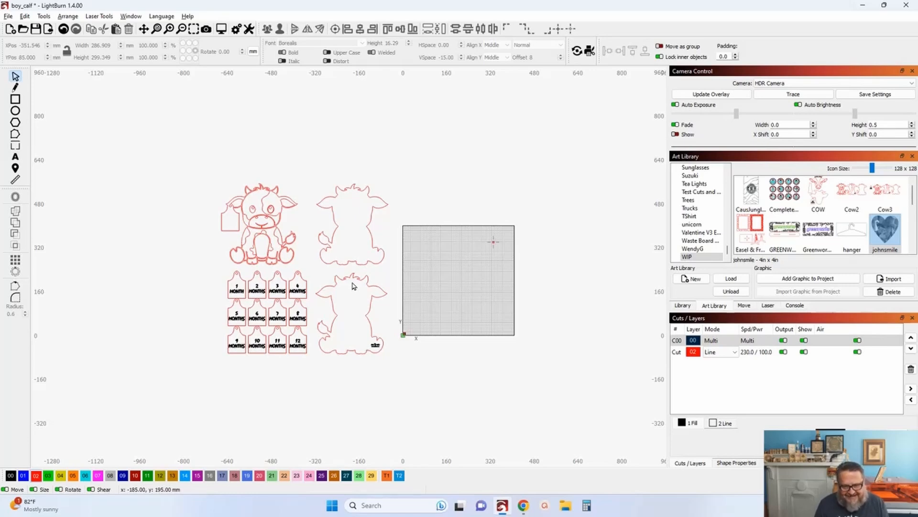
- Examine the two calf back outlines and the small text on the lower outline's foot
drag(409, 283, 322, 249)
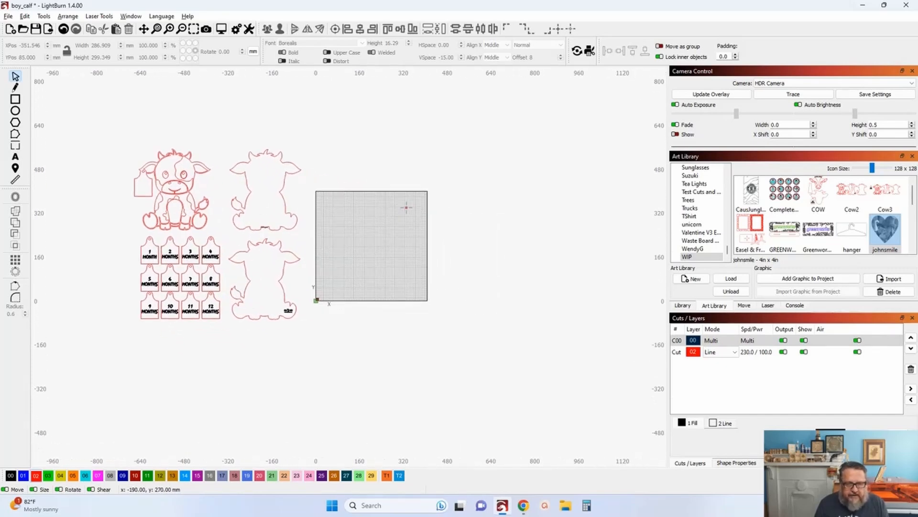
click(265, 226)
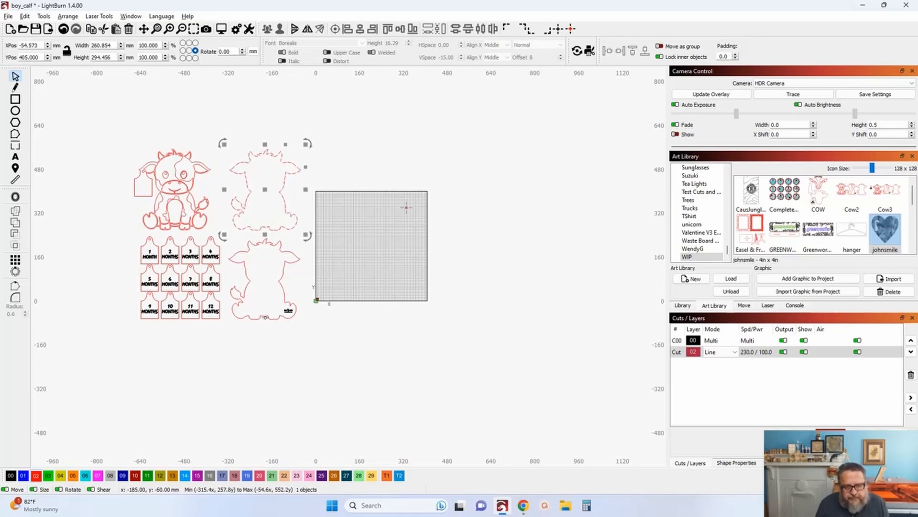
click(267, 221)
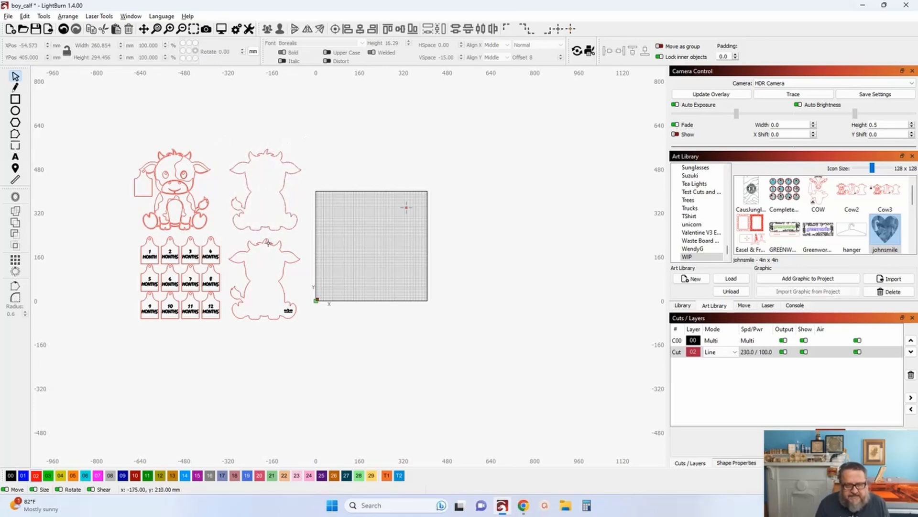
click(268, 241)
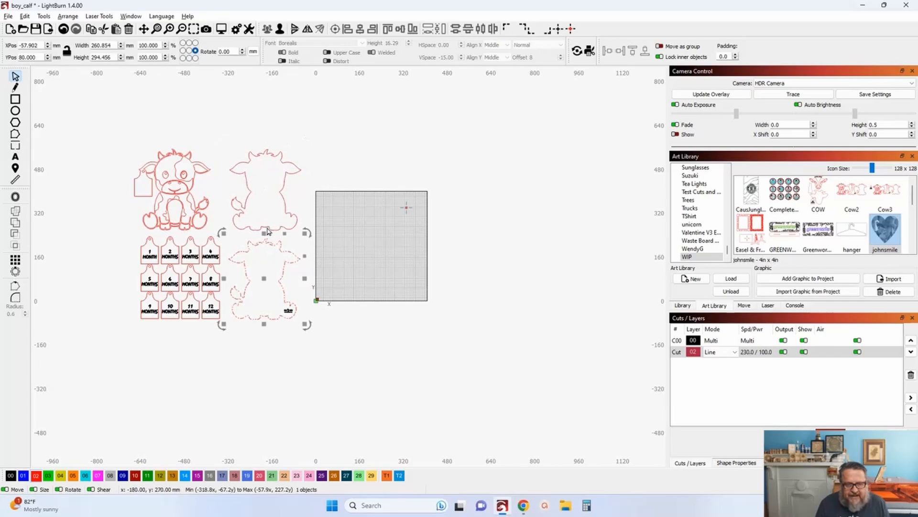
click(267, 226)
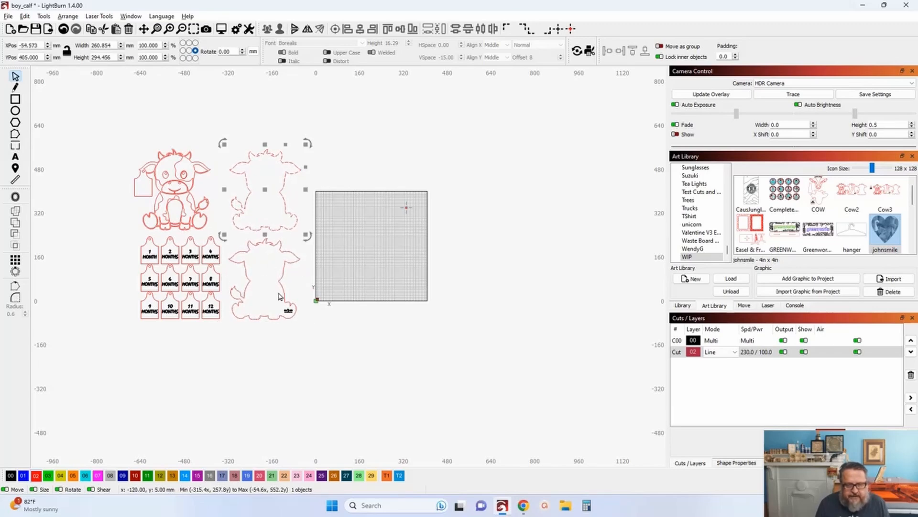
scroll(292, 318, up, 4)
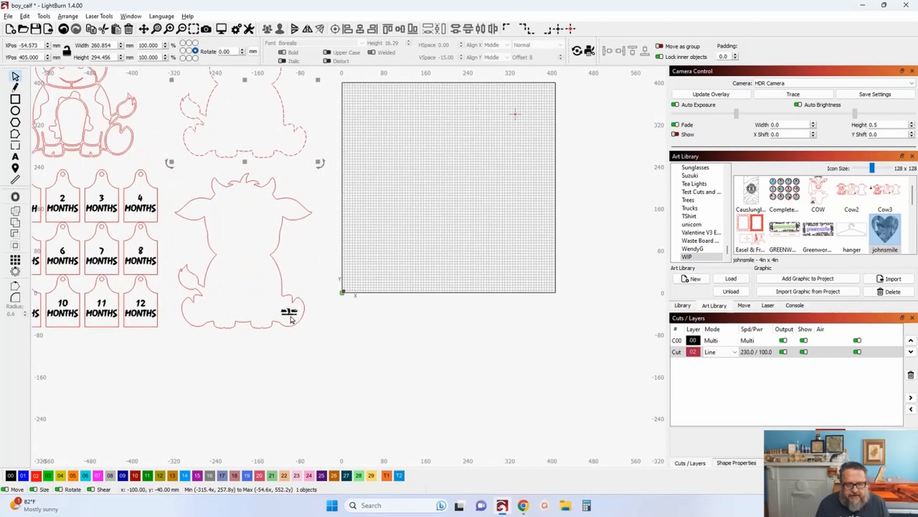
drag(307, 347, 238, 291)
drag(321, 330, 305, 425)
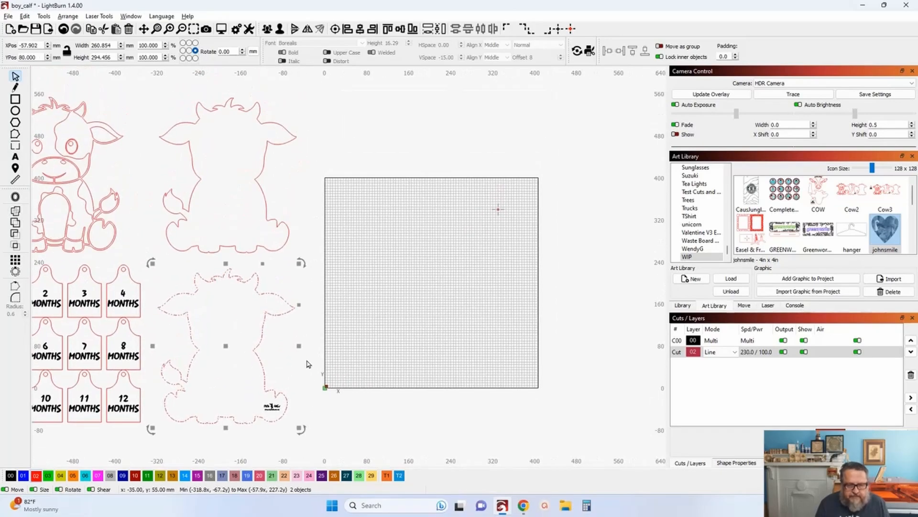
click(309, 405)
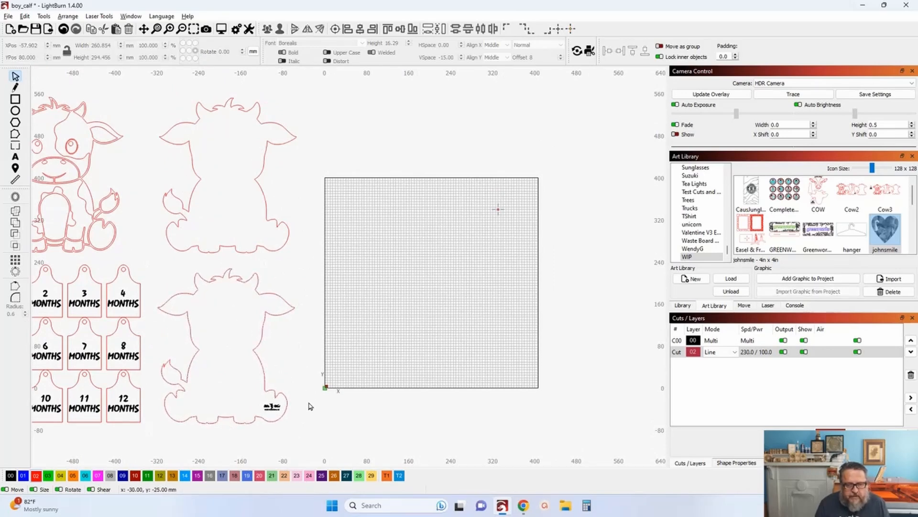
- Duplicate the upper plain calf outline and place the copy inside the laser work area
click(223, 247)
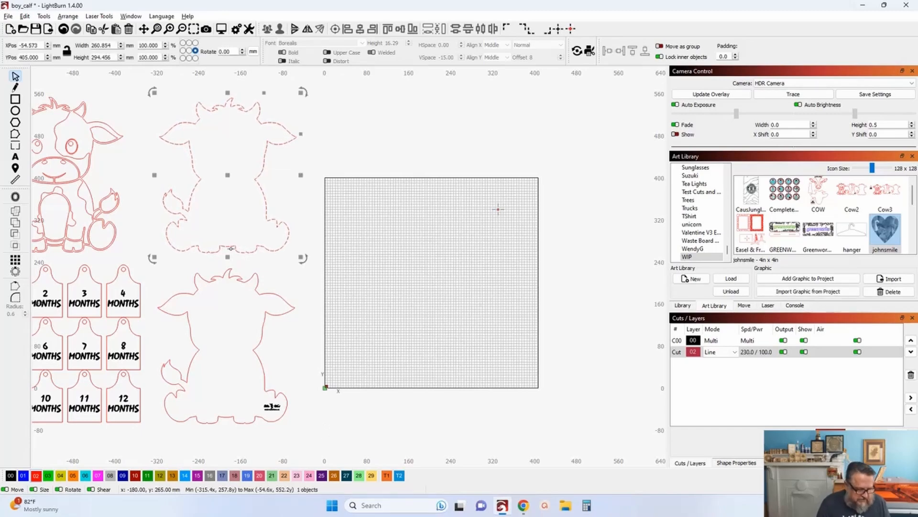
scroll(208, 300, down, 1)
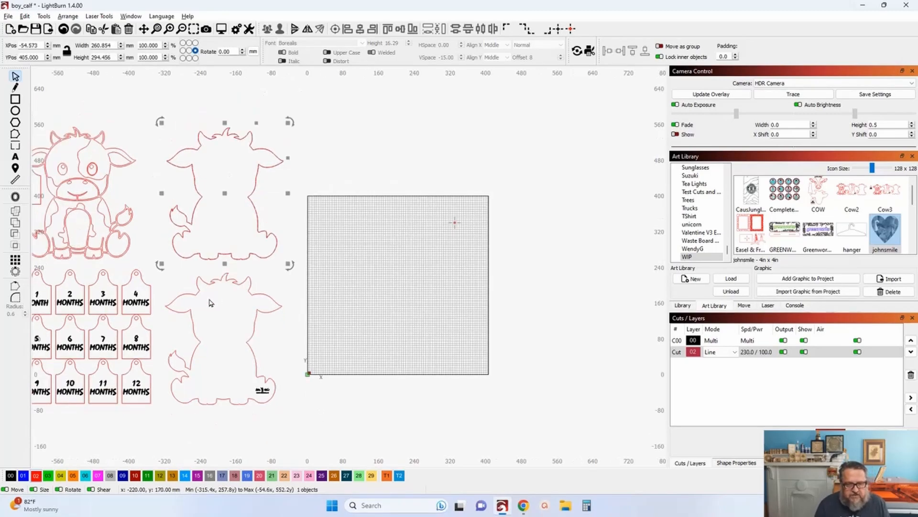
drag(209, 300, 138, 352)
drag(154, 244, 332, 344)
scroll(320, 200, down, 2)
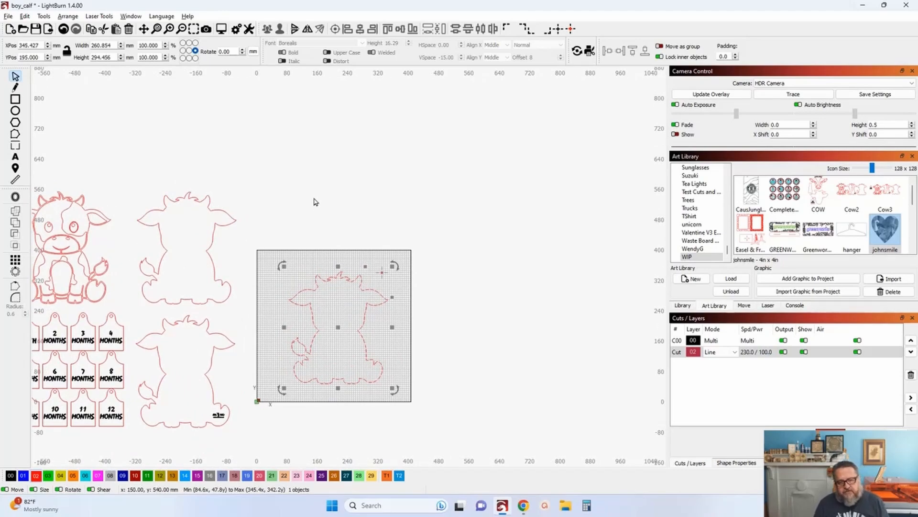
scroll(369, 290, up, 4)
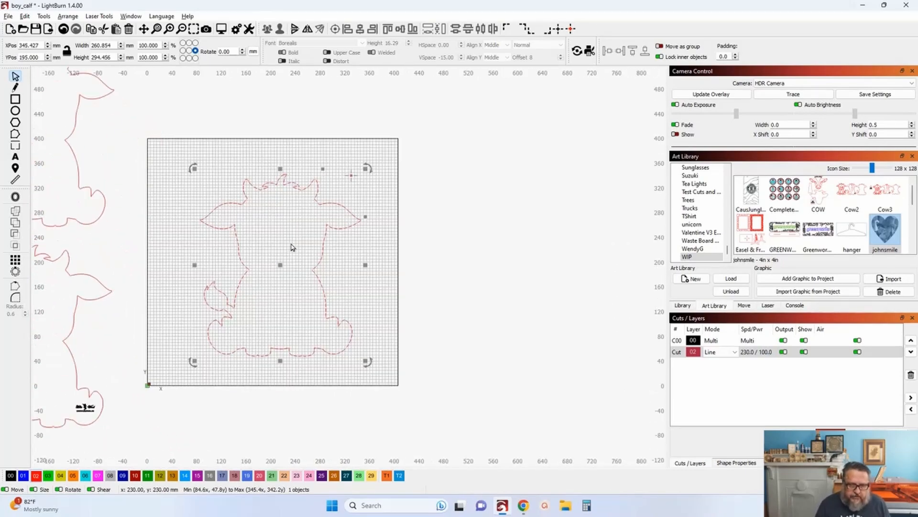
- Switch the units to inches and draw a tall thin rectangle about 0.39 by 13.39 in beside the work area
click(253, 51)
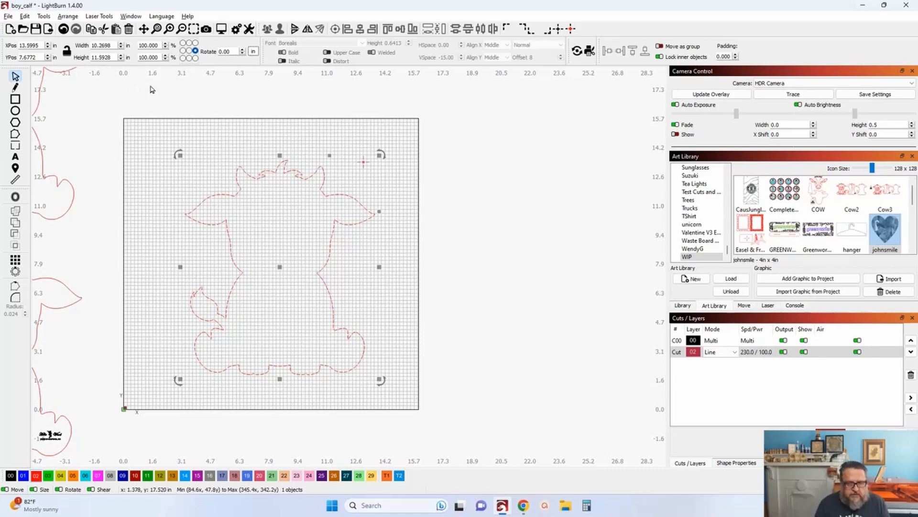
scroll(436, 200, up, 2)
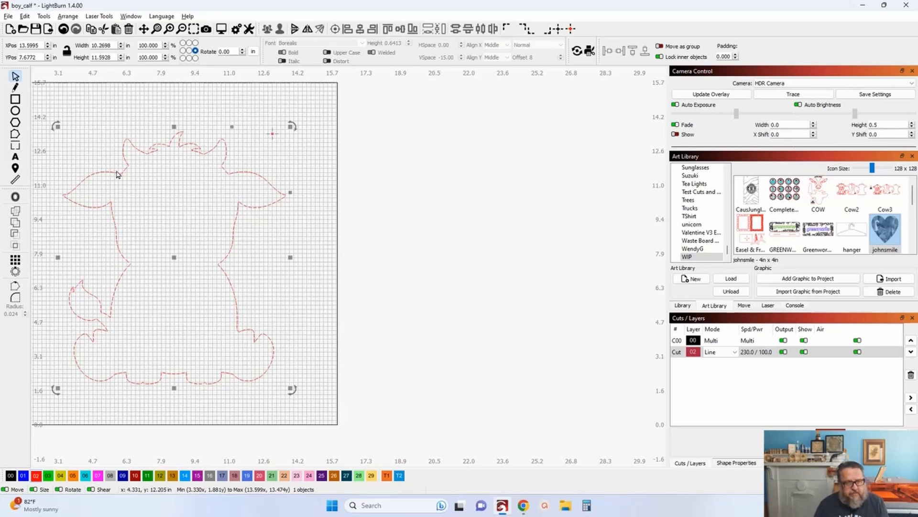
click(14, 99)
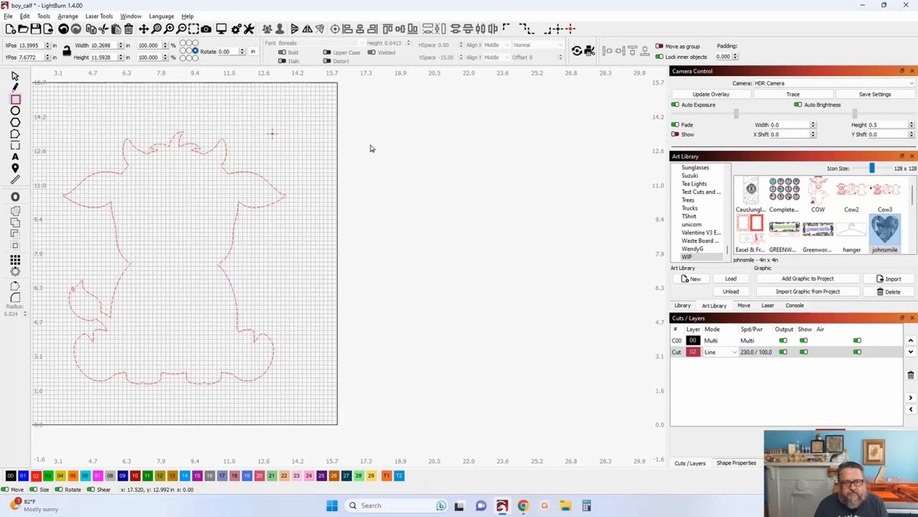
mouse_move(383, 112)
mouse_down()
mouse_move(398, 259)
mouse_move(392, 406)
mouse_up()
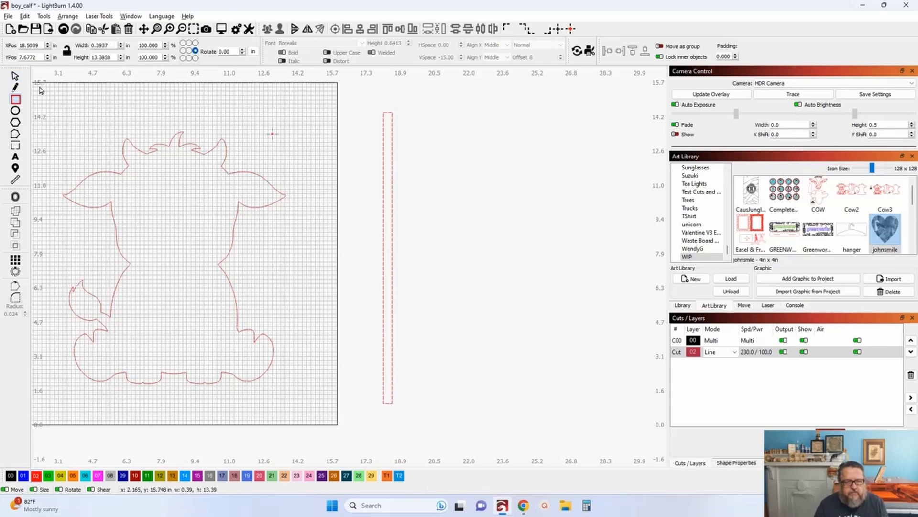
click(15, 77)
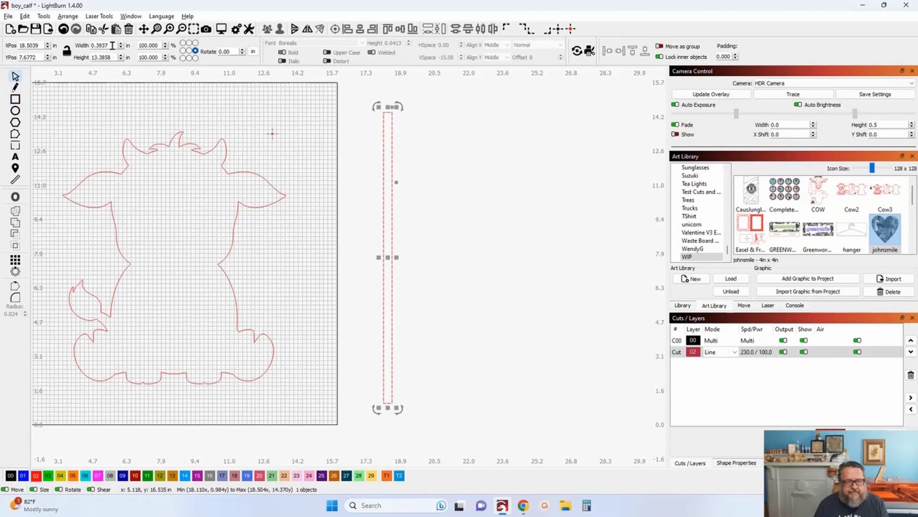
- Switch the units to millimetres and set the thin rectangle's width to 3 mm
click(254, 52)
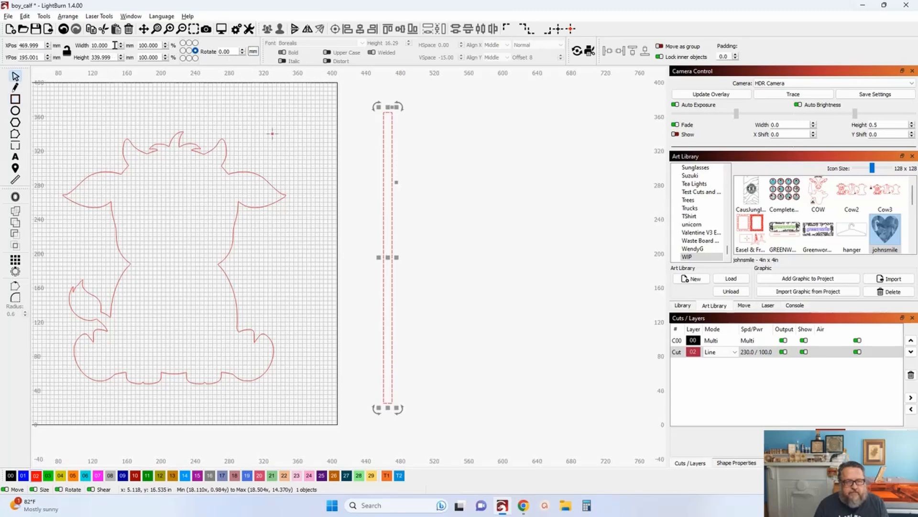
drag(115, 45, 77, 40)
text(3)
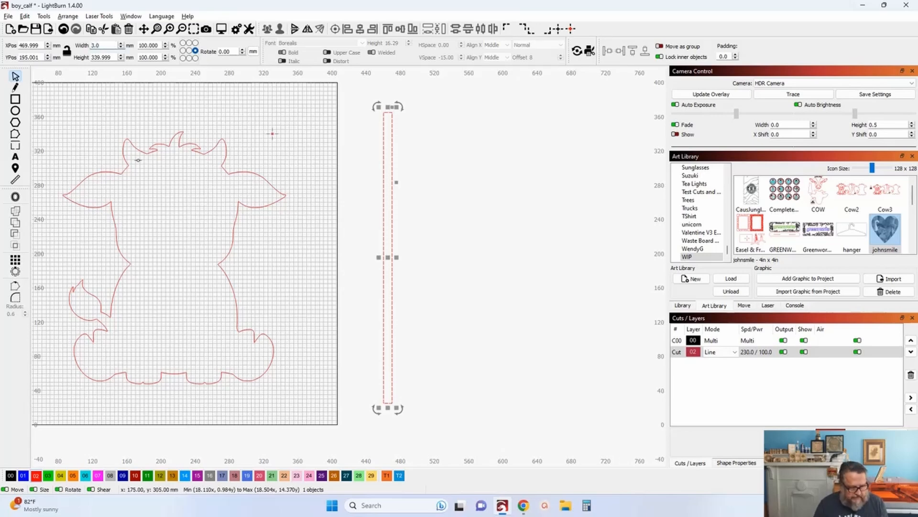
text(.0)
key(Tab)
- Try to set the rectangle's height to 11.6IN while the units are millimetres
key(BackSpace)
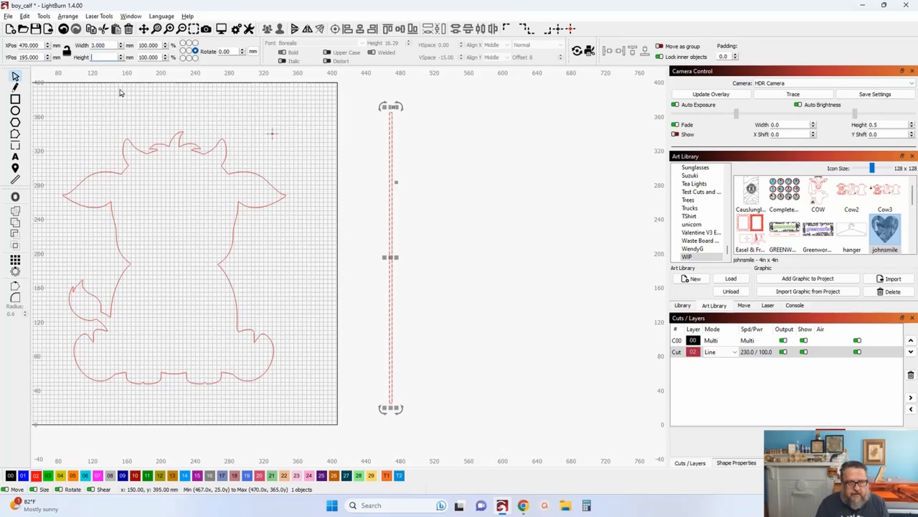
text(11.6)
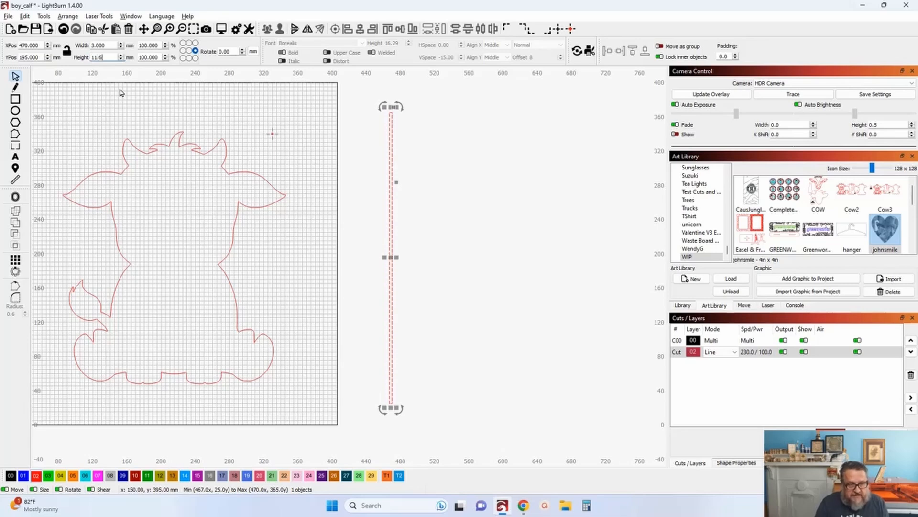
text(1)
key(ctrl+a)
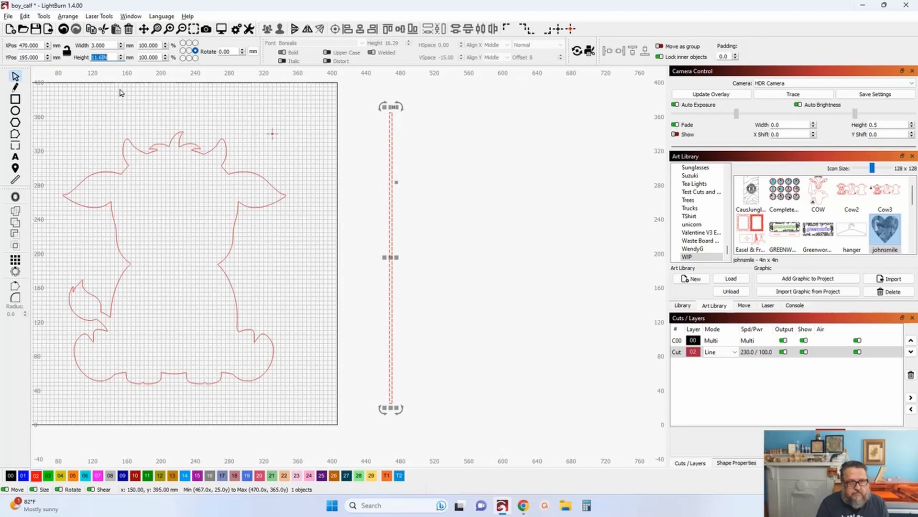
scroll(121, 93, up, 2)
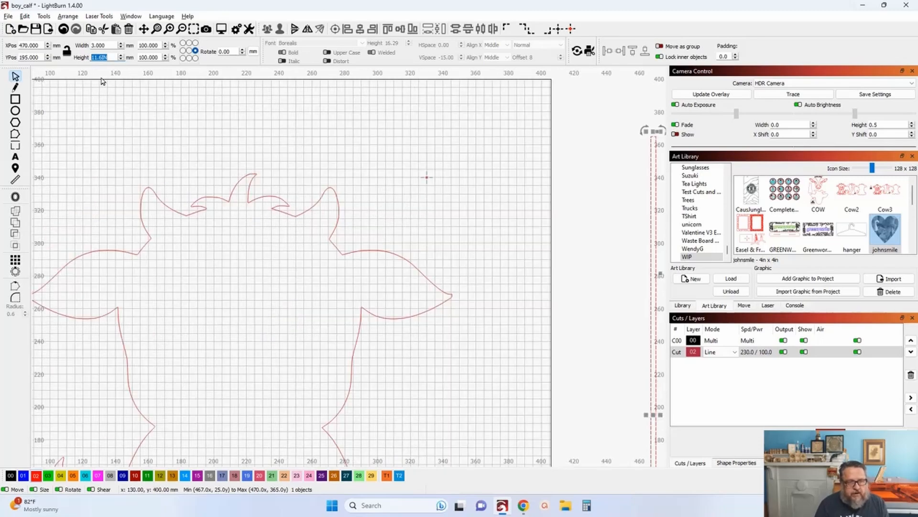
key(Tab)
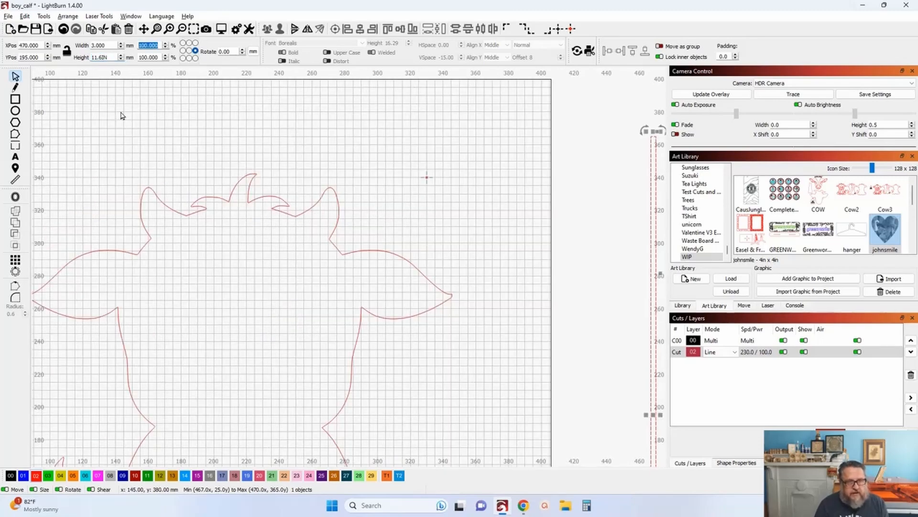
scroll(156, 85, down, 2)
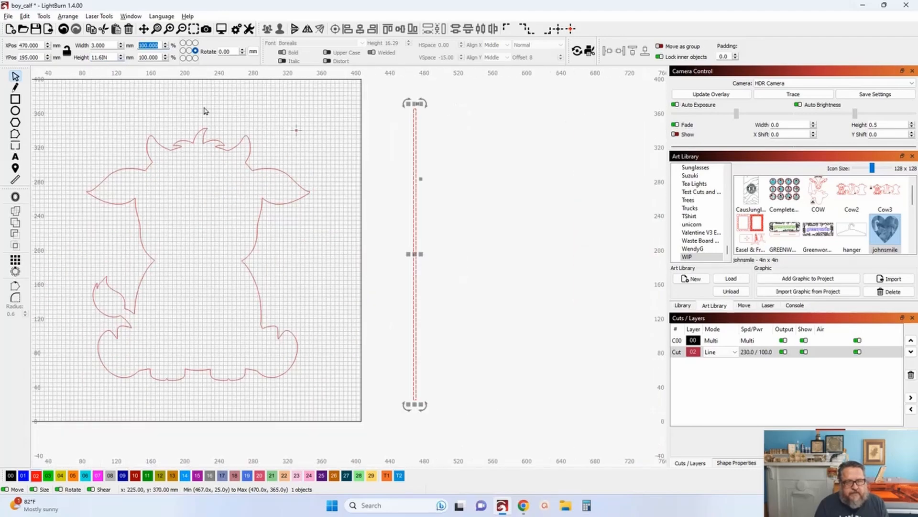
click(352, 172)
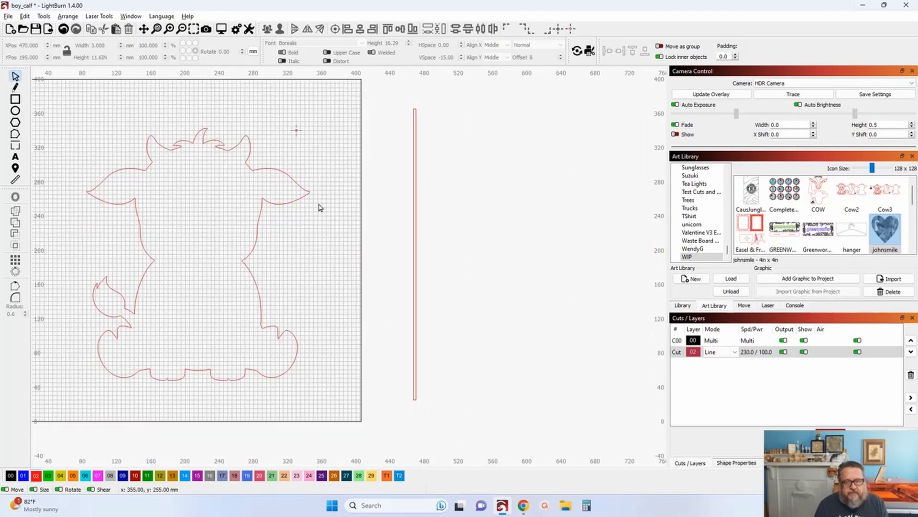
- Set the thin rectangle's height to 11.6 in with the units in inches, and return the units to millimetres
click(415, 227)
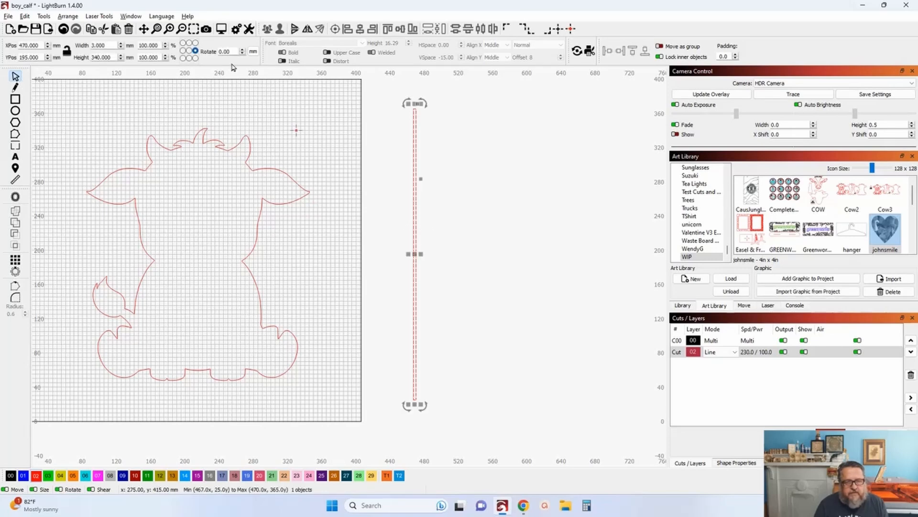
click(250, 52)
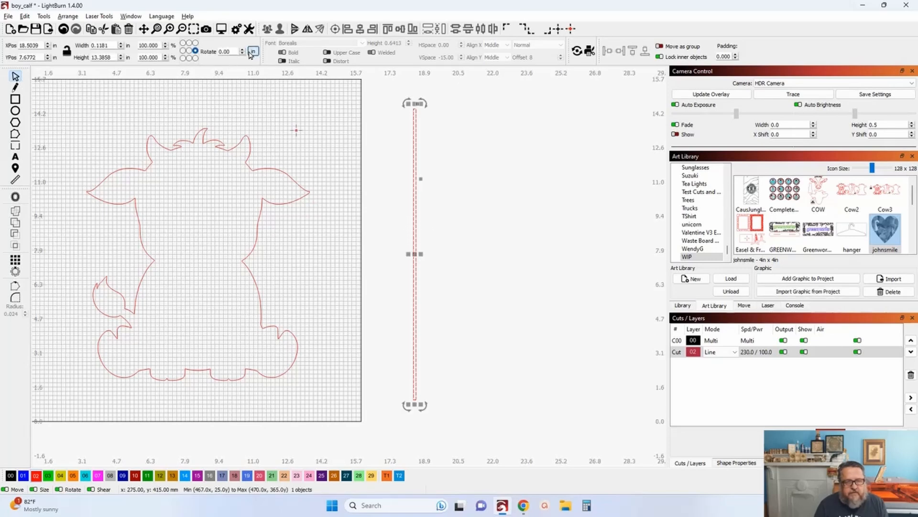
triple_click(116, 59)
text(11.6000)
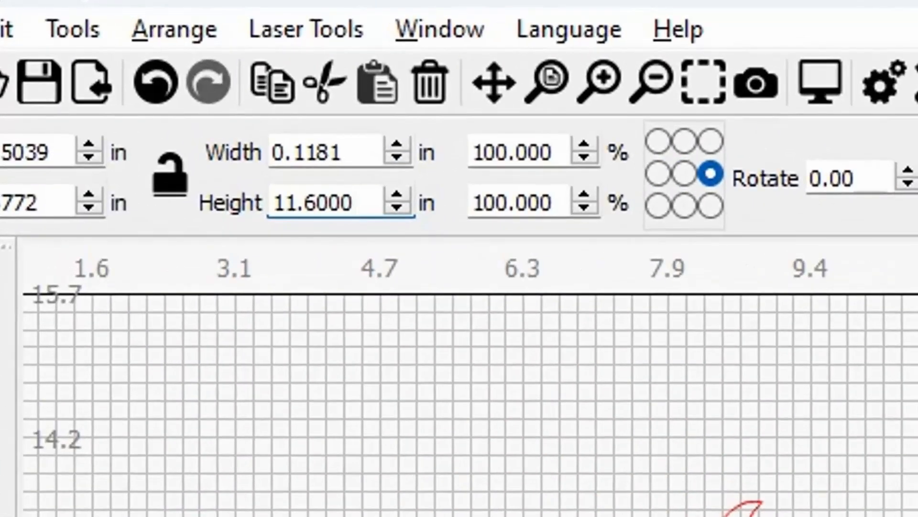
click(870, 165)
double_click(352, 162)
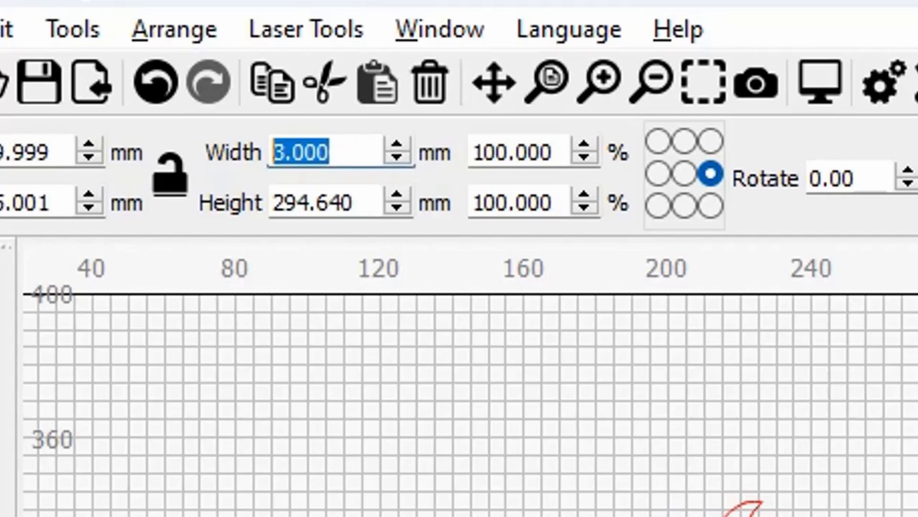
- Set the rectangle's height to 12" using the inch mark while the units are millimetres
double_click(362, 205)
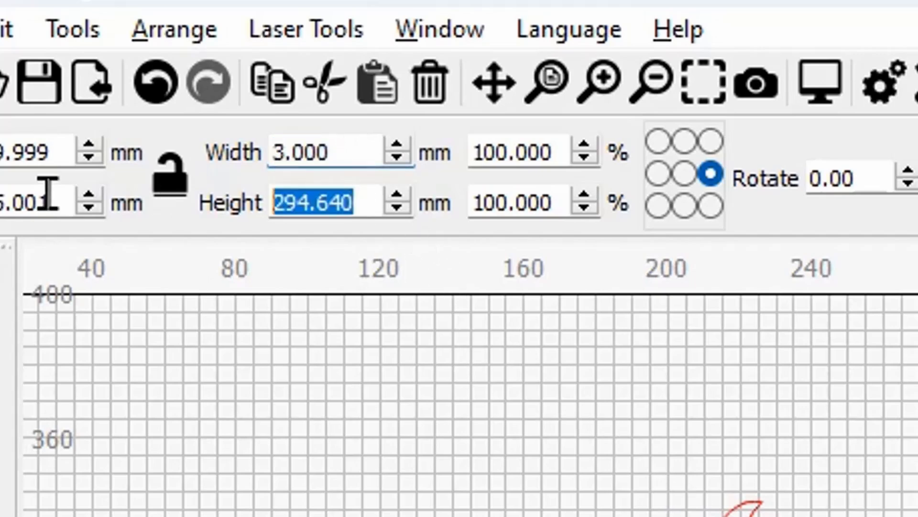
text(12")
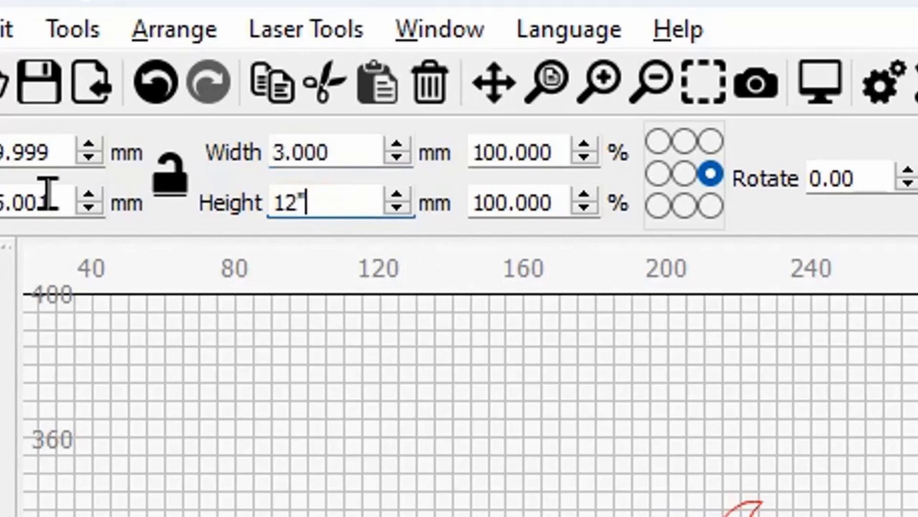
key(Return)
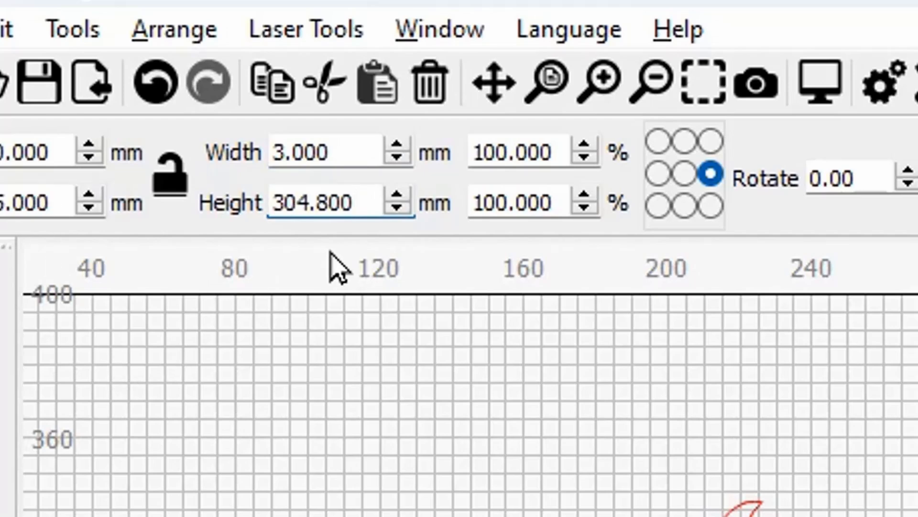
- Set the thin rectangle's height to 11.6" using the inch mark, and switch the units to inches
double_click(367, 201)
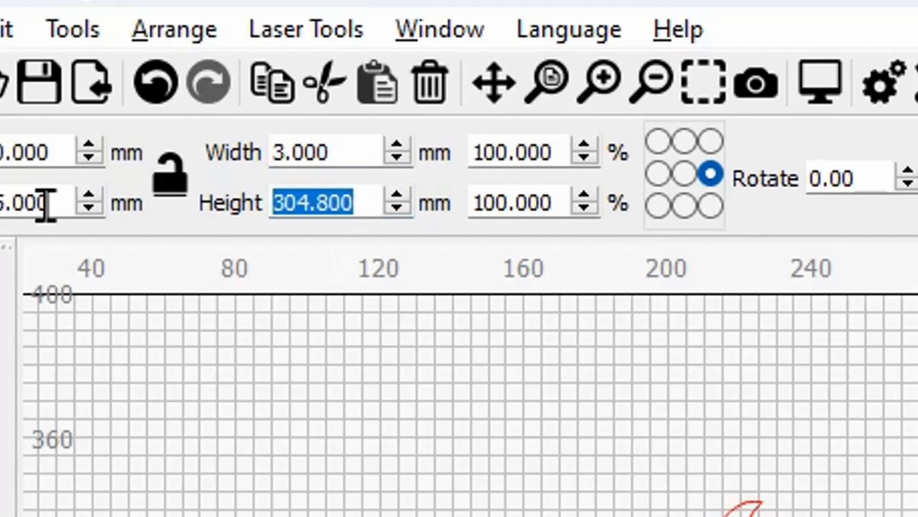
text(11.6")
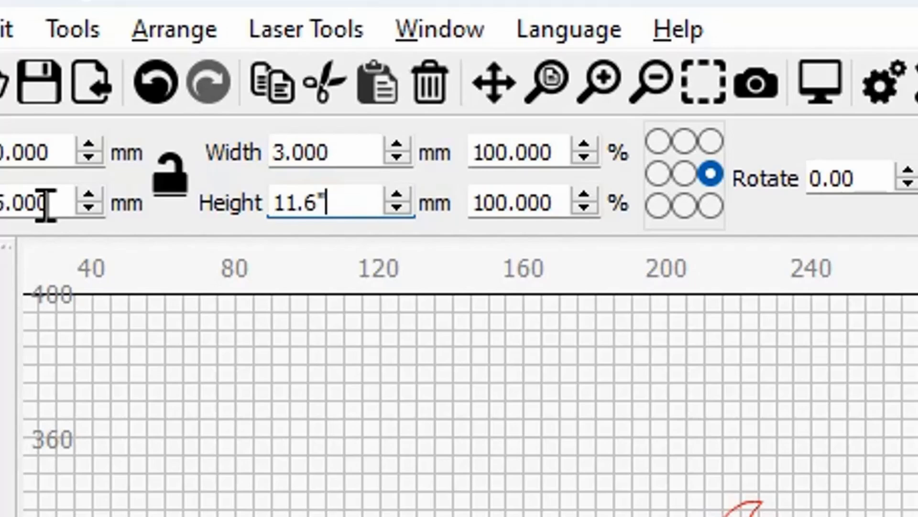
key(Return)
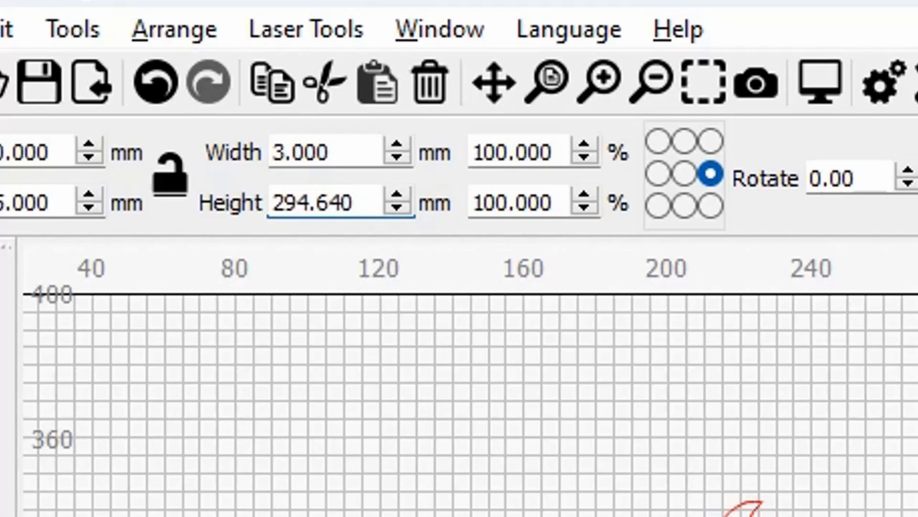
drag(608, 435, 471, 505)
click(917, 178)
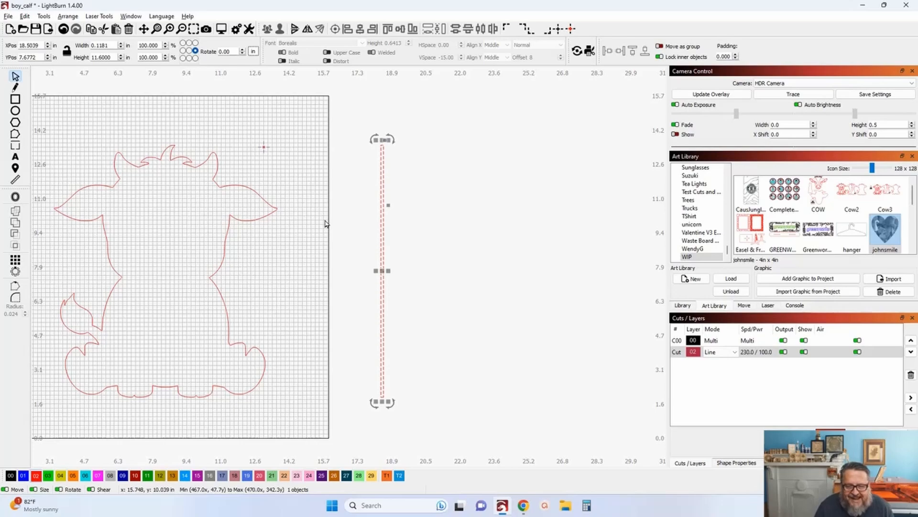
- Try rotating the thin rectangle by 18 degrees, and undo the rotation
drag(325, 222, 303, 209)
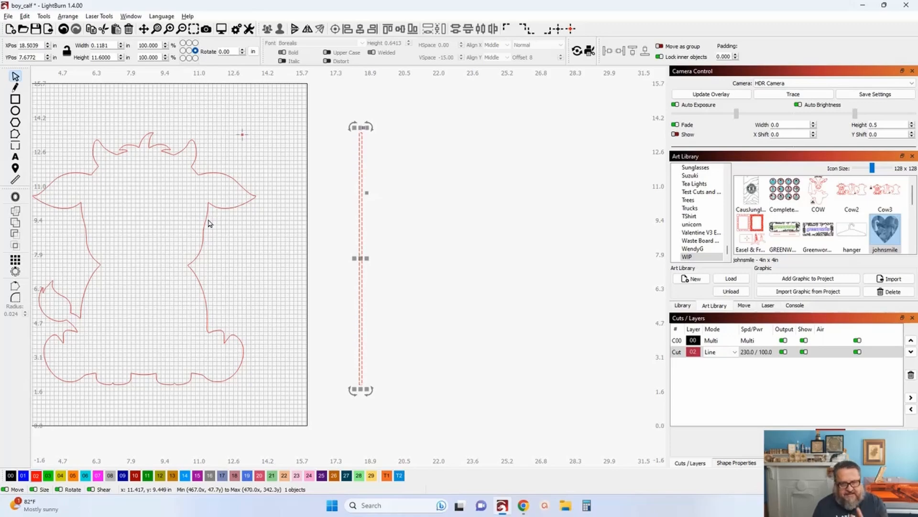
drag(431, 238, 395, 222)
scroll(394, 223, down, 1)
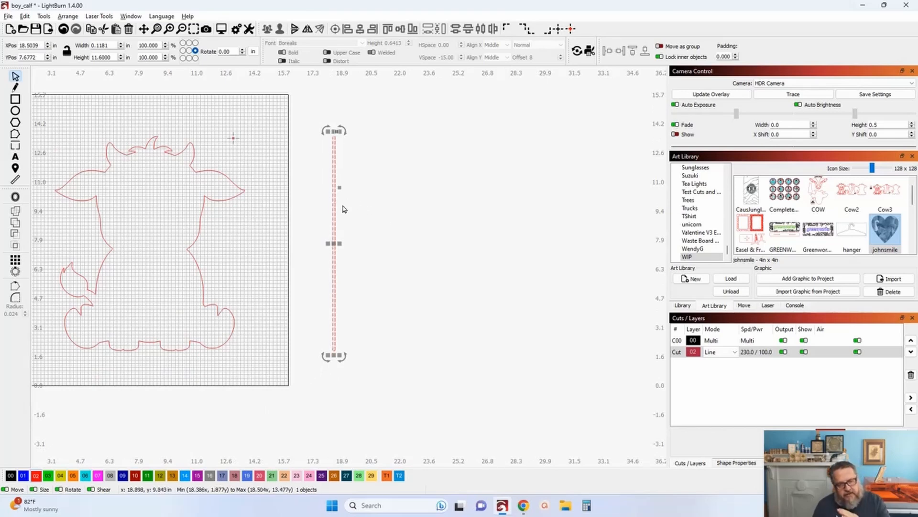
click(232, 52)
text(18)
key(Return)
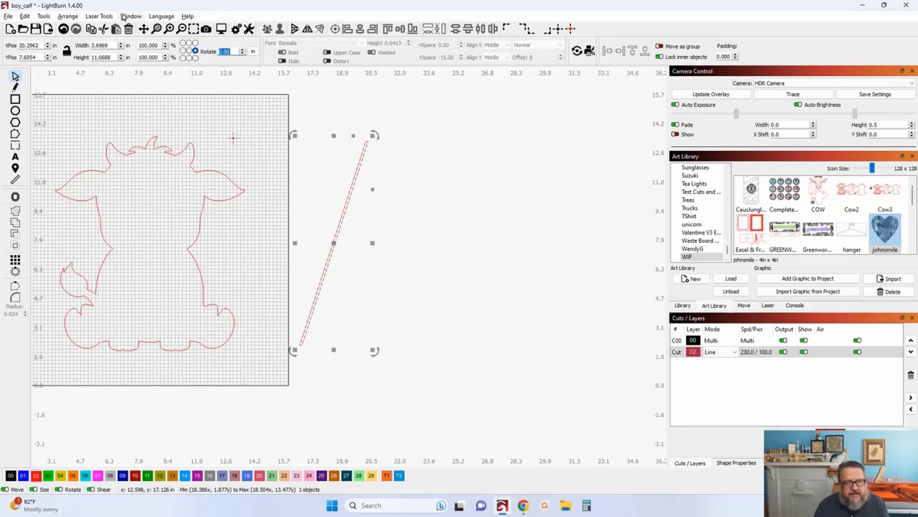
key(ctrl+z)
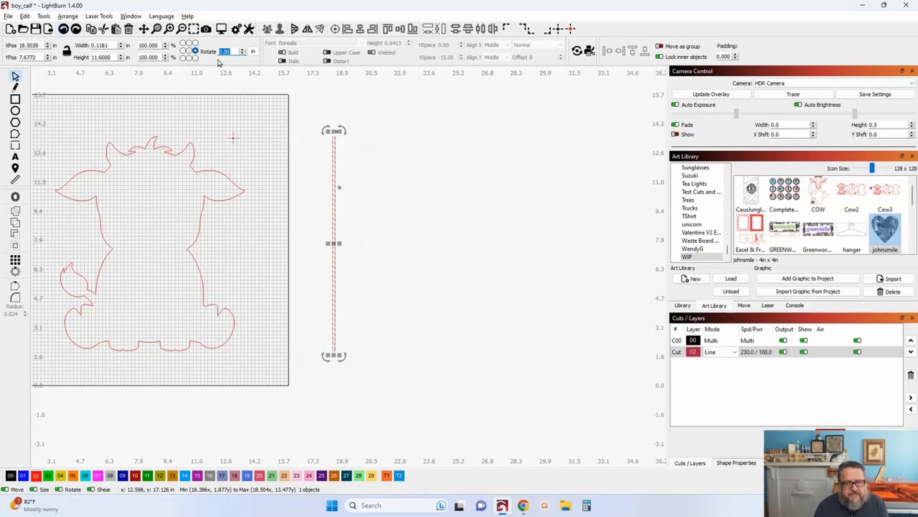
- Rotate the thin strip by 15 degrees and clear the selection
text(15)
key(Return)
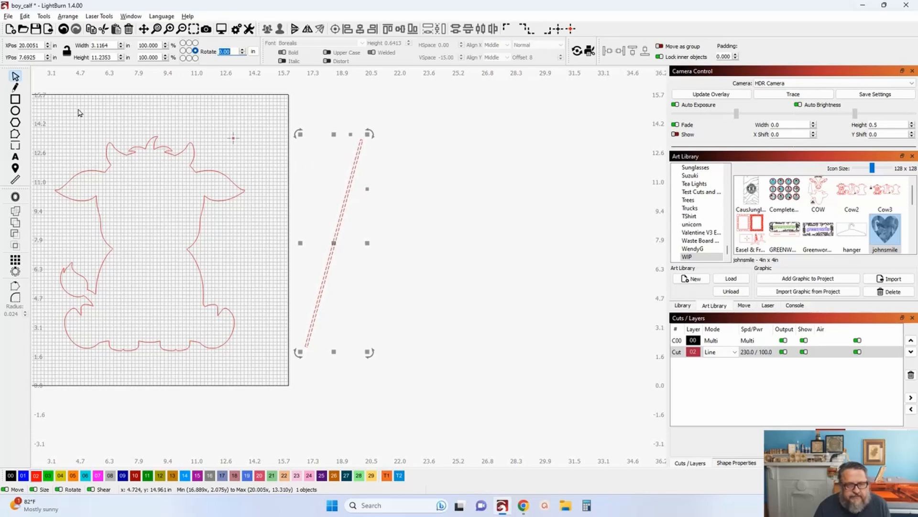
click(141, 109)
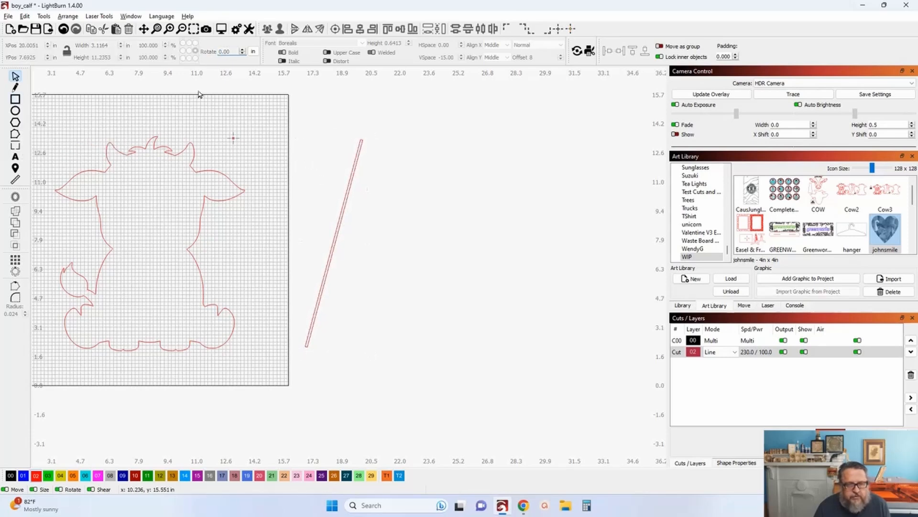
- Draw an upright rectangle about 2.95 in wide beside the slanted strip and set its height to 11.6 in
click(16, 99)
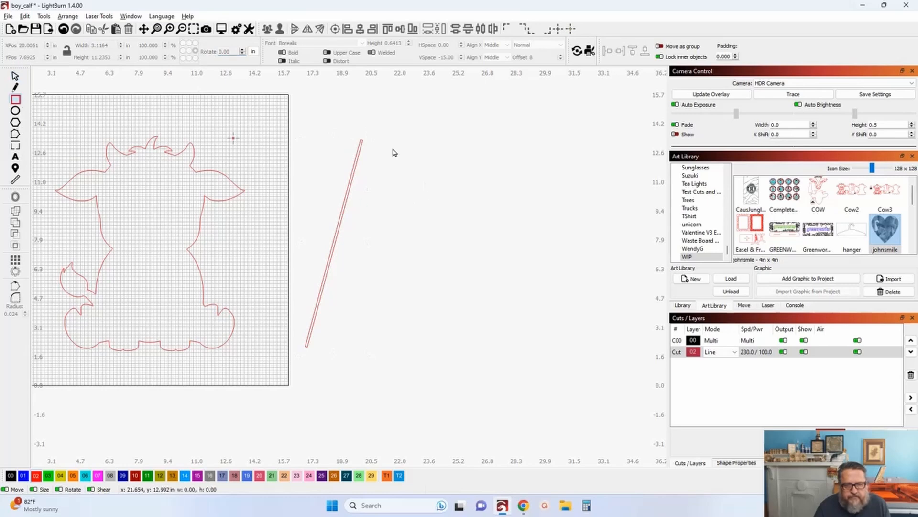
drag(391, 143, 444, 349)
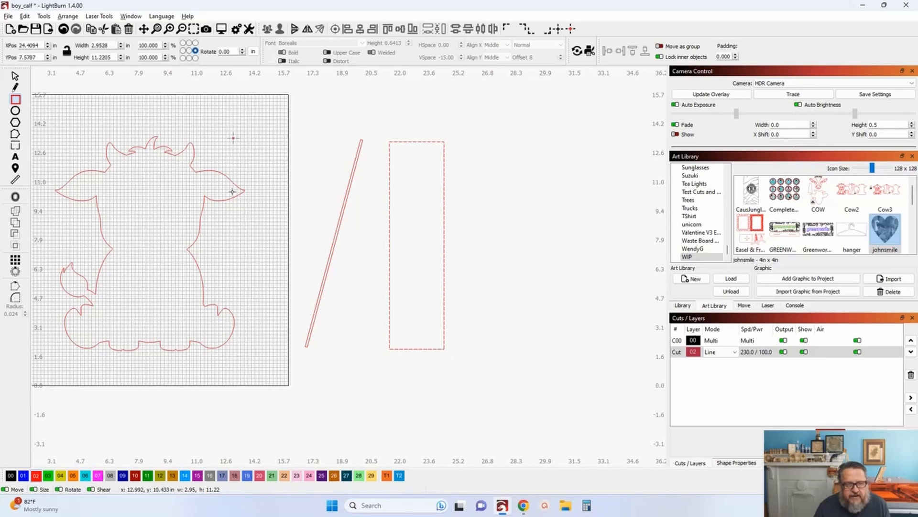
click(15, 76)
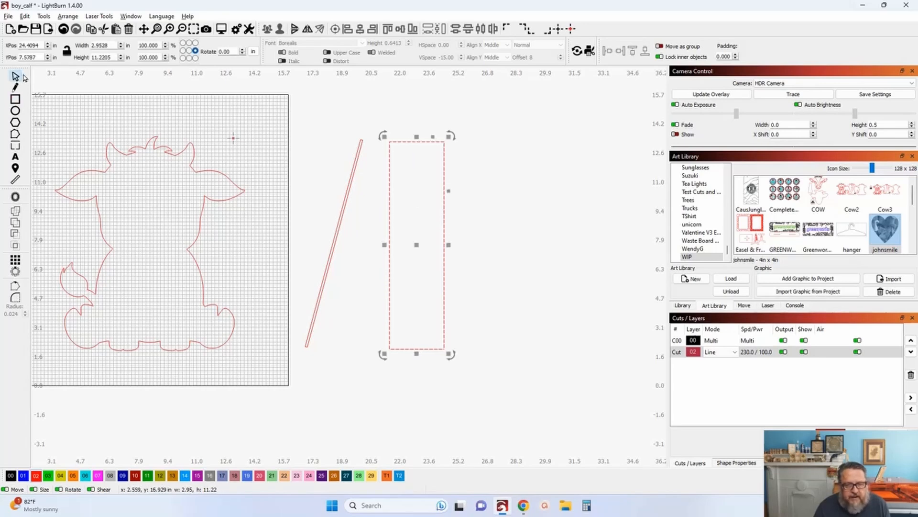
drag(111, 57, 97, 56)
key(BackSpace)
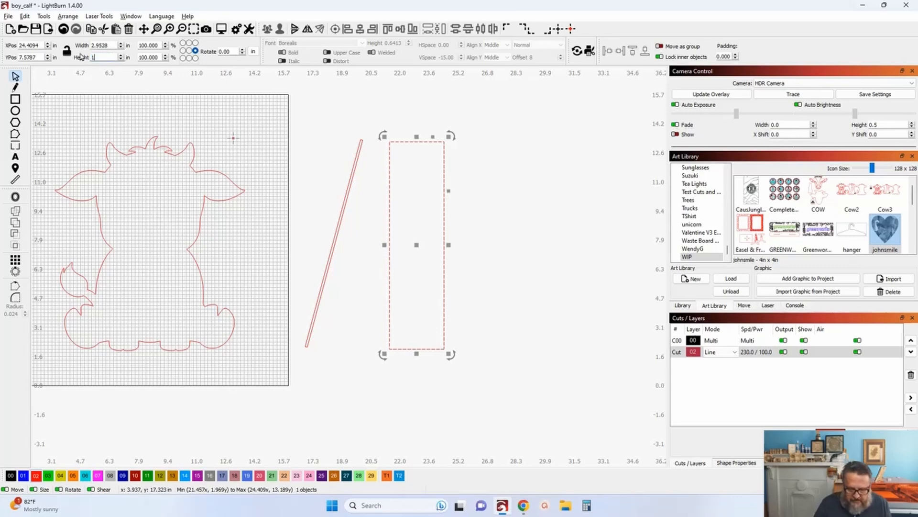
text(6000)
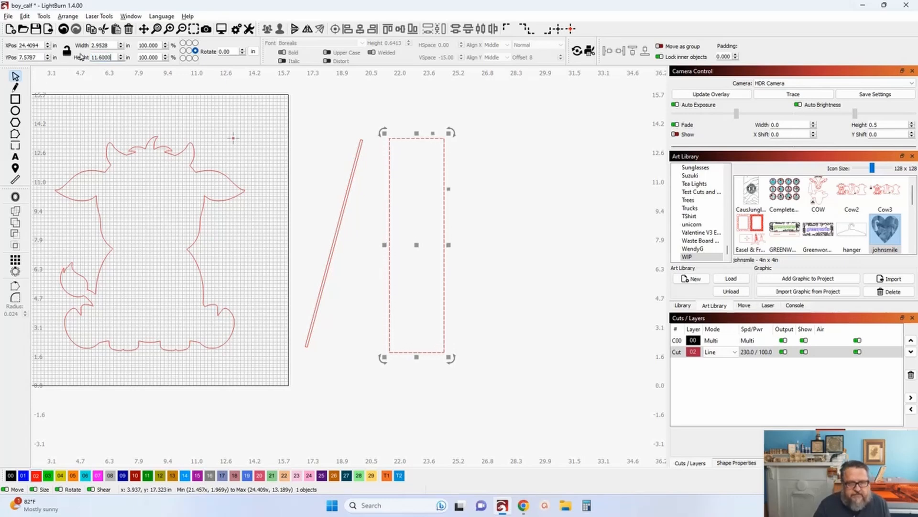
key(Return)
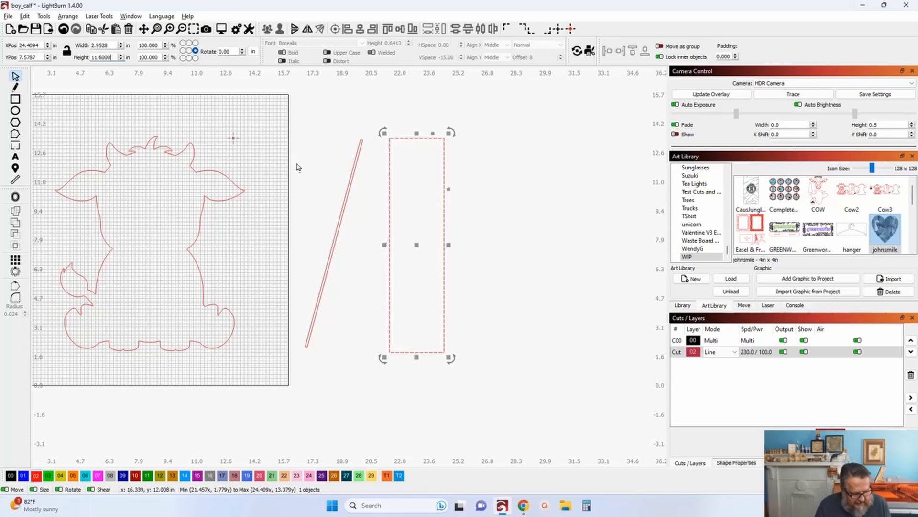
- Align the bottom edges of the upright rectangle and the slanted strip, and clear the selection
shift+click(346, 199)
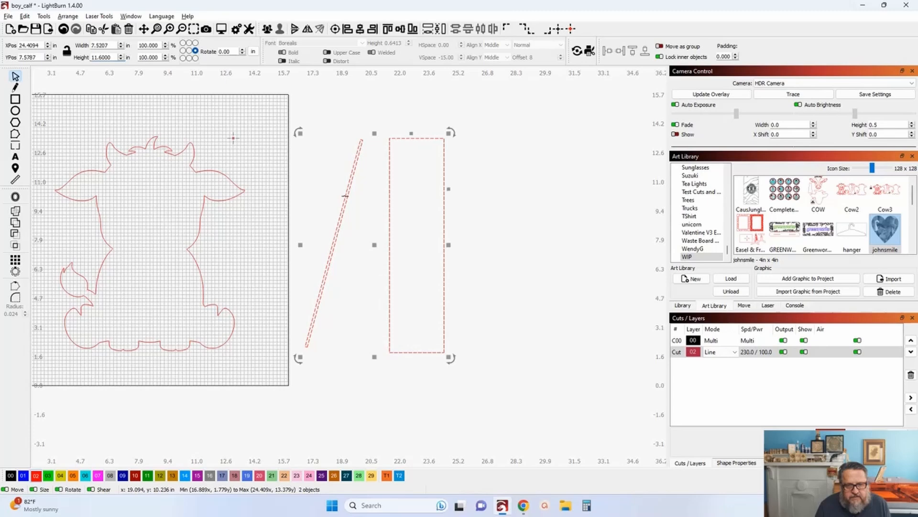
click(413, 29)
click(352, 86)
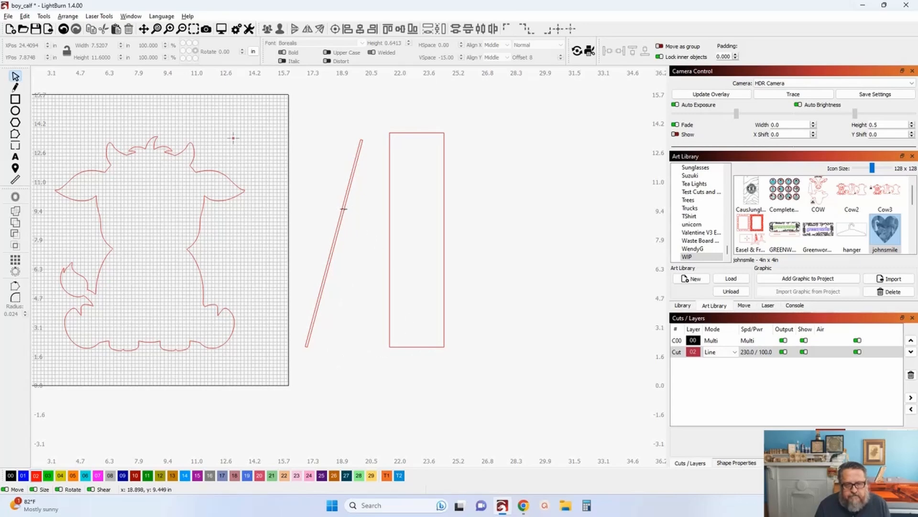
- Nudge the upright rectangle horizontally over the slanted strip until its X position is about 21.49 in
click(343, 209)
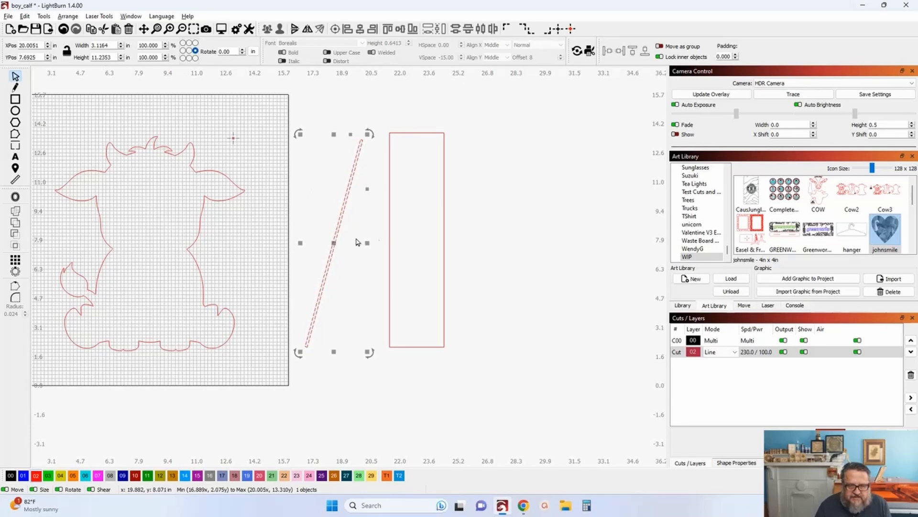
click(390, 229)
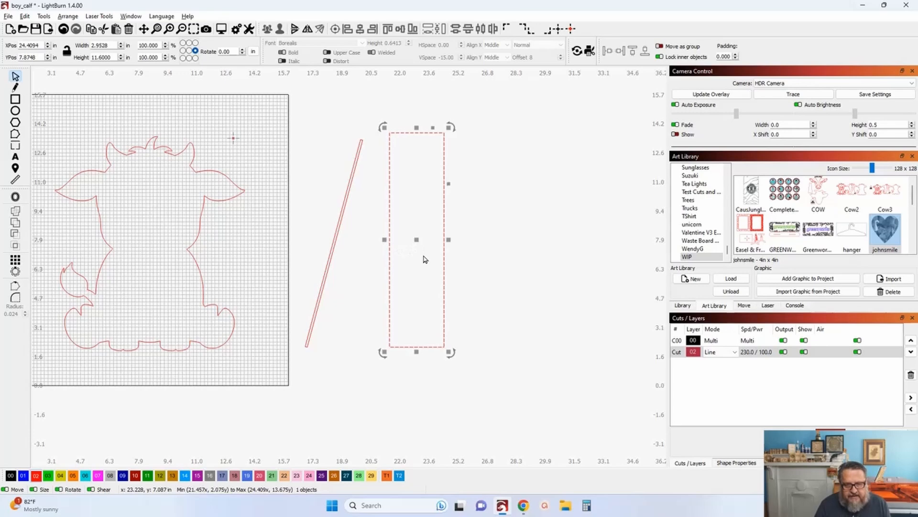
key(Left)
key(Left)
key(Left)
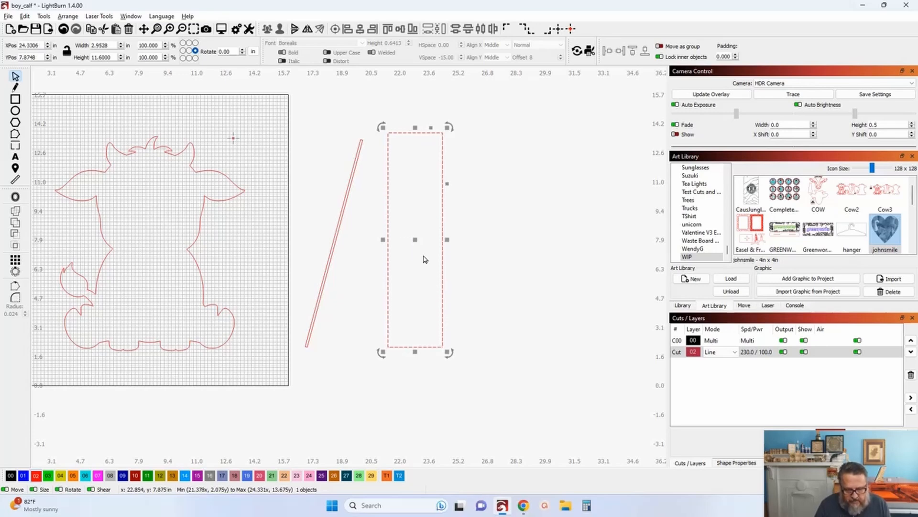
key(Left)
key(Left)
key(Left)
key(Left)
key(Left)
key(Left)
key(Left)
key(Left)
key(Left)
key(Left)
key(Left)
key(Left)
key(Left)
key(Left)
key(Left)
key(Left)
key(Left)
key(Left)
key(Left)
key(Left)
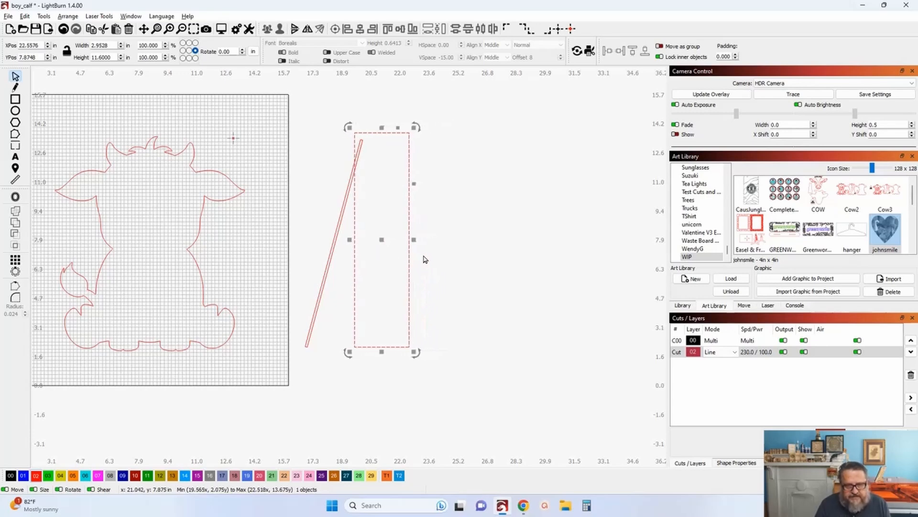
key(Left)
key(Left)
key(Left)
key(Left)
key(Left)
key(Left)
key(Left)
key(Left)
key(Left)
key(Left)
key(Left)
key(Left)
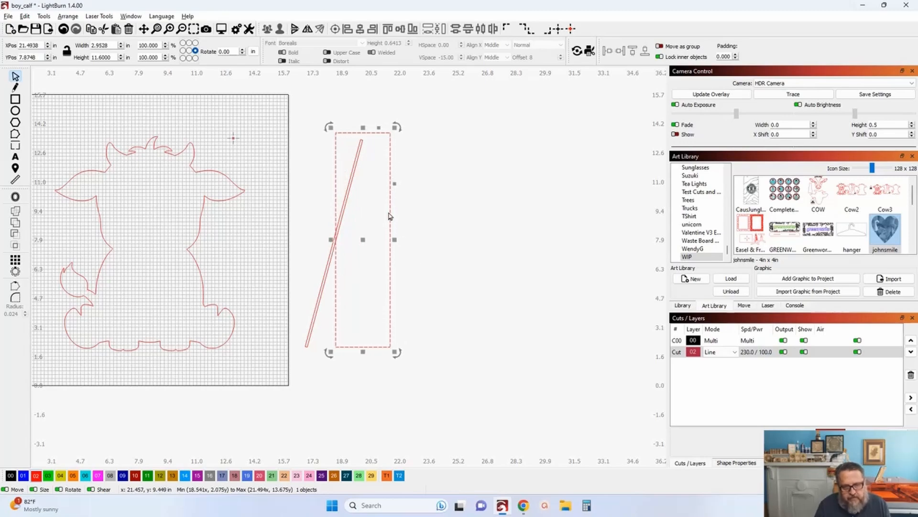
- Narrow the upright rectangle from both sides to about 0.81 in wide where it crosses the slanted strip
scroll(370, 243, up, 2)
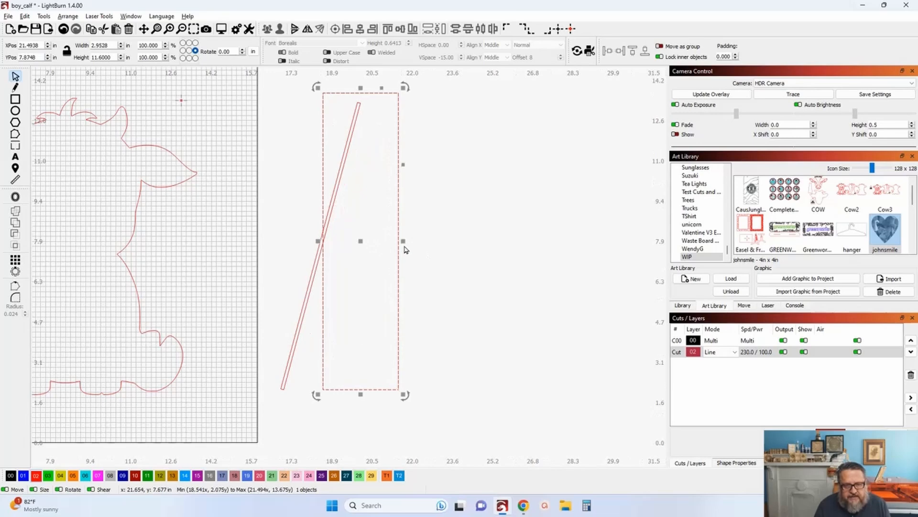
drag(405, 240, 357, 234)
scroll(354, 139, up, 8)
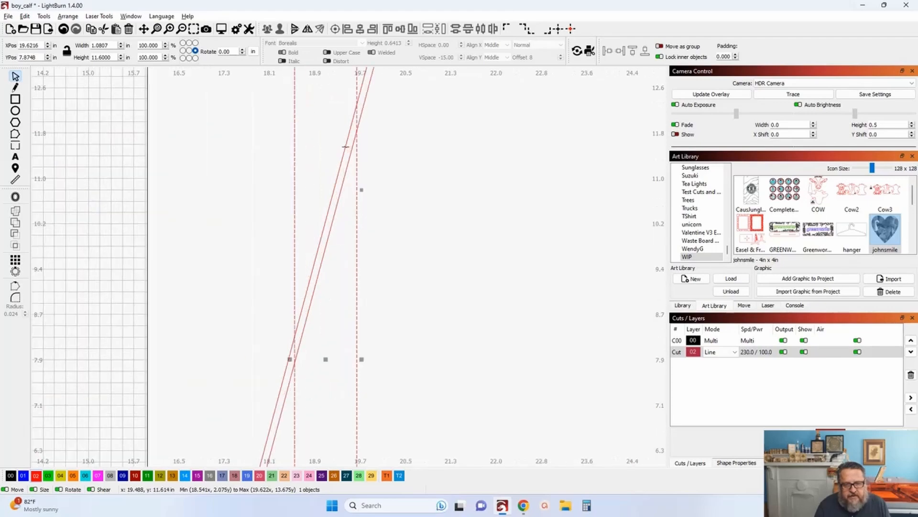
scroll(352, 122, down, 5)
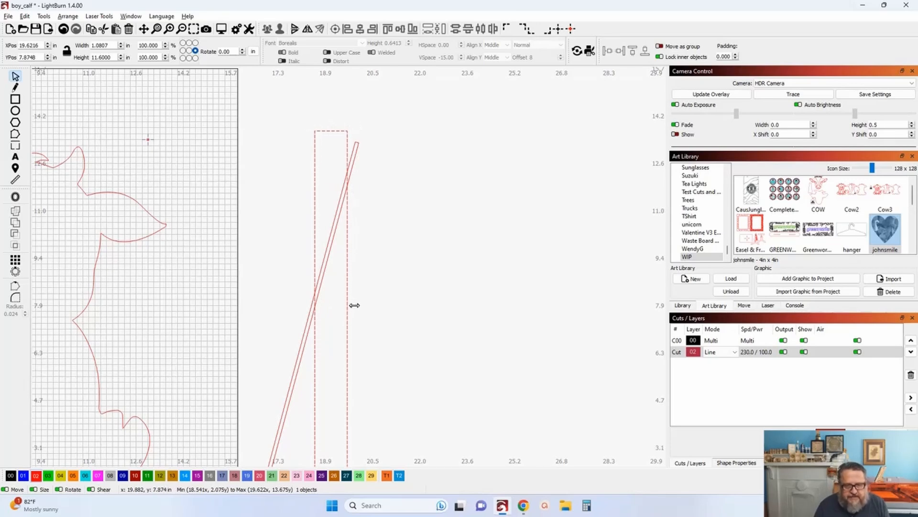
drag(354, 303, 352, 303)
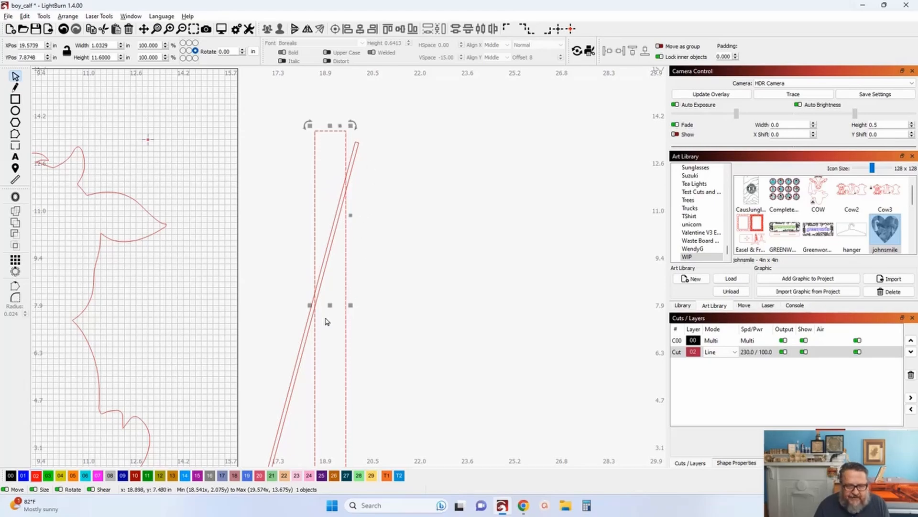
scroll(326, 318, down, 1)
drag(330, 297, 352, 237)
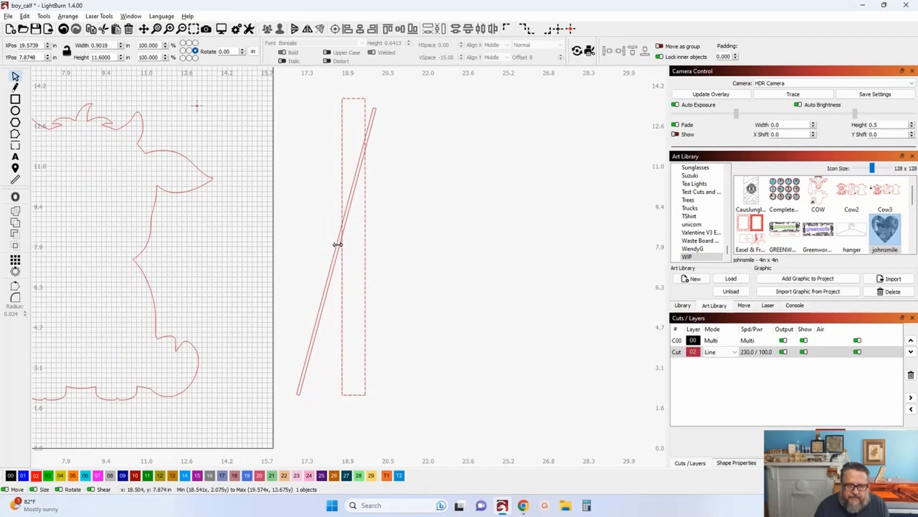
drag(340, 244, 351, 239)
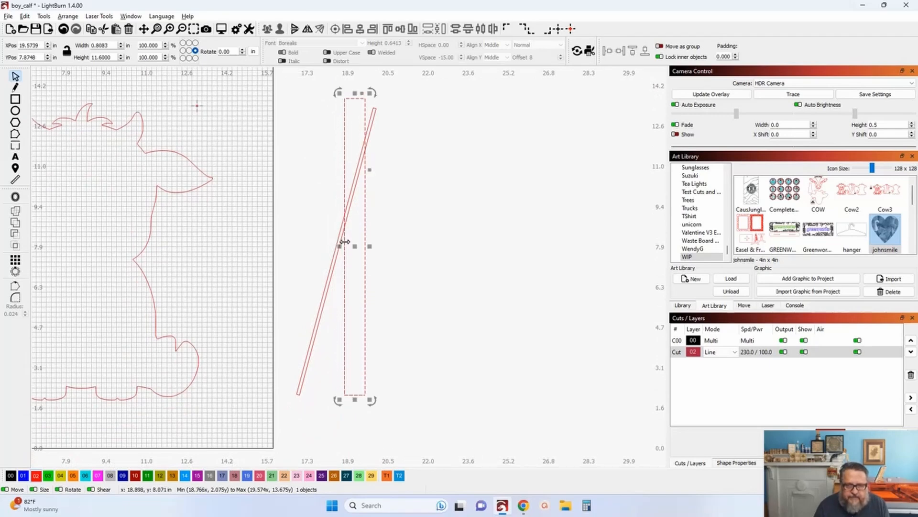
scroll(351, 238, up, 1)
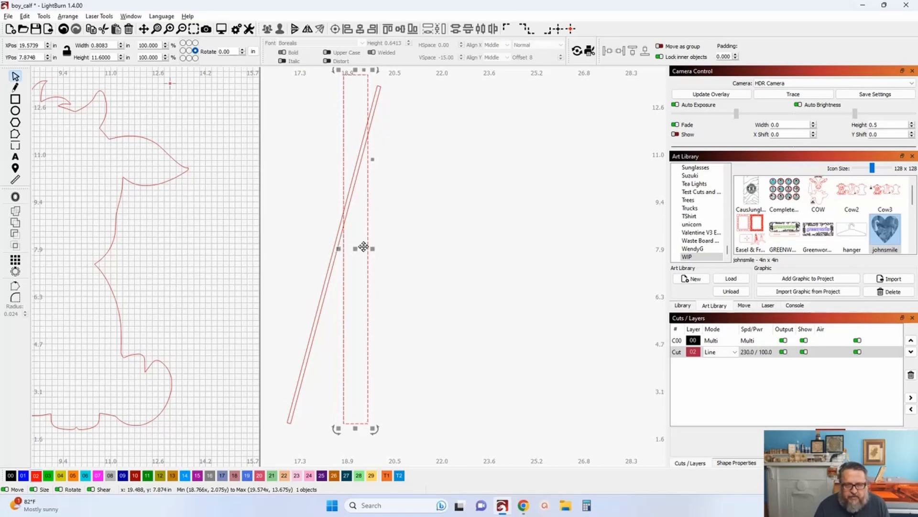
- Compare the slanted strip with the upright rectangle where the two cross
click(349, 195)
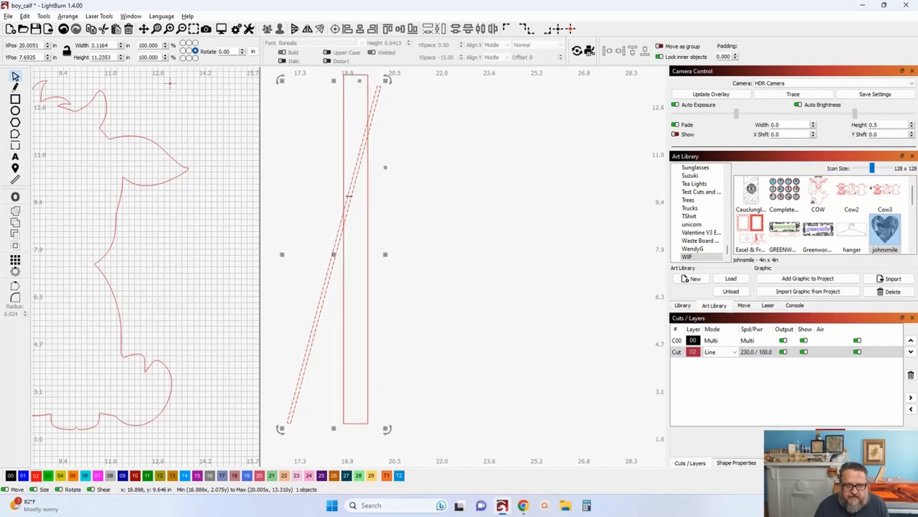
click(344, 234)
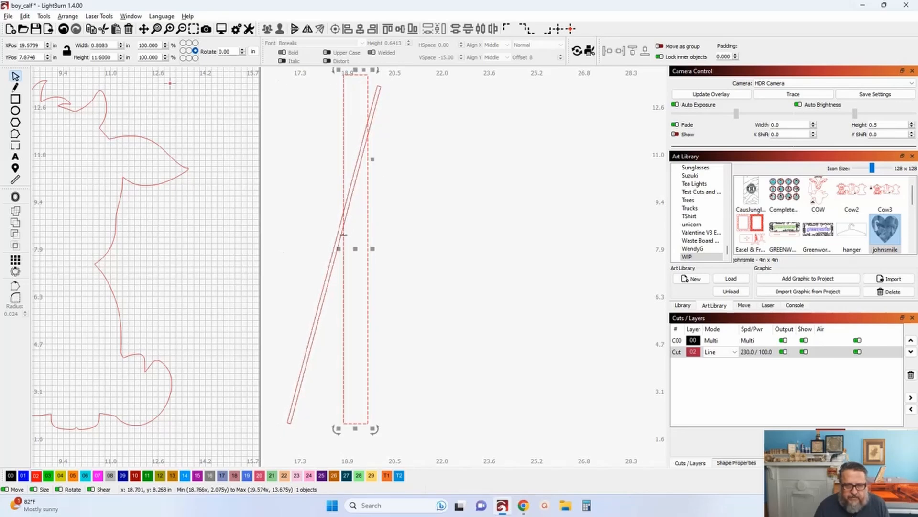
click(338, 234)
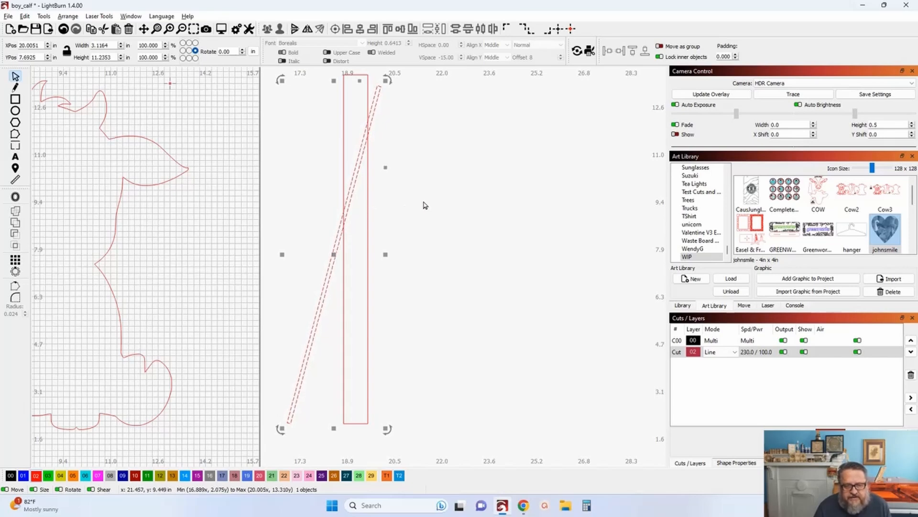
click(306, 162)
click(355, 166)
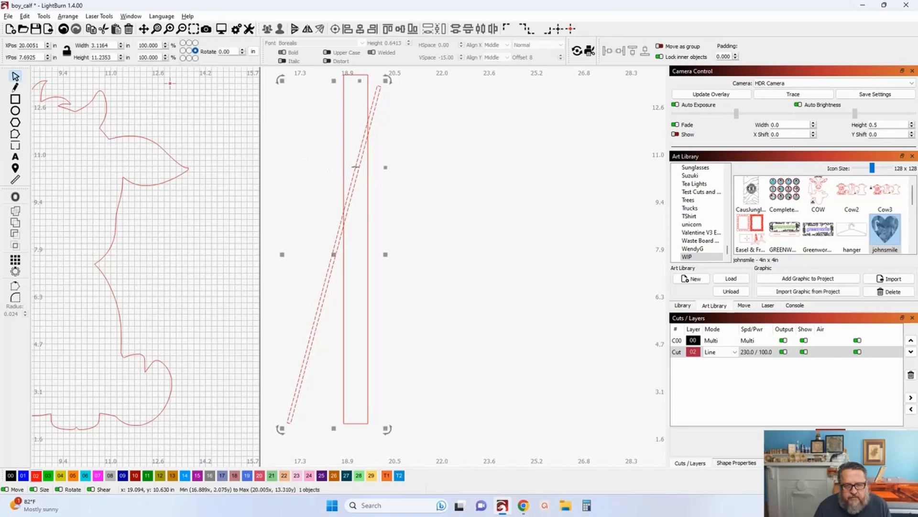
click(368, 156)
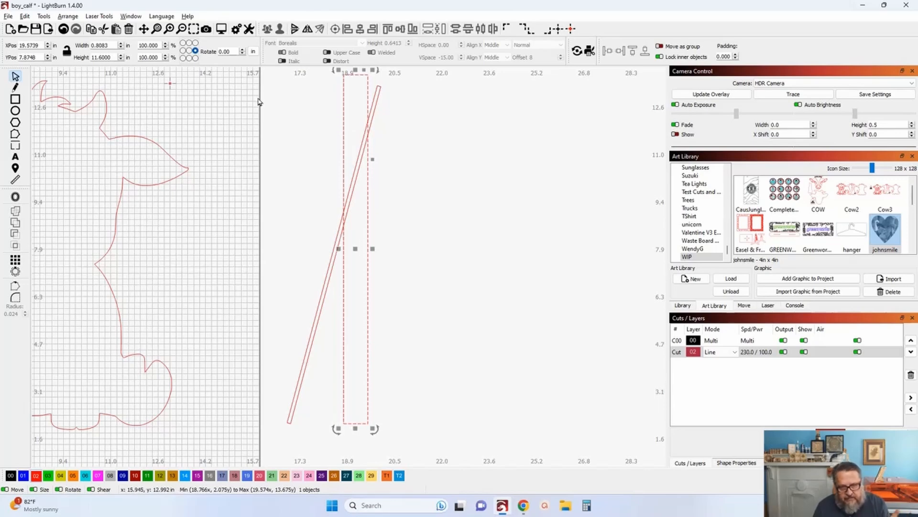
- Subtract the slanted strip from the upright rectangle, keeping the strip itself
click(275, 146)
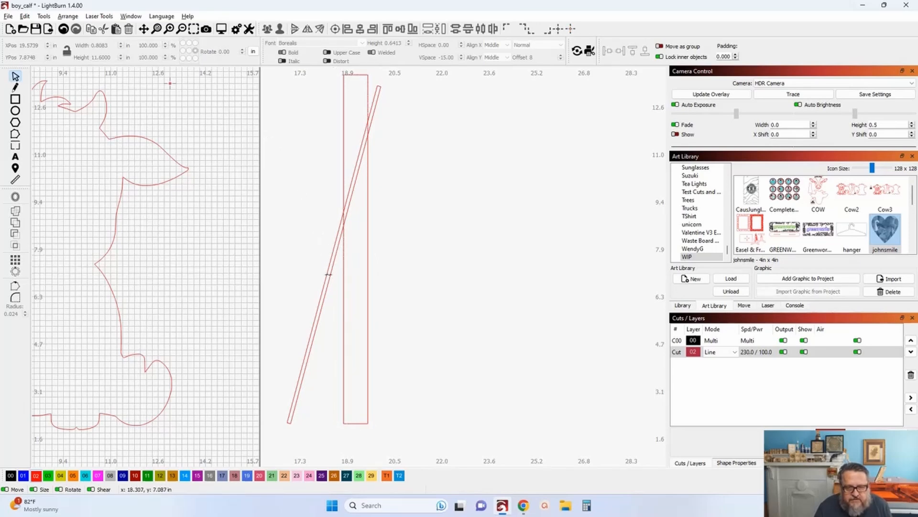
click(327, 276)
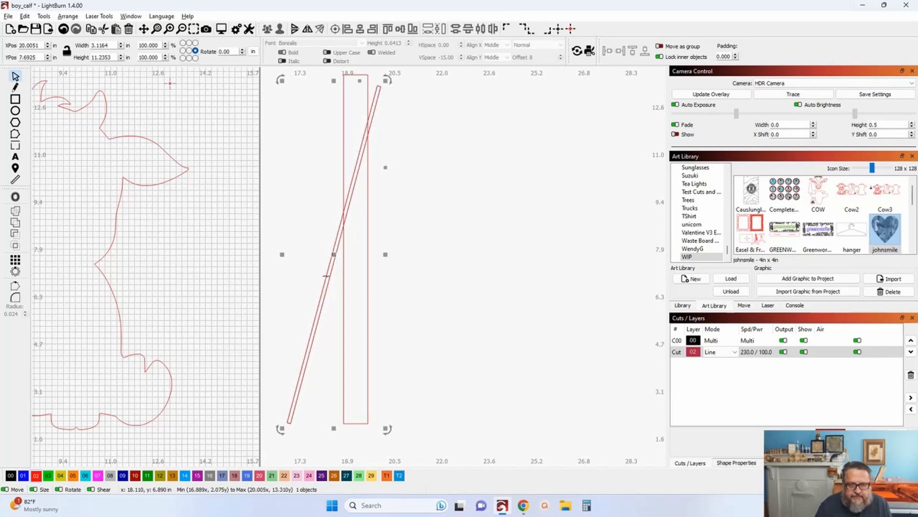
click(474, 270)
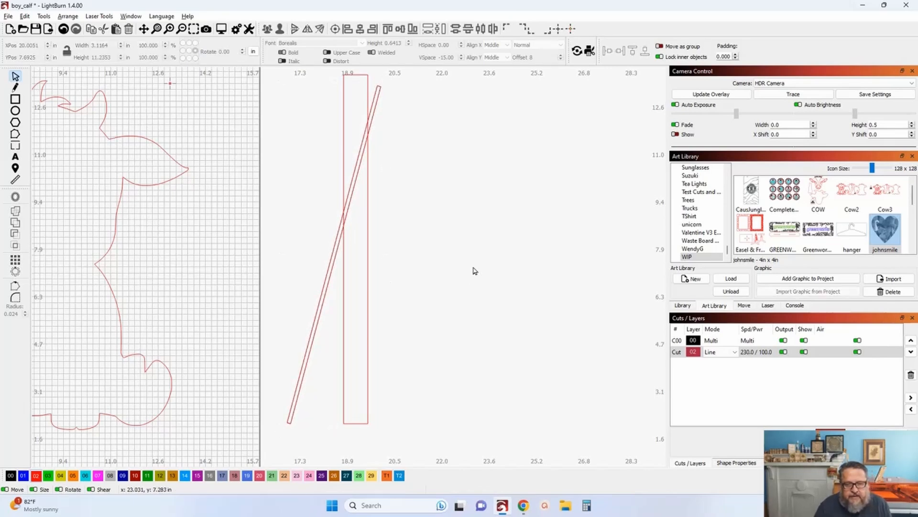
click(368, 260)
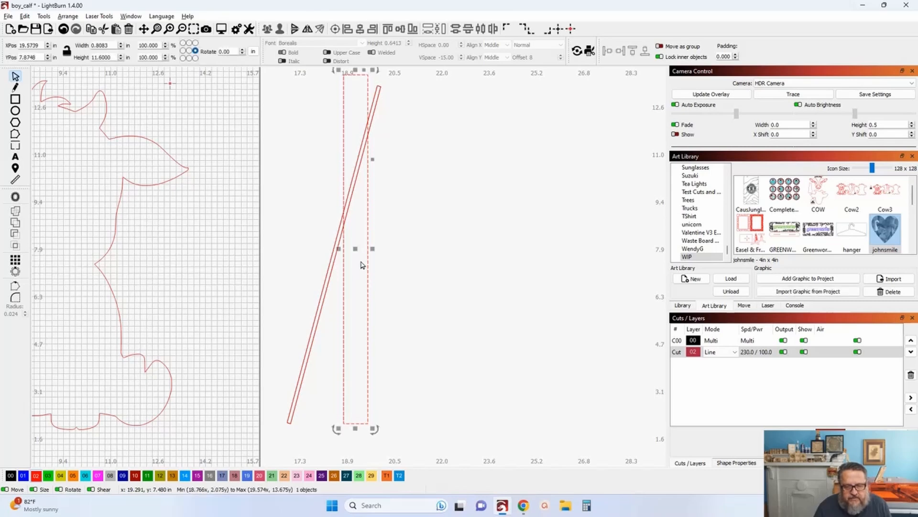
shift+click(328, 277)
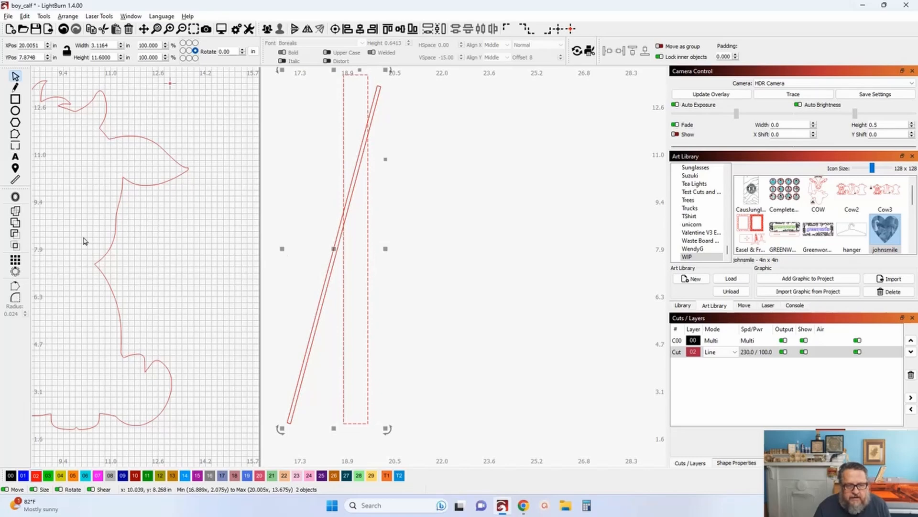
click(14, 234)
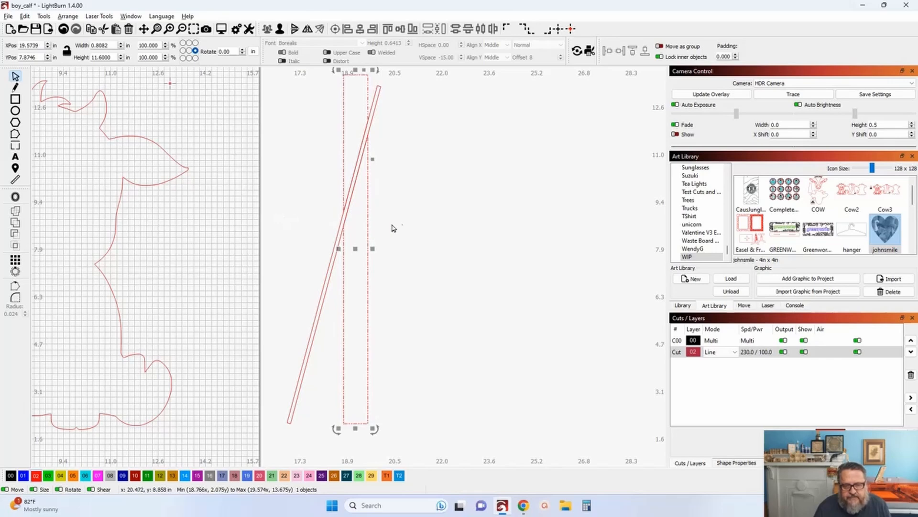
- Ungroup the cut rectangle and delete its piece above the slanted strip
drag(402, 194, 397, 252)
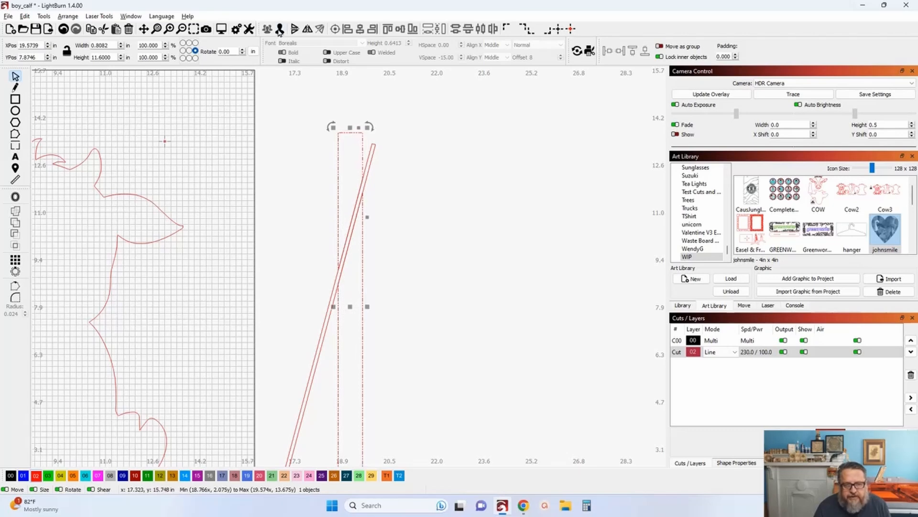
click(335, 150)
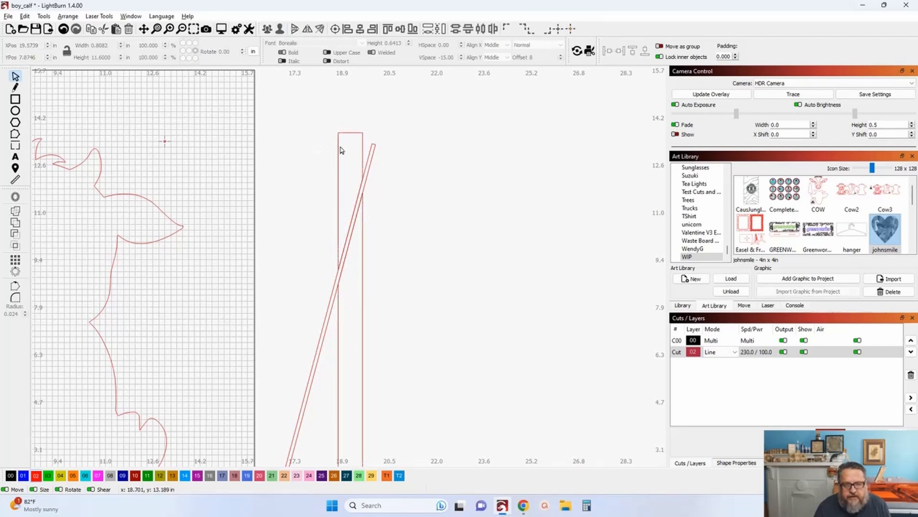
click(339, 150)
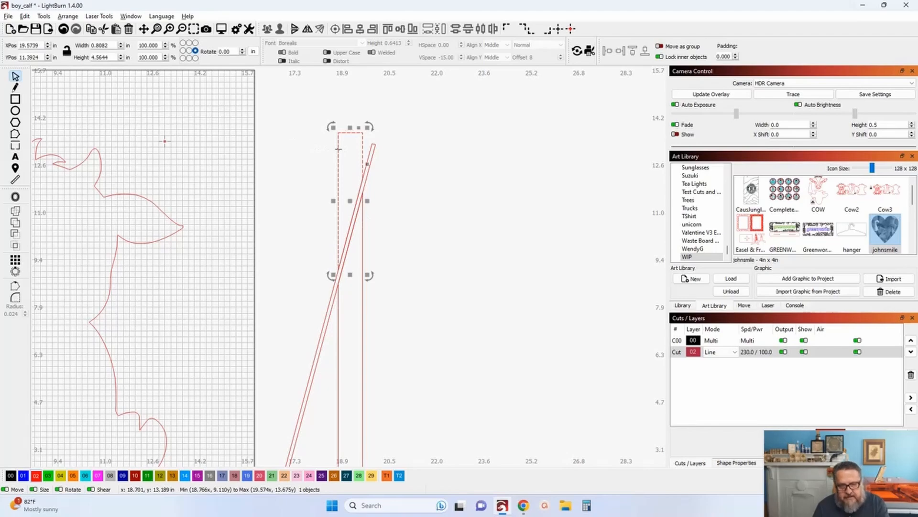
scroll(338, 149, down, 2)
key(Escape)
scroll(421, 239, down, 3)
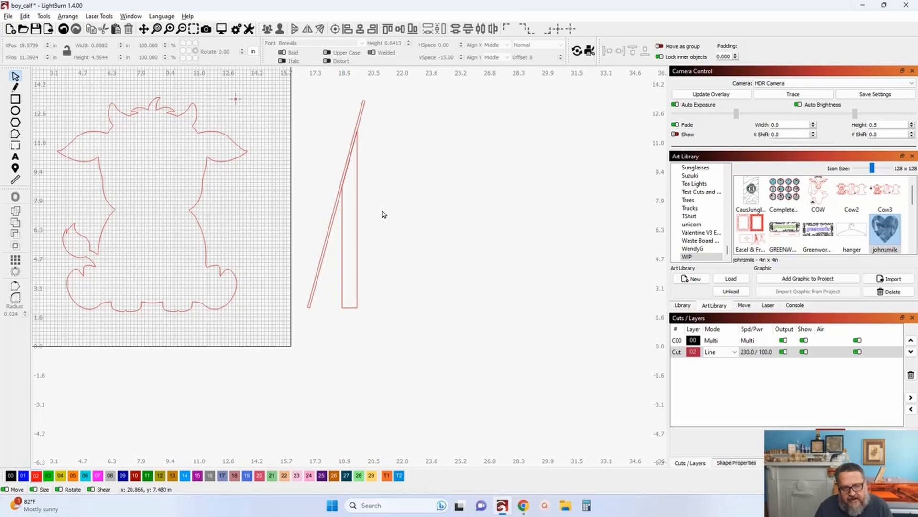
- Rotate the slanted strip and the trimmed rectangle together by -15 degrees
scroll(358, 308, up, 2)
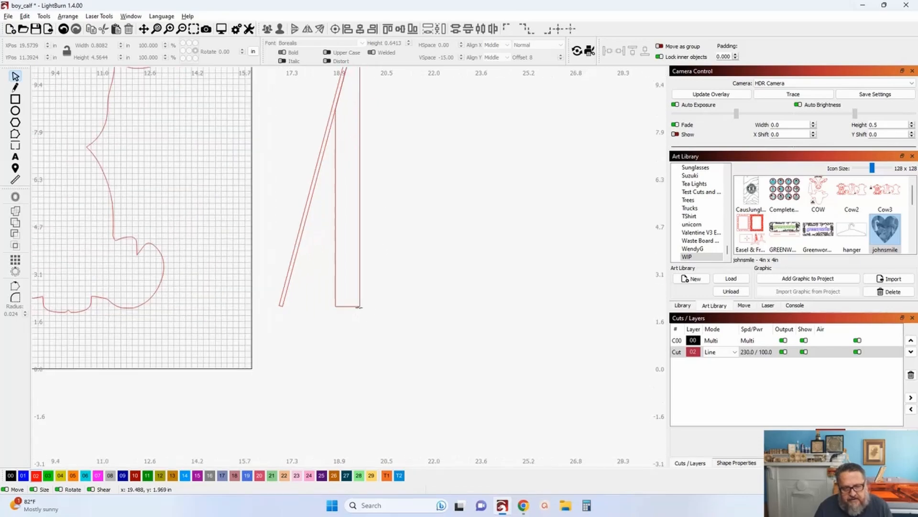
scroll(360, 306, down, 2)
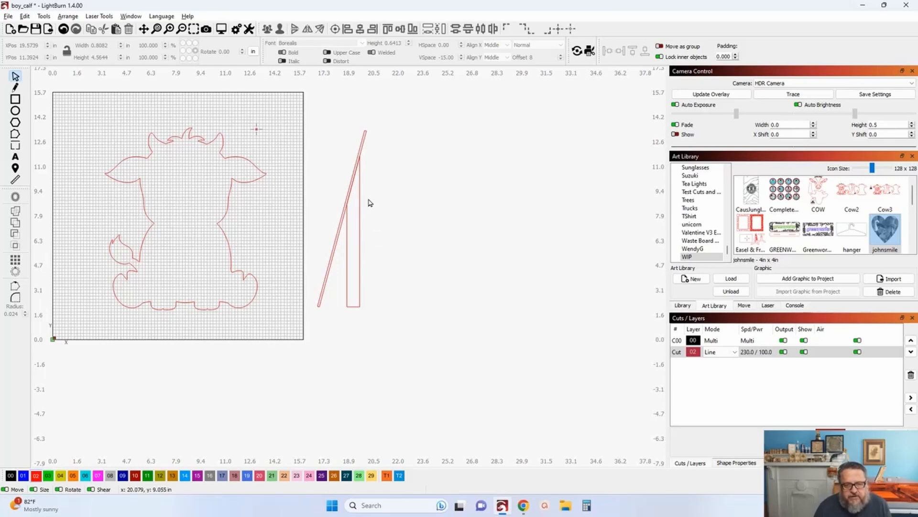
drag(379, 209, 334, 170)
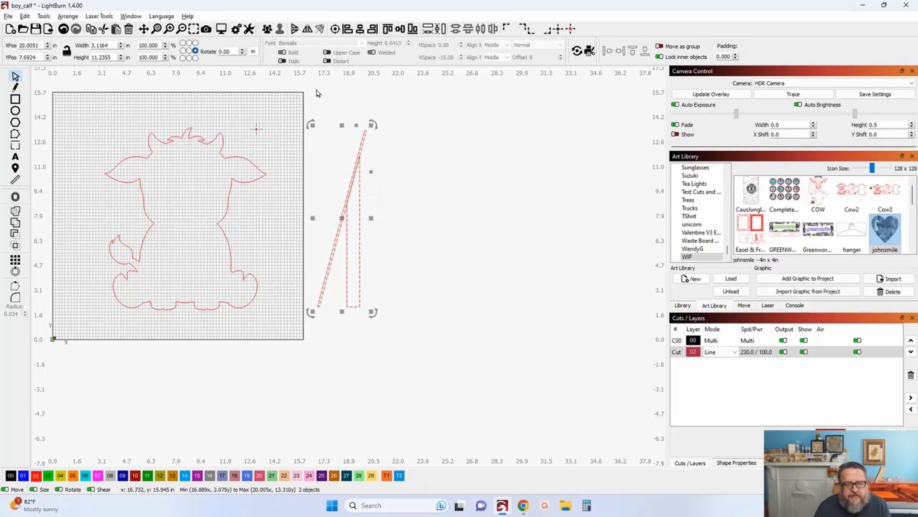
double_click(234, 54)
key(BackSpace)
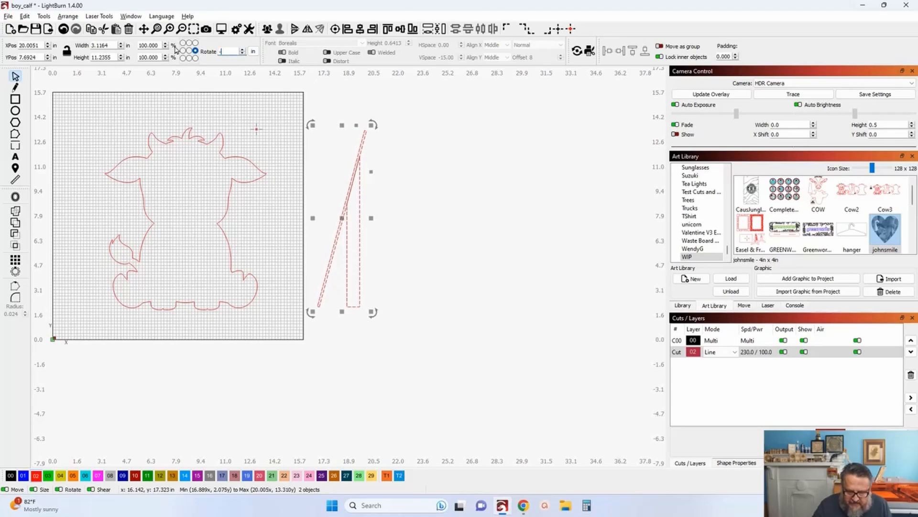
text(-15)
key(Return)
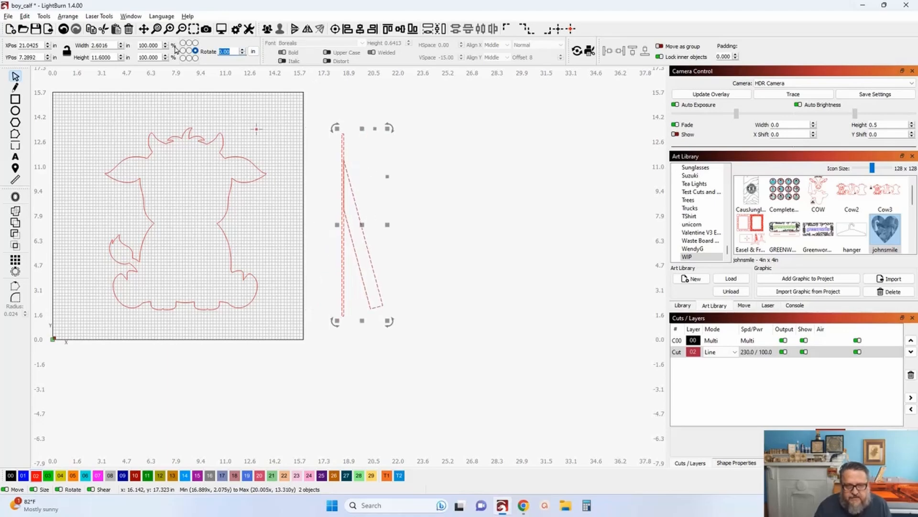
- Draw a narrow upright rectangle about 0.11 in wide and 0.86 in high in the empty space beside the vertical strip
scroll(345, 295, up, 3)
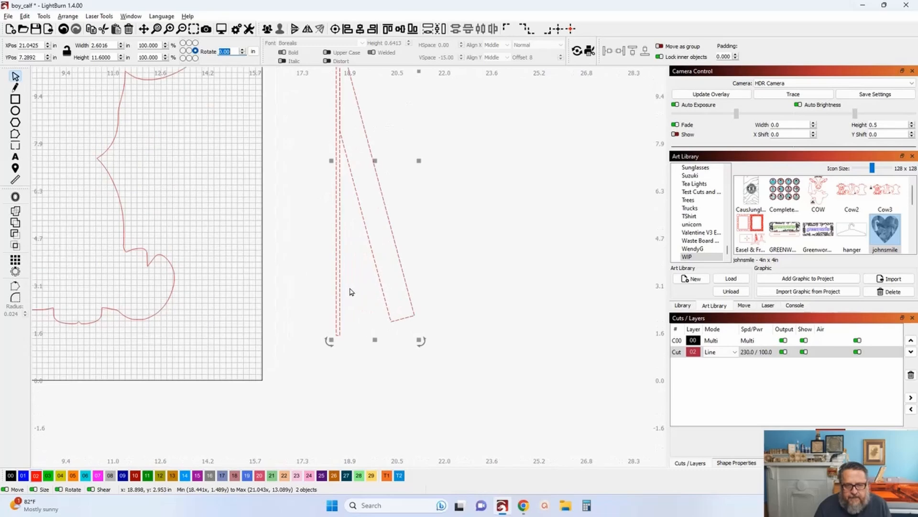
click(320, 287)
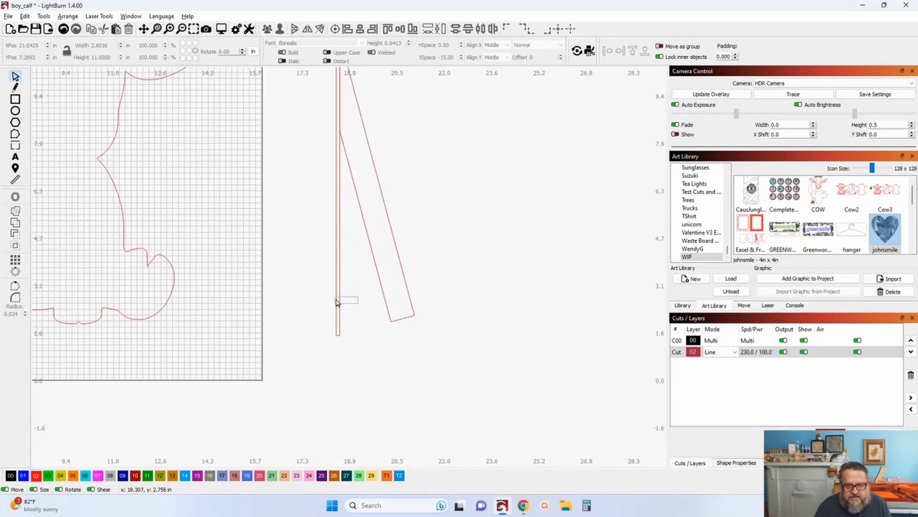
drag(315, 284, 315, 282)
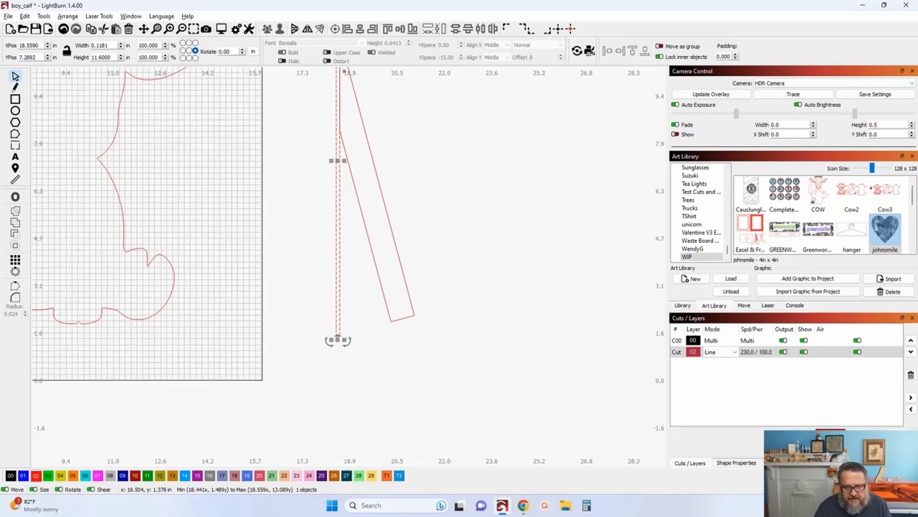
scroll(281, 218, up, 5)
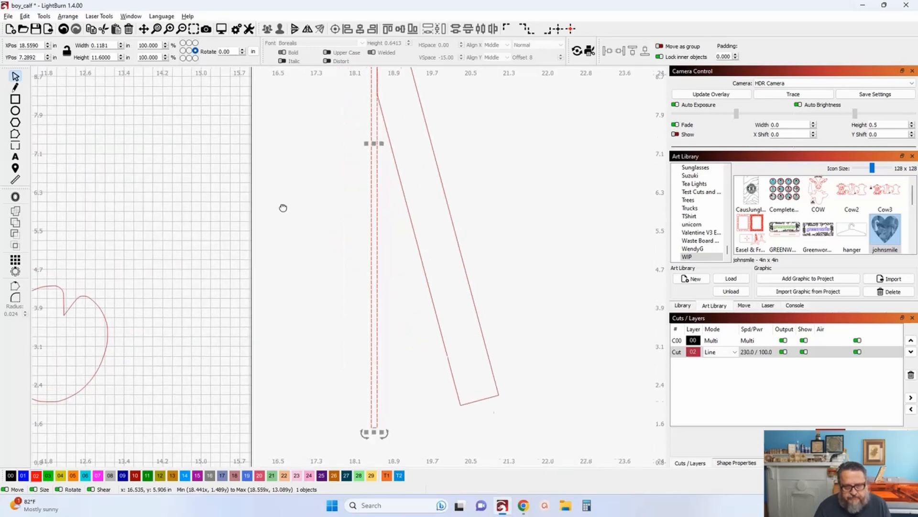
drag(271, 228, 250, 378)
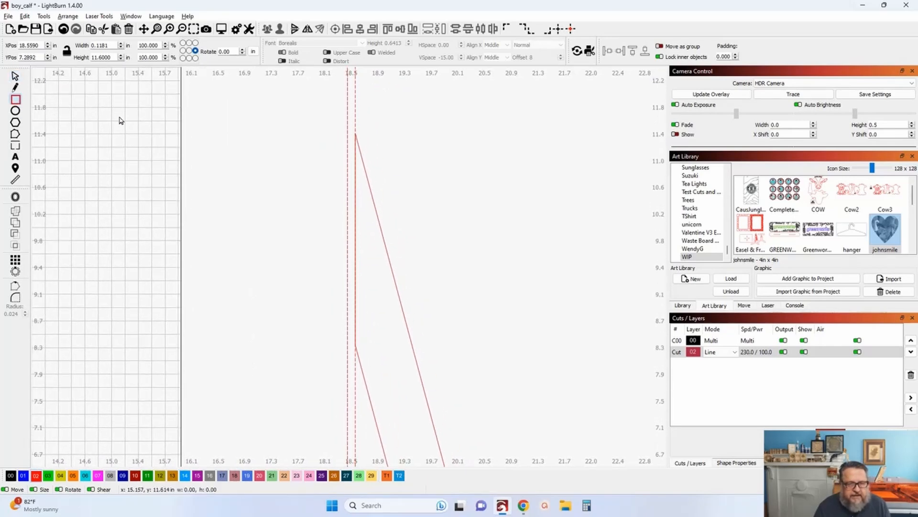
click(18, 99)
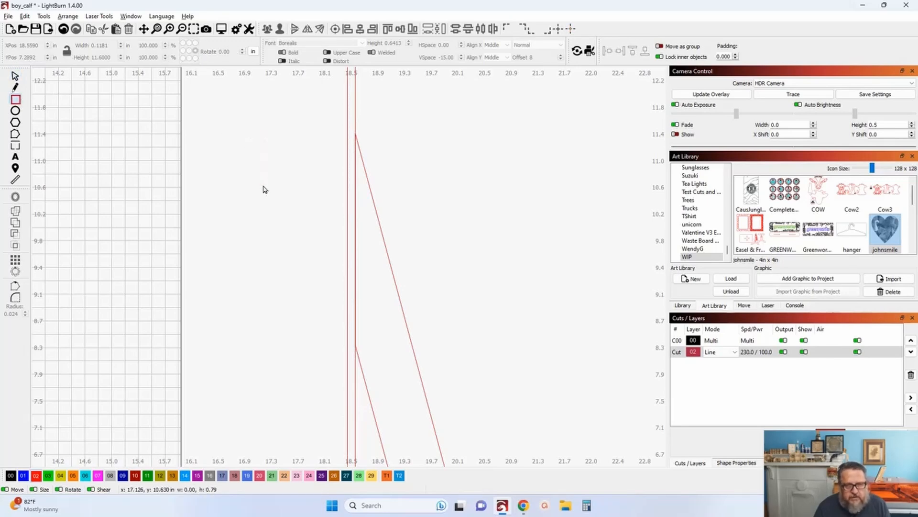
drag(266, 193, 267, 193)
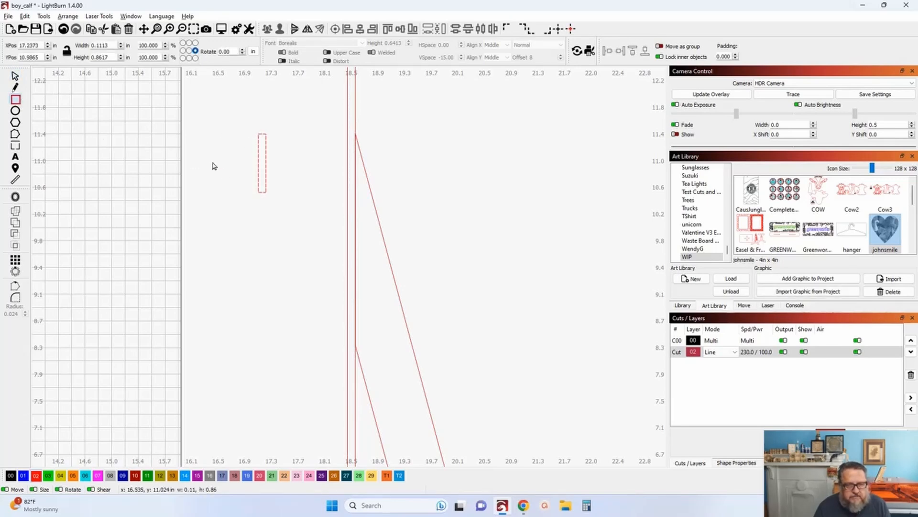
click(15, 76)
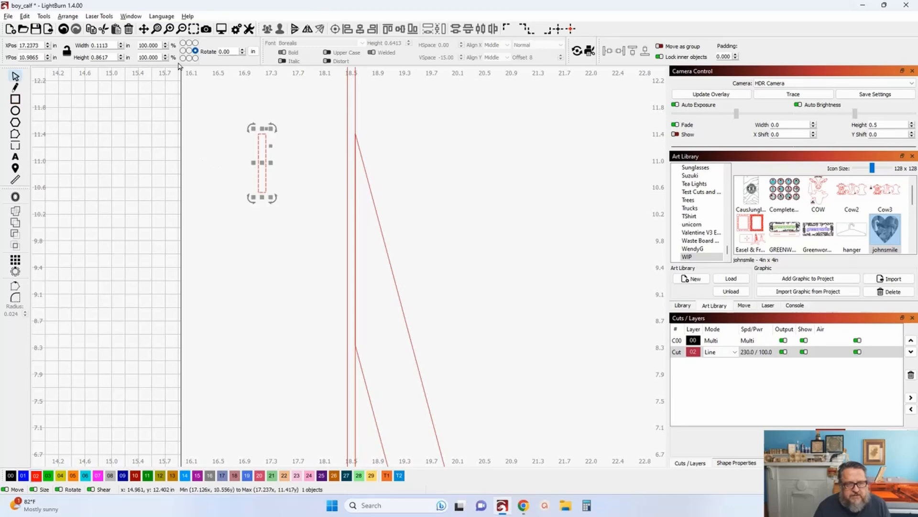
- With units in millimetres, size the small rectangle to 3 mm wide by 18 mm high and duplicate it in place
click(253, 54)
double_click(113, 43)
text(3.)
key(Tab)
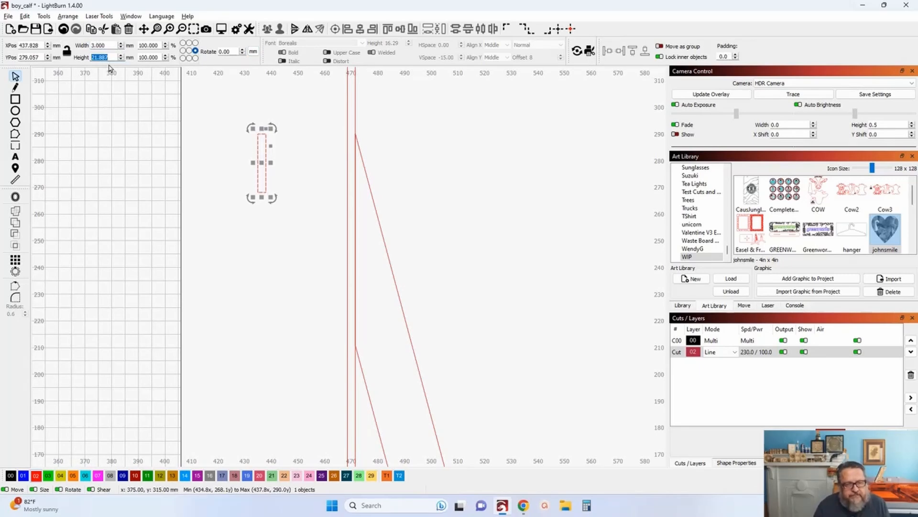
text(18)
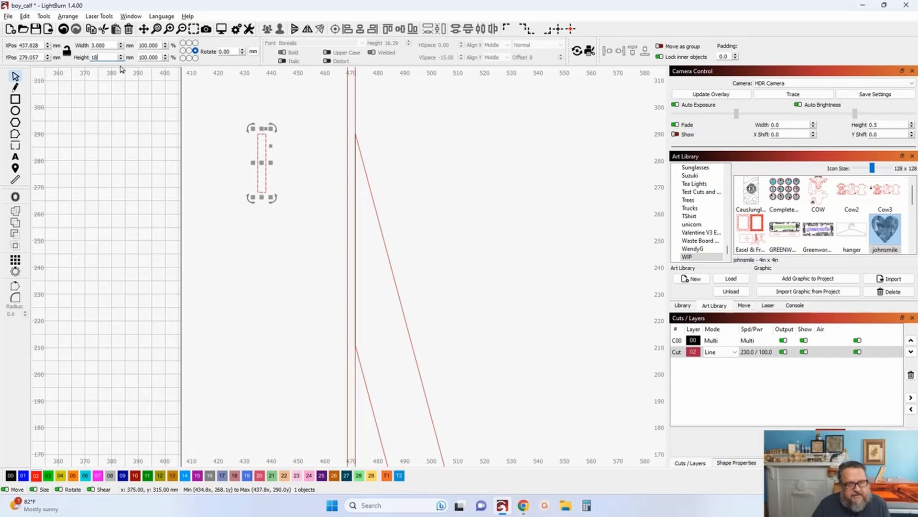
key(Tab)
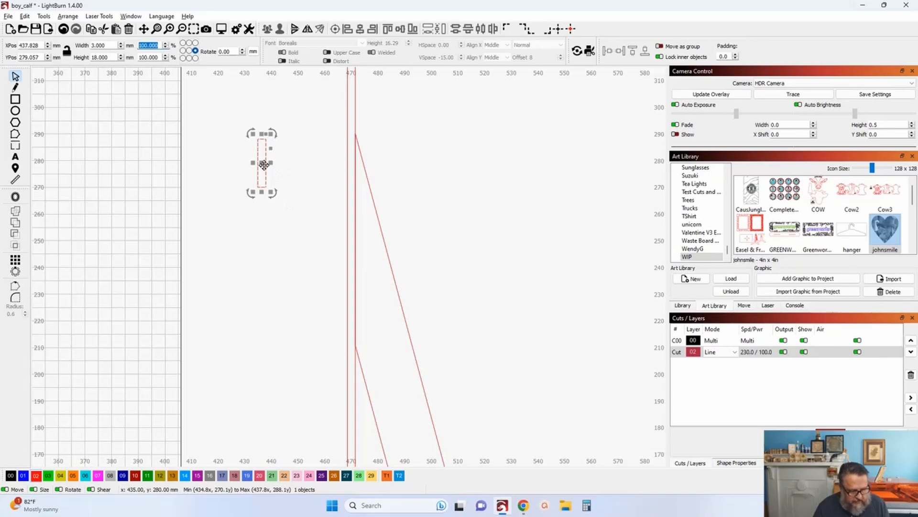
key(ctrl+d)
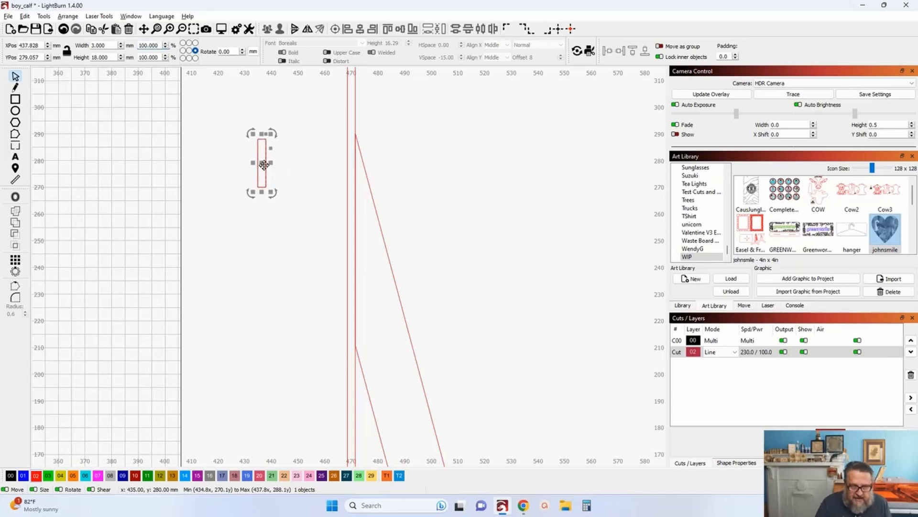
key(Down)
key(Down)
key(Down)
key(Down)
key(Down)
key(Down)
key(Down)
key(Down)
key(Down)
key(Down)
key(Down)
key(Down)
key(Down)
key(Down)
key(Down)
key(Down)
key(Down)
key(Down)
key(Down)
key(Down)
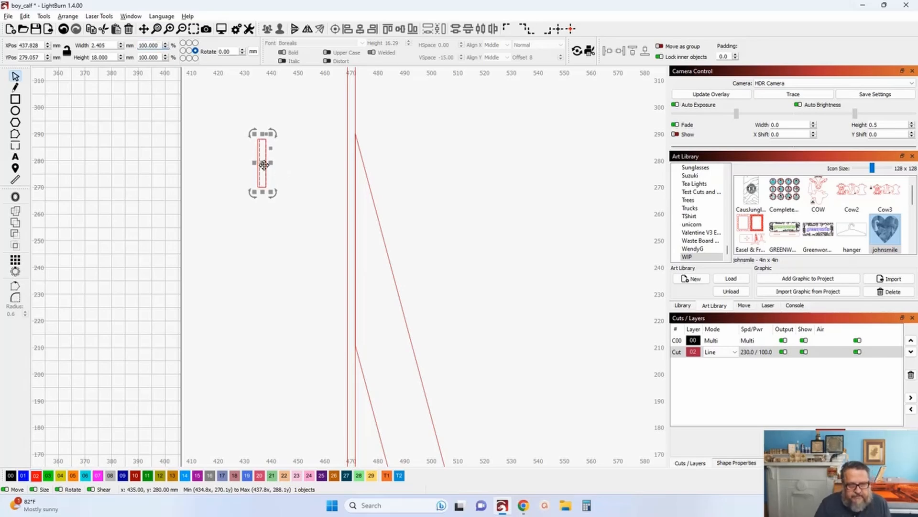
key(Up)
key(Up)
key(Up)
key(Up)
key(Up)
key(Up)
key(Up)
key(Up)
key(Up)
key(Up)
key(Up)
key(Up)
key(Up)
key(Up)
key(Up)
key(Up)
key(Up)
key(Up)
key(Up)
key(Up)
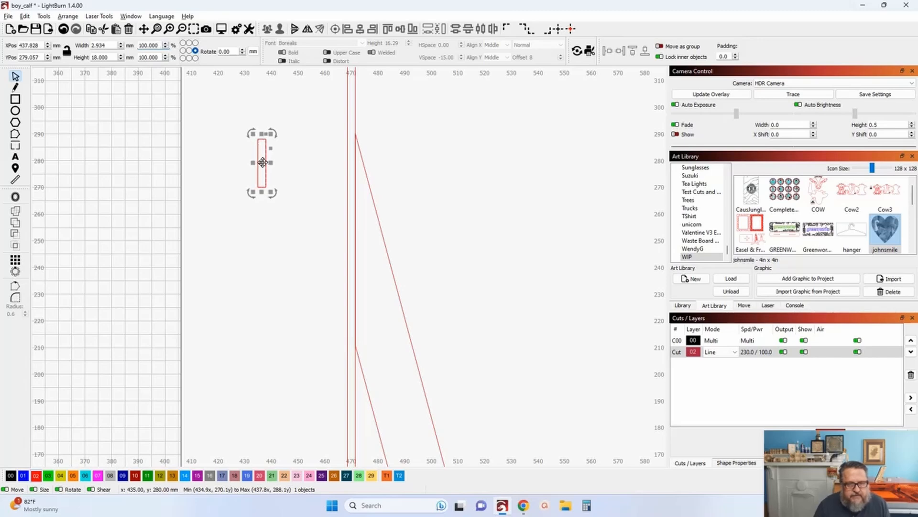
- Move the duplicate straight down about 36 mm below the original small rectangle
key(Down)
key(Down)
key(Down)
key(Down)
key(Down)
key(Down)
key(Down)
key(Down)
key(Down)
key(Down)
key(Down)
key(Down)
key(Down)
key(Down)
key(Down)
key(Down)
key(Down)
key(Down)
key(Down)
key(Down)
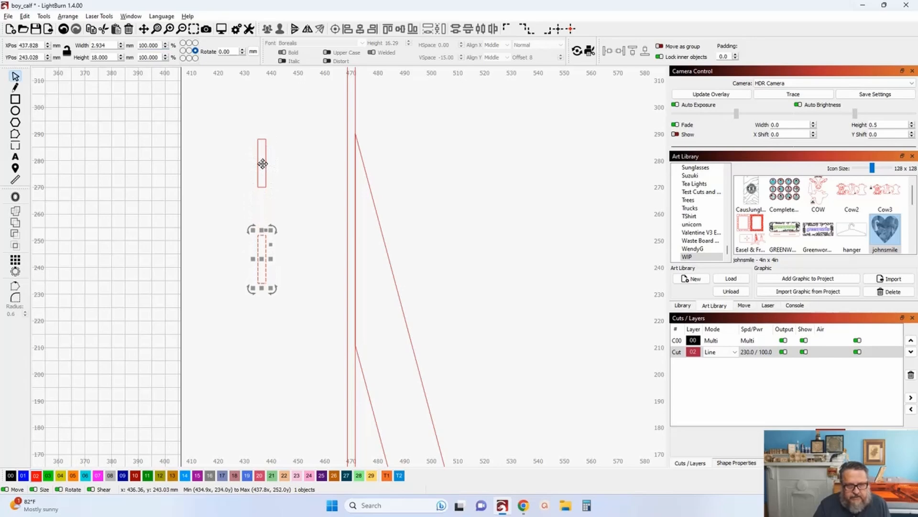
- Set the lower rectangle's width to 3 mm and height to 12 mm, and clear the selection
click(111, 44)
text(3)
key(Tab)
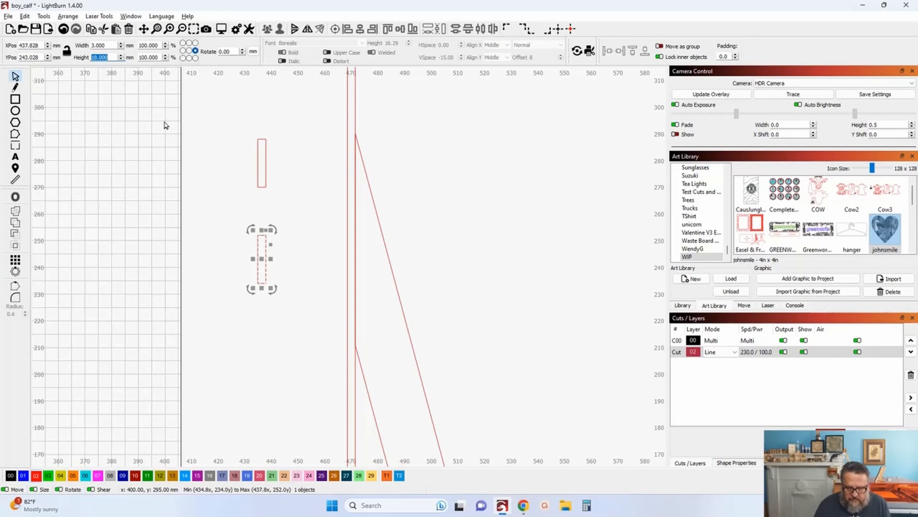
text(12)
key(Return)
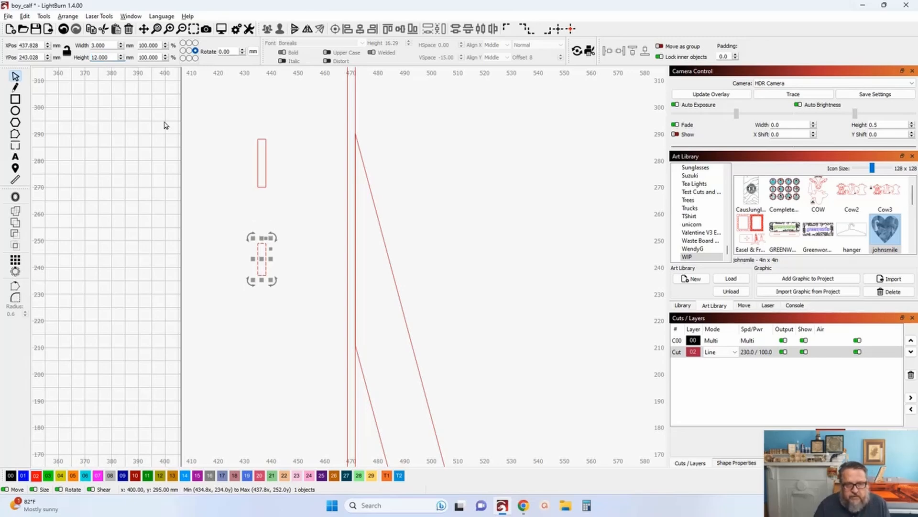
click(216, 195)
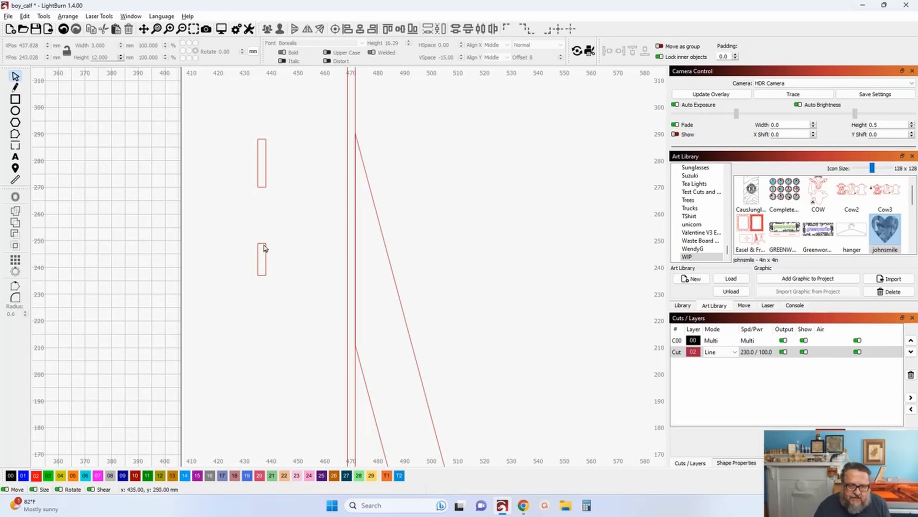
- Move both small rectangles together onto the vertical strip where the support meets it, at about X 471.25 mm and Y 247.67 mm
drag(285, 268, 221, 123)
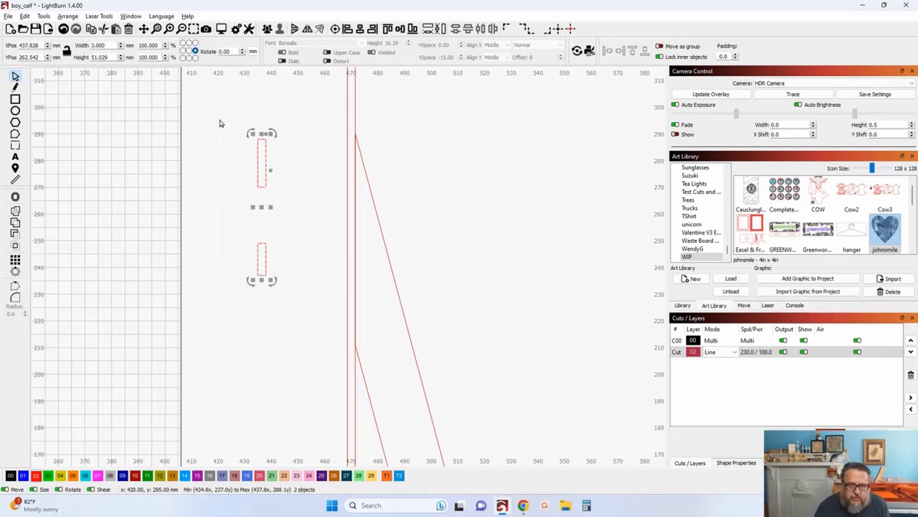
drag(259, 209, 351, 251)
drag(431, 197, 264, 187)
scroll(206, 217, up, 4)
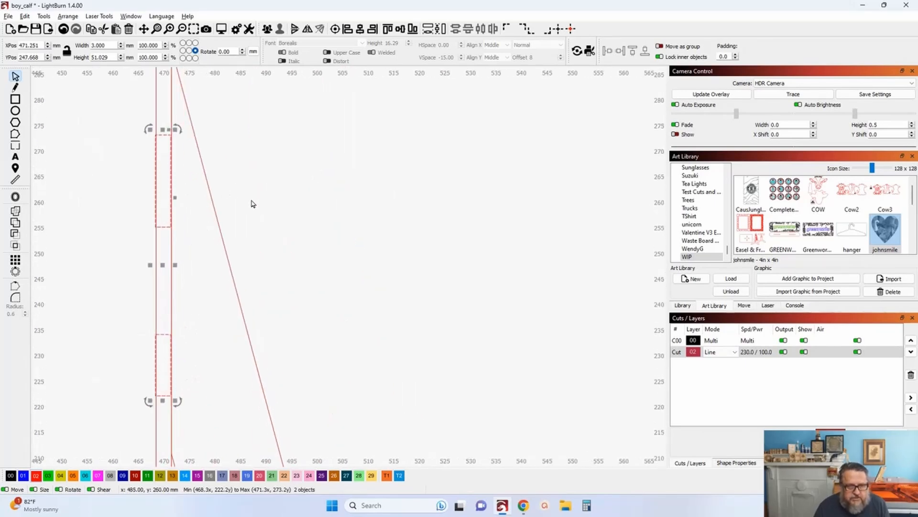
- Move the 12 mm high rectangle up 3 mm and group it with the 18 mm high rectangle
scroll(162, 147, down, 1)
scroll(162, 150, down, 2)
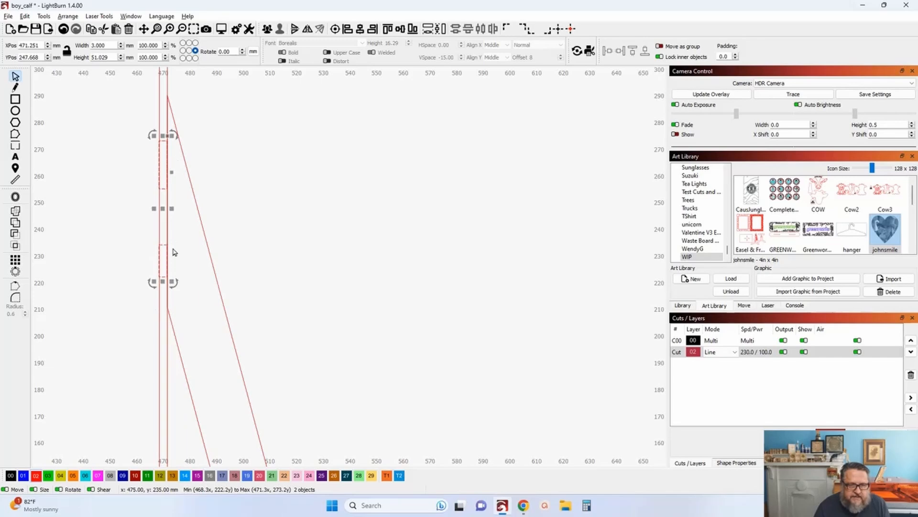
click(133, 249)
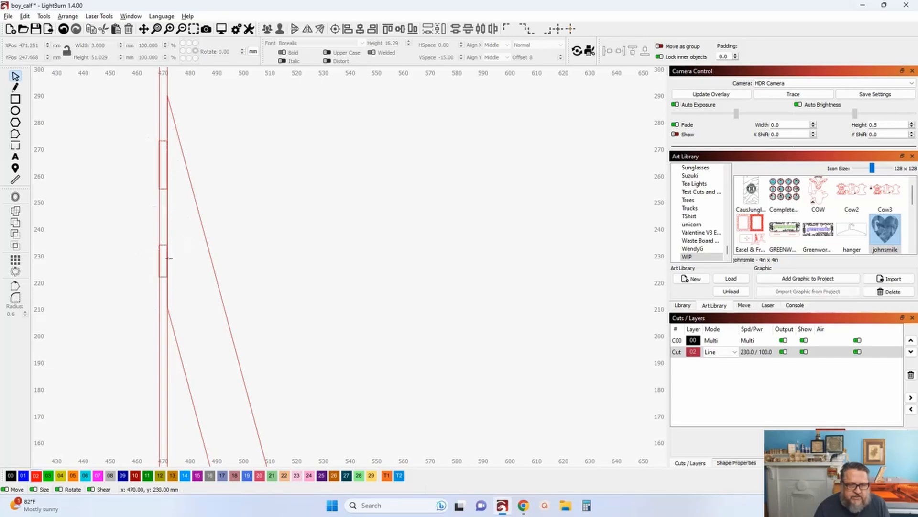
click(161, 244)
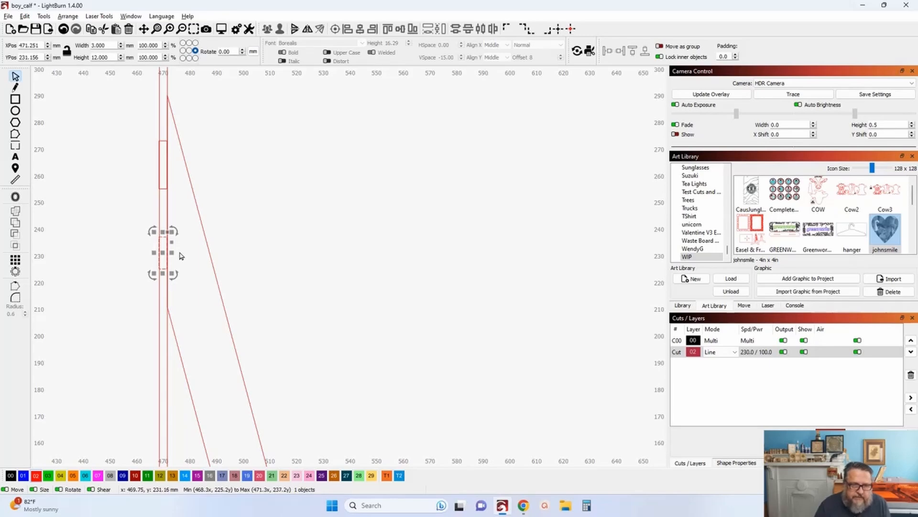
key(Caps_Lock)
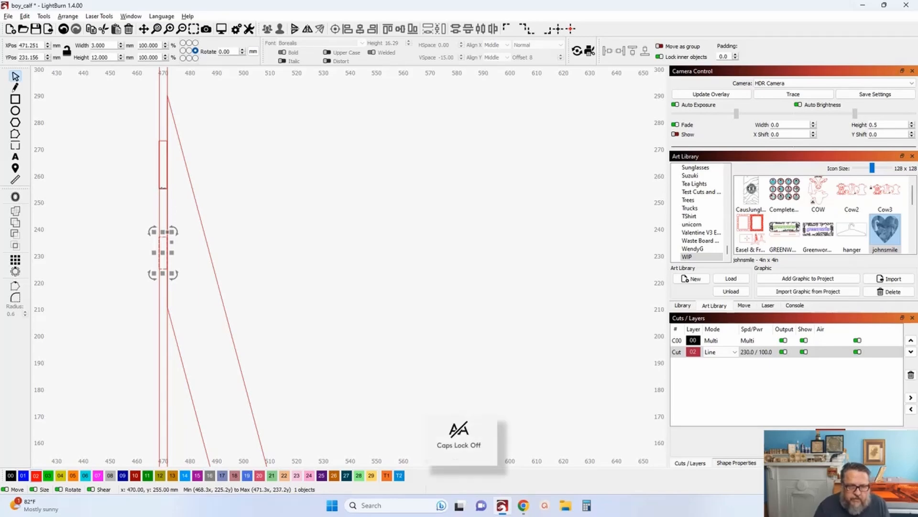
shift+click(163, 188)
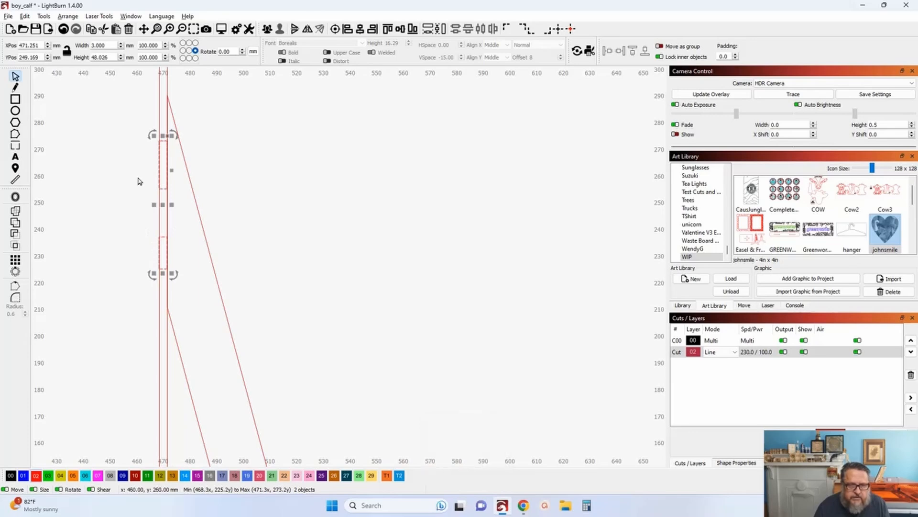
click(267, 29)
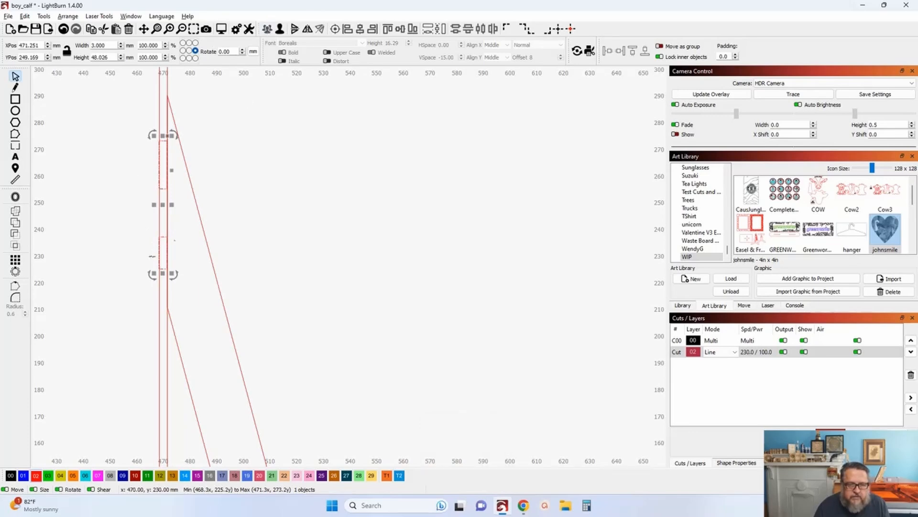
- Draw a helper rectangle about 3 mm wide and 79 mm high along the support's straight joint edge and assign it to tool layer T2
scroll(137, 260, up, 1)
drag(199, 283, 287, 288)
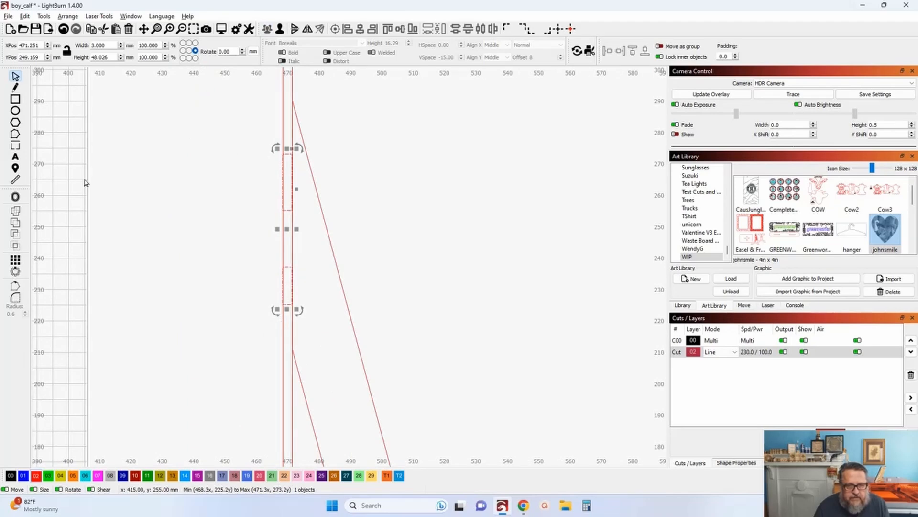
click(15, 99)
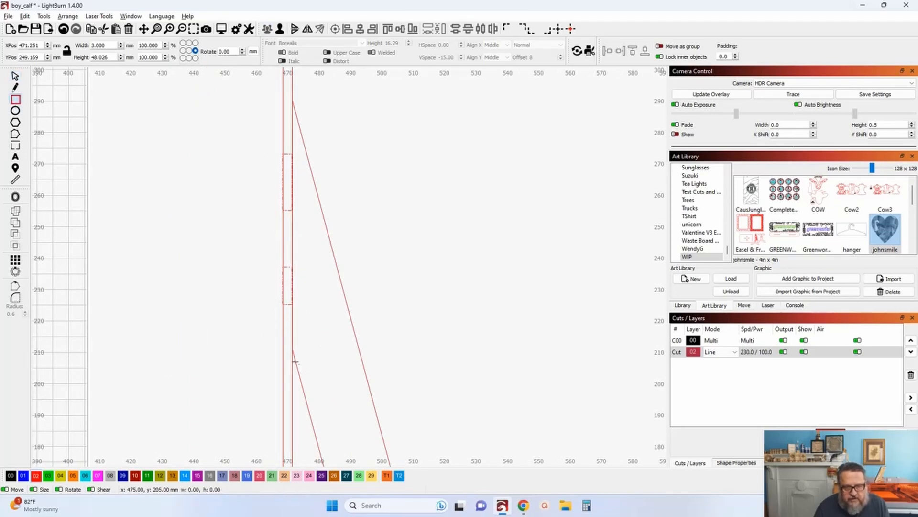
drag(293, 352, 283, 106)
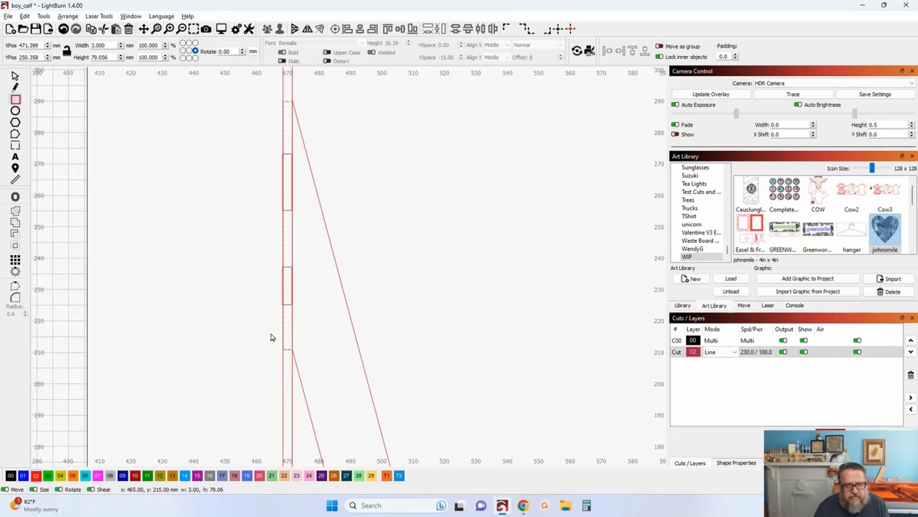
click(15, 76)
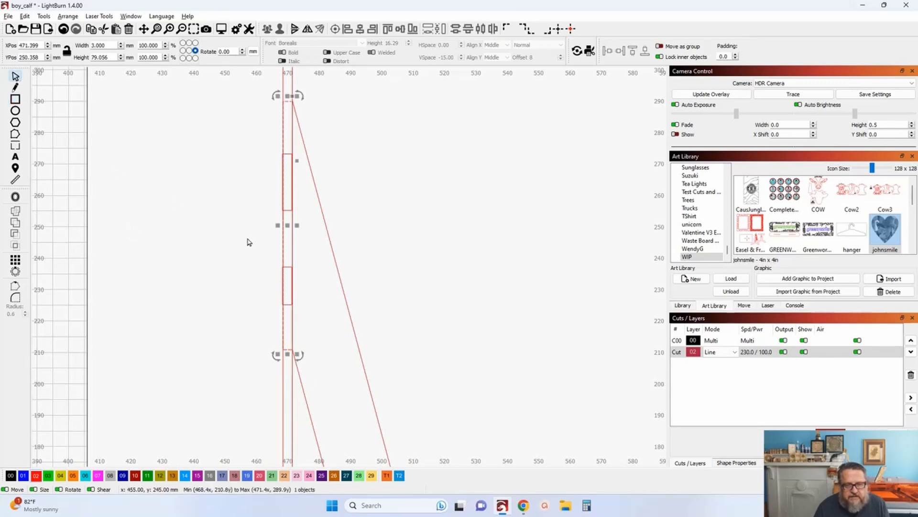
click(397, 476)
scroll(329, 225, up, 3)
click(355, 171)
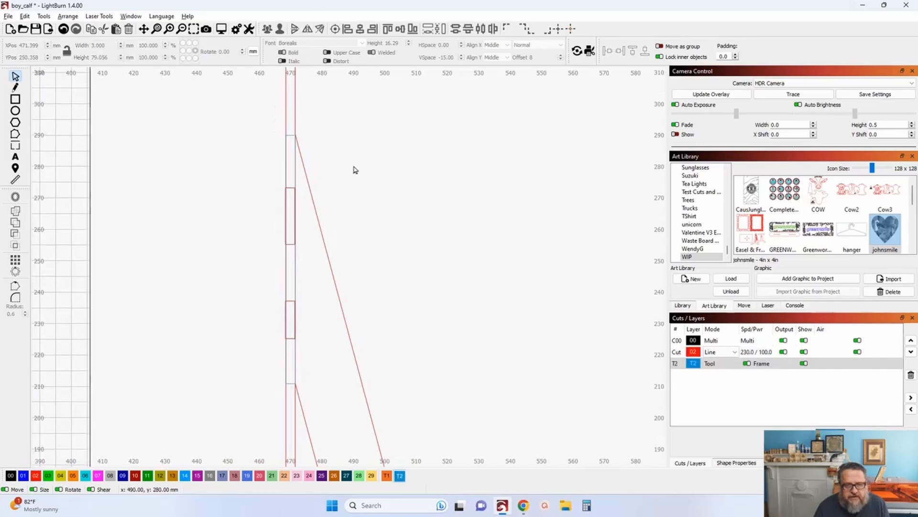
- Centre the grouped tab rectangles vertically on the helper rectangle and delete the helper
click(291, 188)
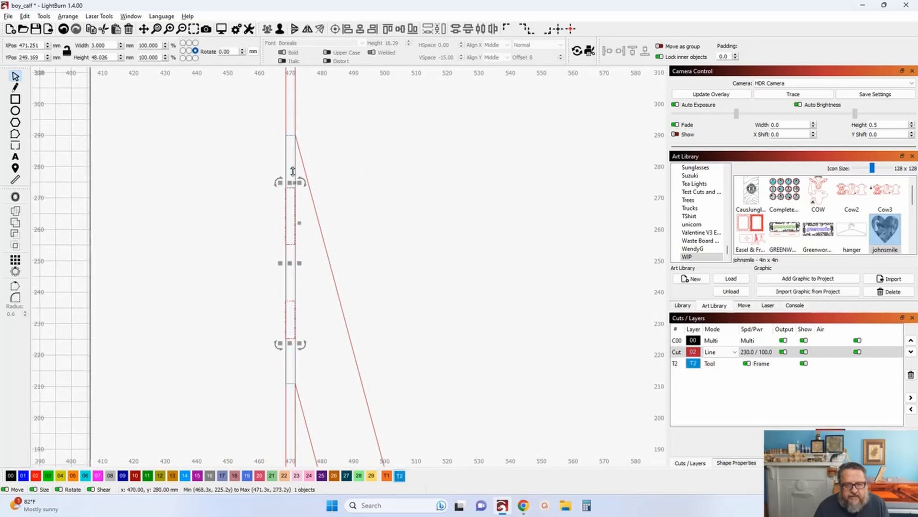
shift+click(292, 139)
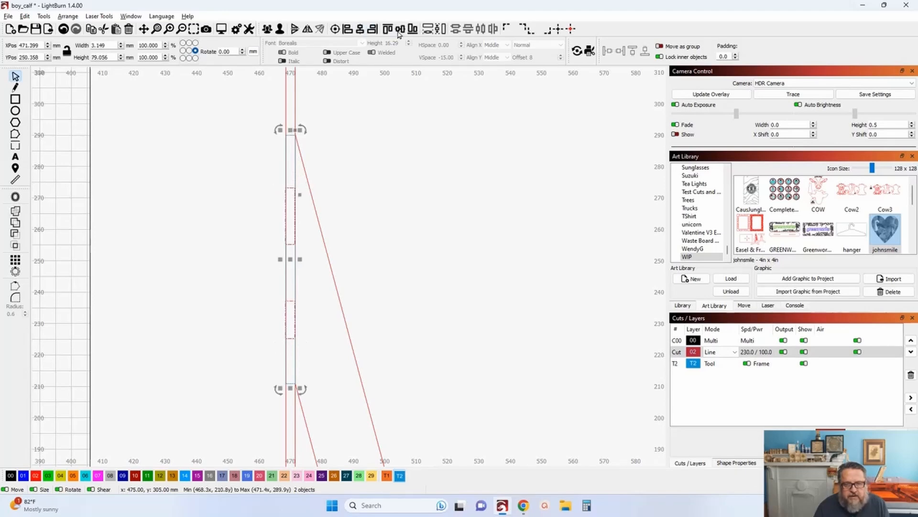
click(382, 136)
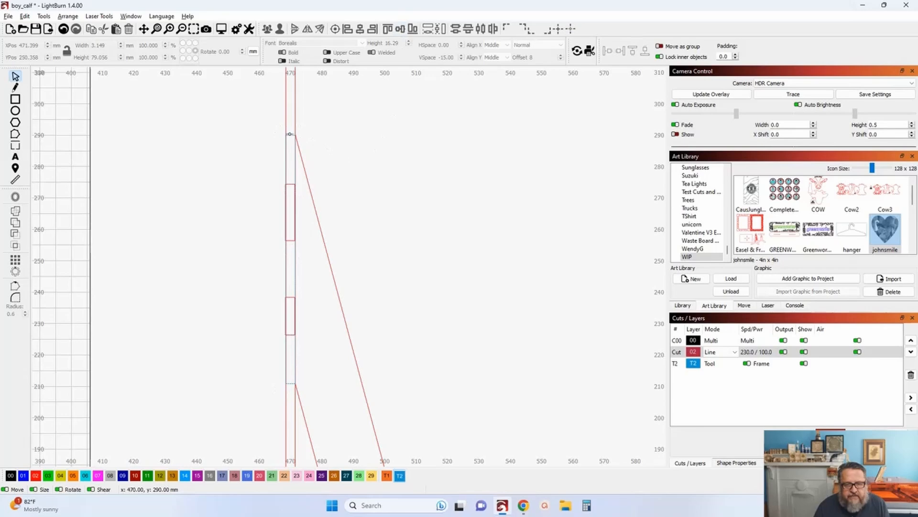
click(290, 135)
key(Delete)
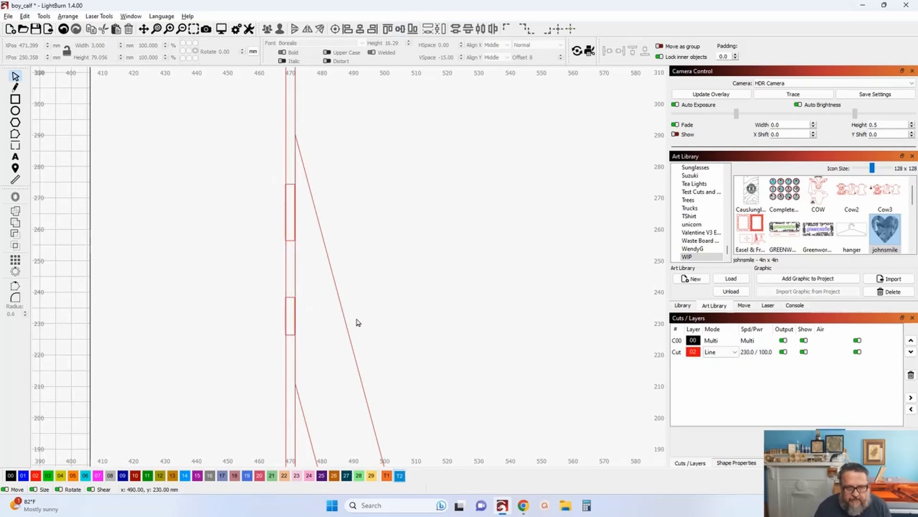
- Duplicate the grouped tab rectangles and shift one set about 10 mm left, to X 461.243 mm
click(289, 241)
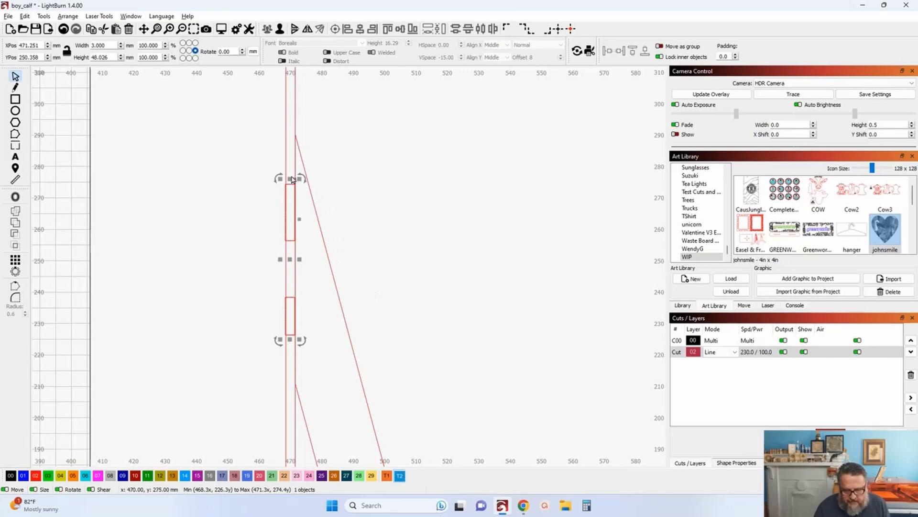
key(ctrl+Left)
key(ctrl+Left)
key(ctrl+Left)
key(ctrl+Left)
key(ctrl+Left)
key(ctrl+Left)
key(ctrl+Left)
key(ctrl+Left)
key(ctrl+Left)
key(ctrl+Left)
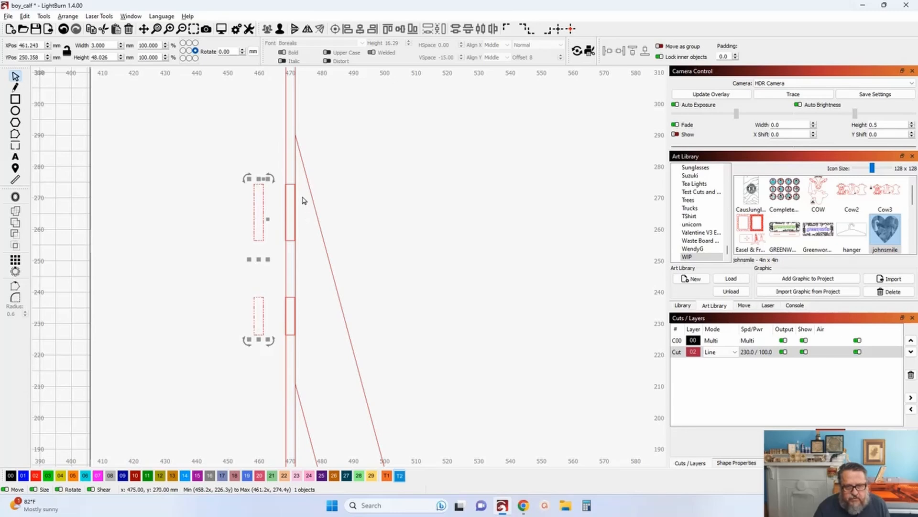
click(286, 140)
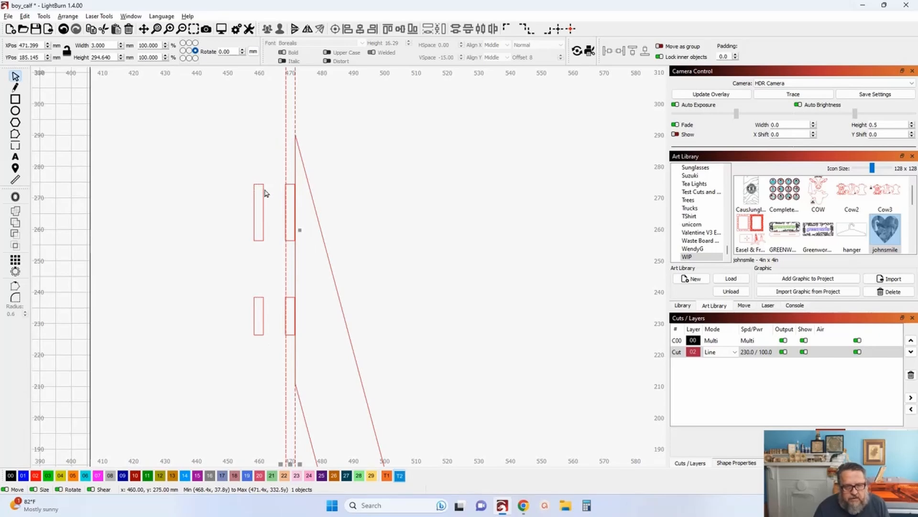
shift+click(264, 184)
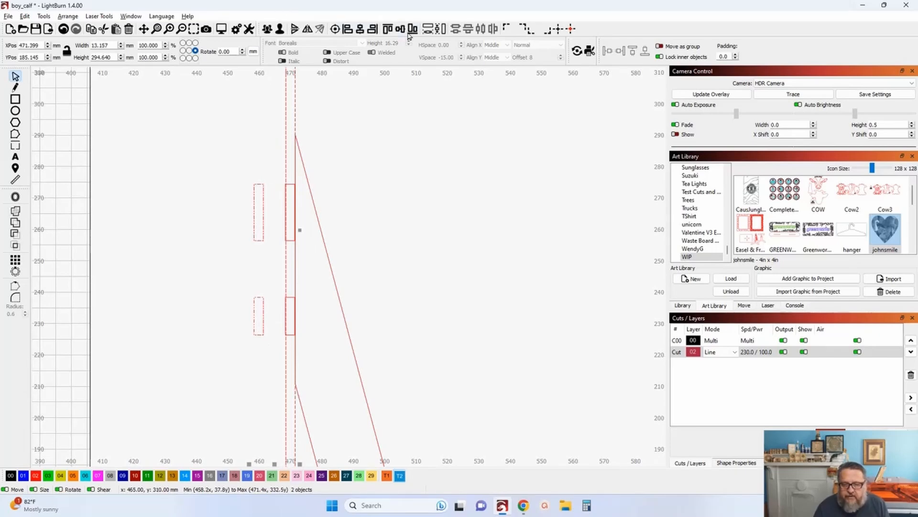
click(327, 137)
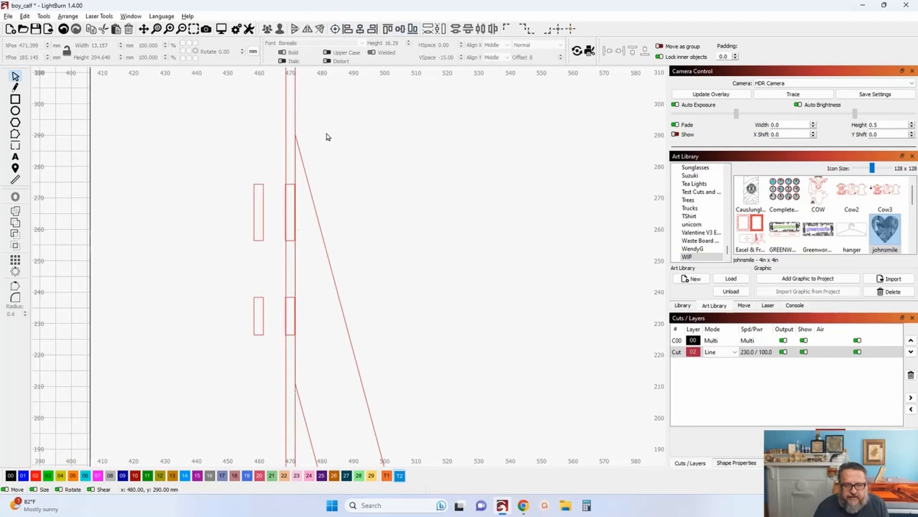
- Move the tall vertical strip about 10 mm left and centre it horizontally on the shifted tab rectangles, at X 461.243 mm
click(287, 133)
key(Left)
key(Left)
key(Left)
key(Left)
key(Left)
key(Left)
key(Left)
key(Left)
key(Left)
key(Left)
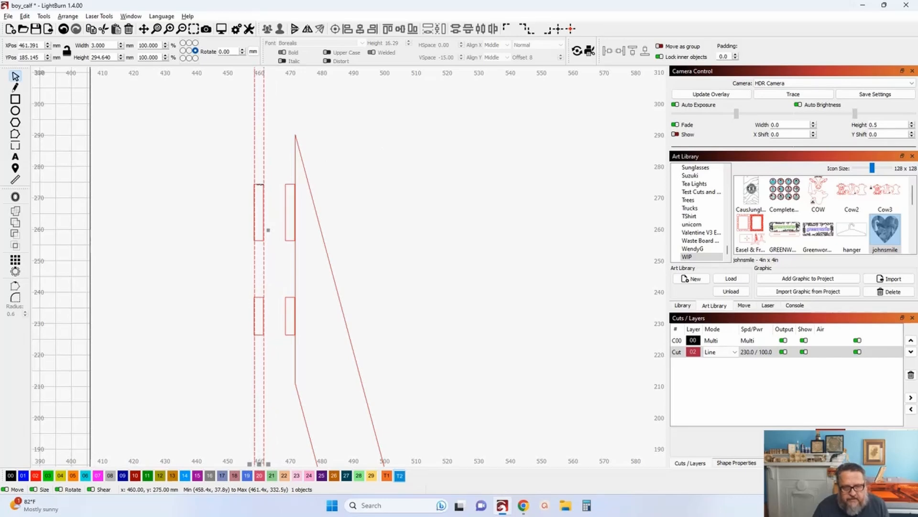
shift+click(259, 185)
click(360, 30)
click(322, 135)
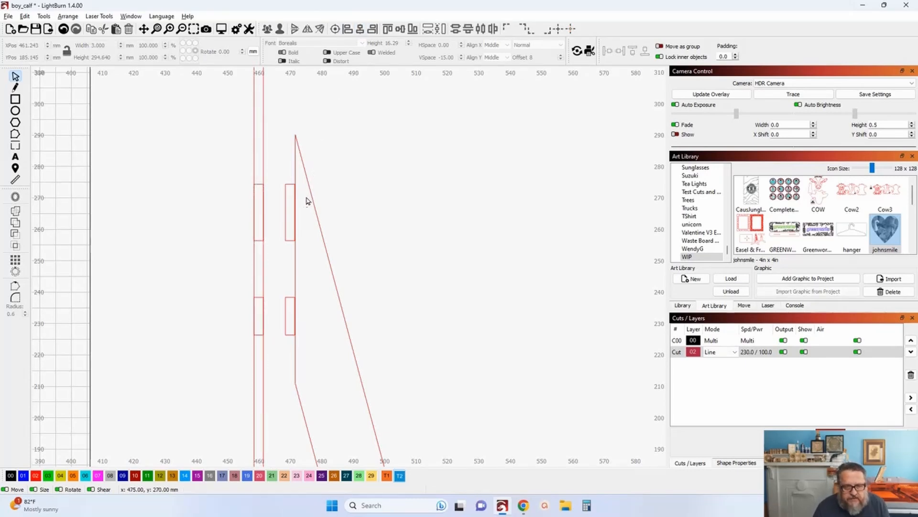
- Move the tab group beside the support 1 mm right, to X 472.251 mm, so it overlaps the support's vertical edge
scroll(305, 246, up, 8)
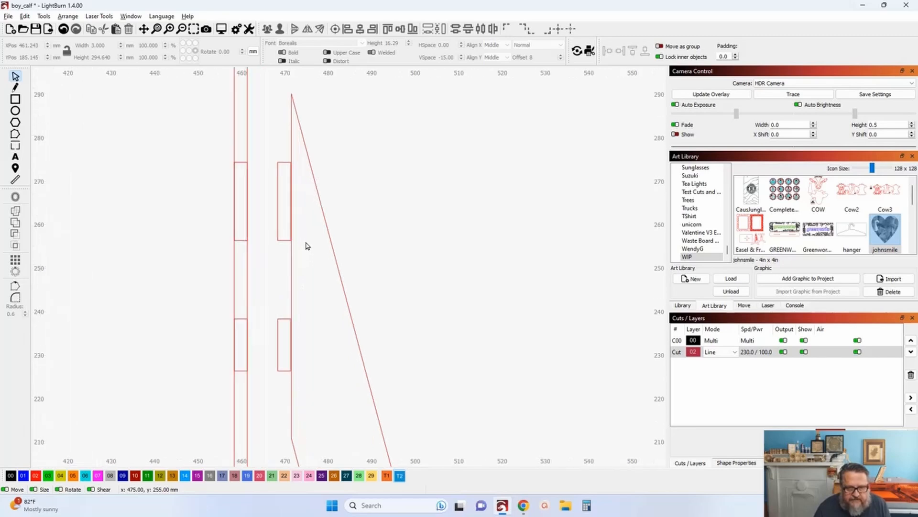
scroll(272, 249, down, 5)
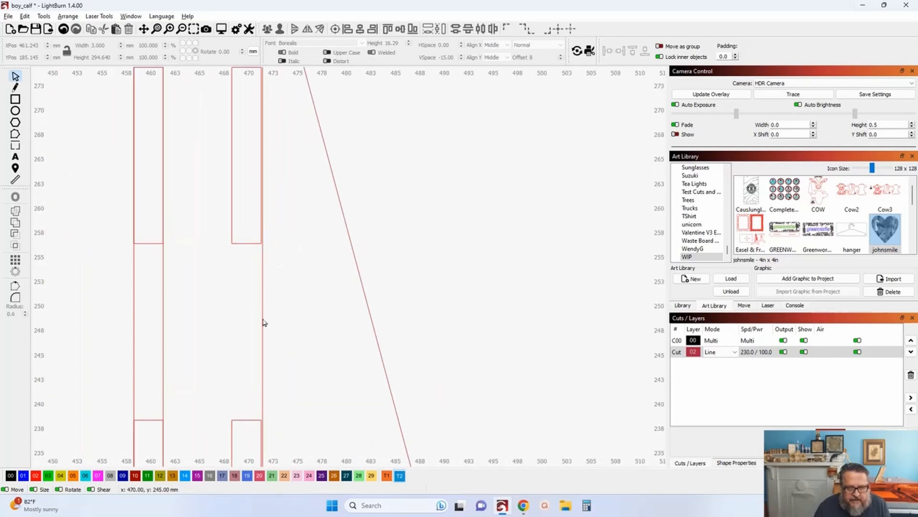
scroll(306, 383, down, 1)
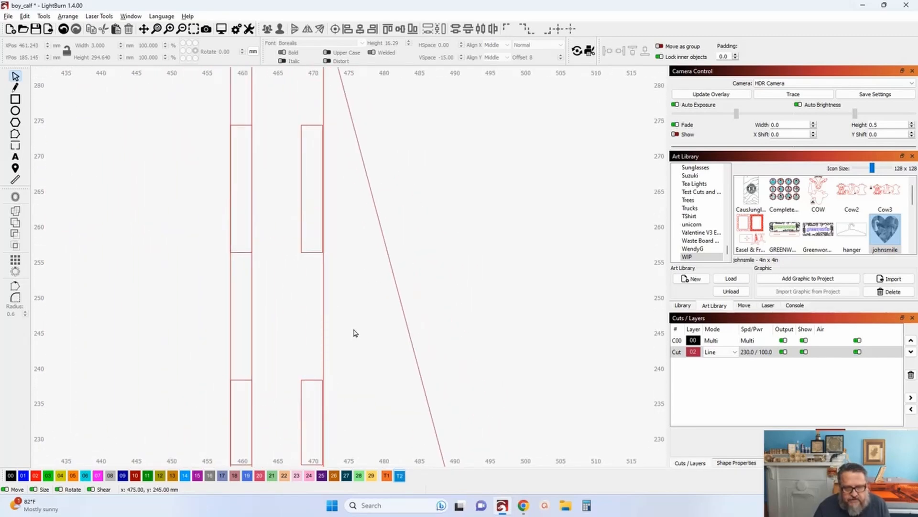
click(312, 257)
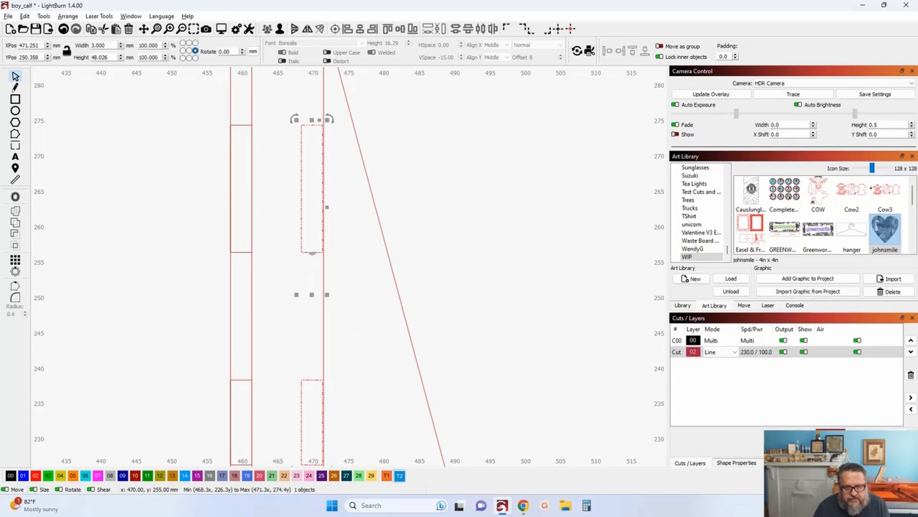
scroll(283, 338, down, 4)
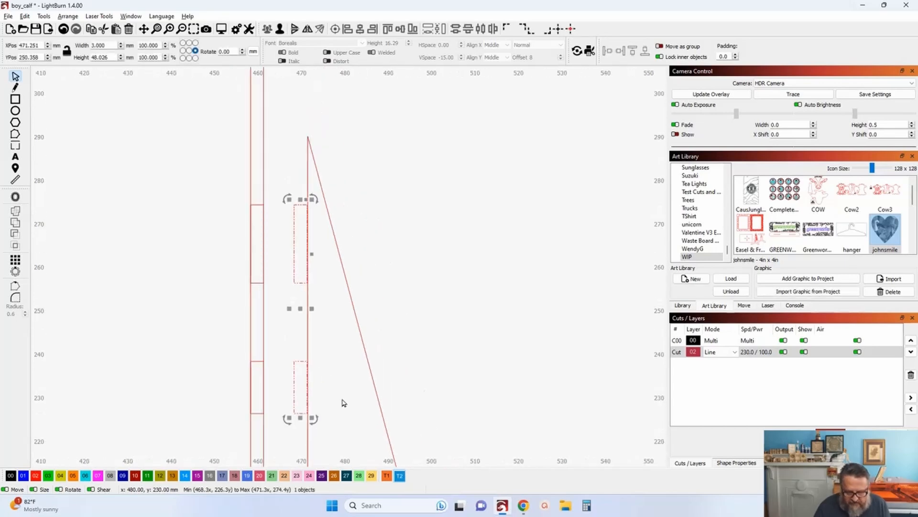
key(Right)
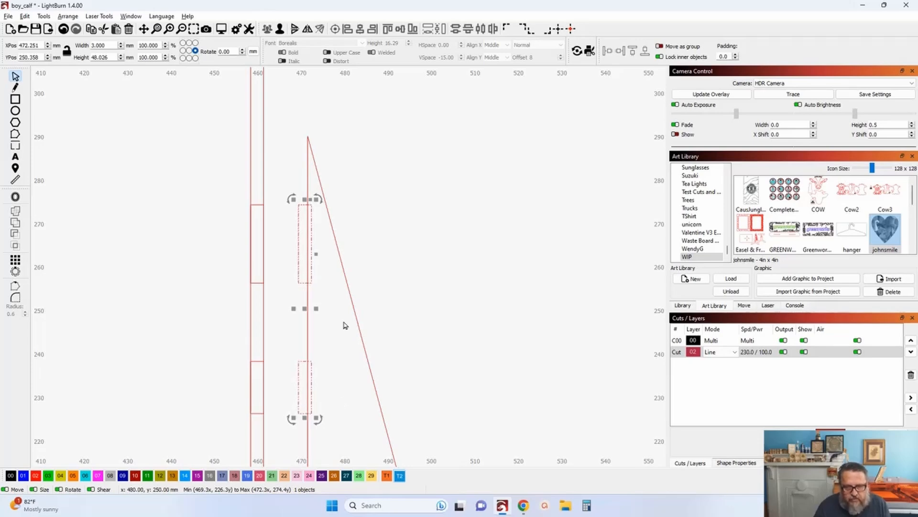
- Merge the tab group and the support leg into one outline with a Boolean union
scroll(302, 297, down, 1)
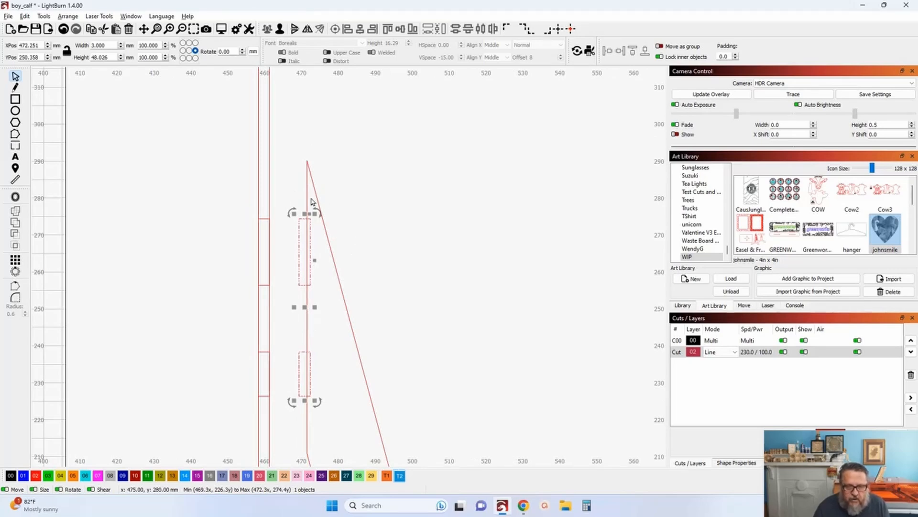
shift+click(307, 180)
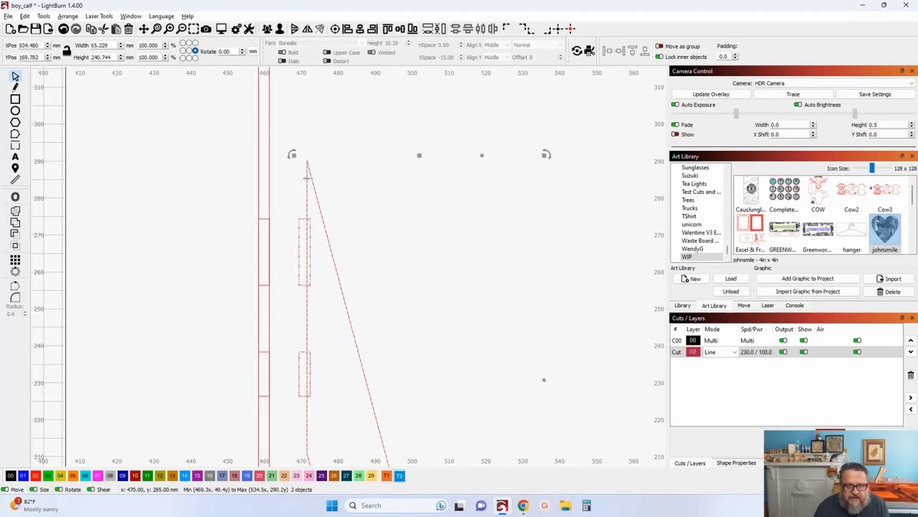
click(14, 223)
click(148, 227)
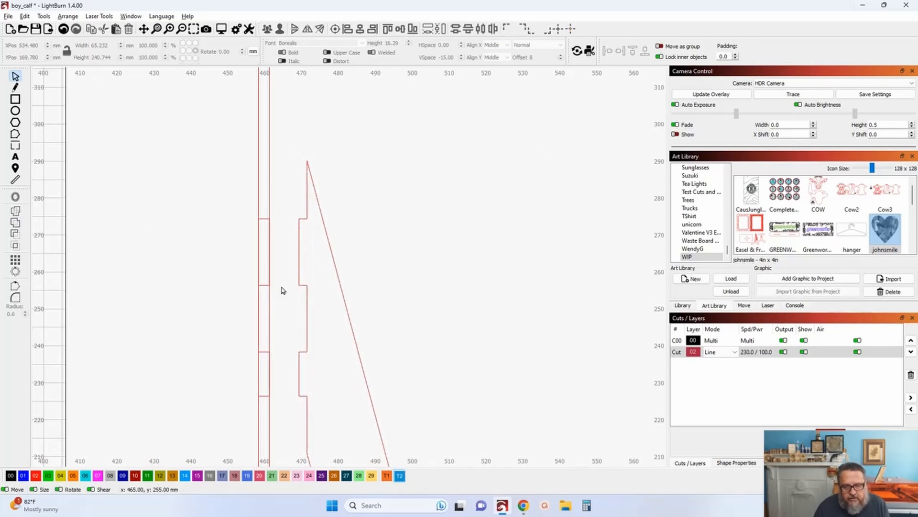
- Resize the support leg's tab heights with Resize Slots, using 3 mm as the new material thickness and a 1.050 mm tolerance
scroll(282, 290, down, 2)
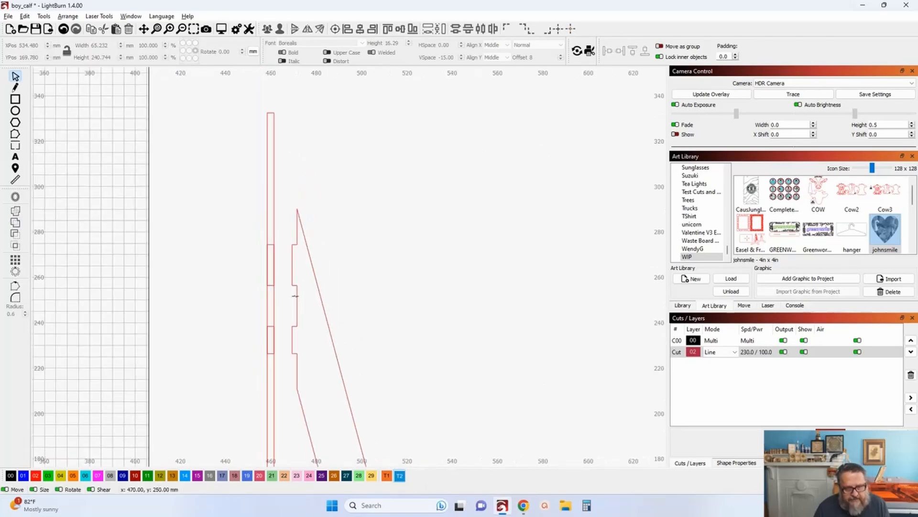
click(298, 304)
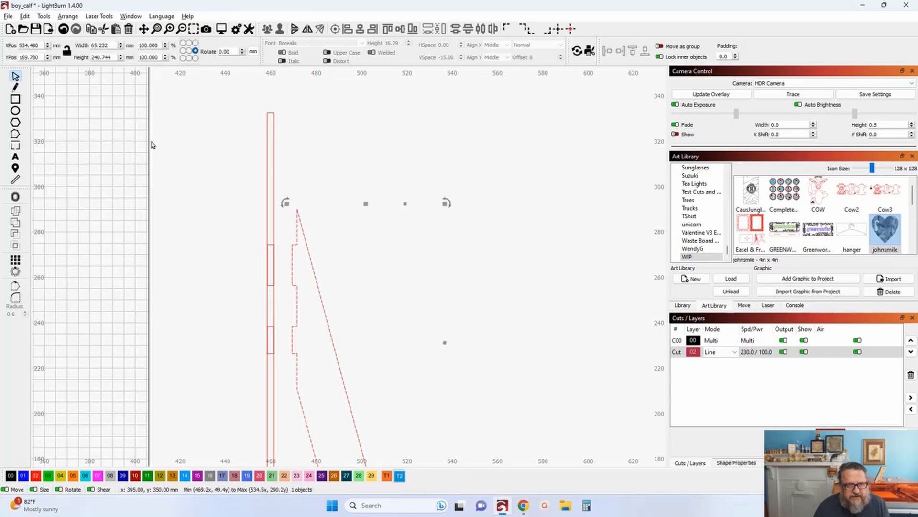
click(47, 16)
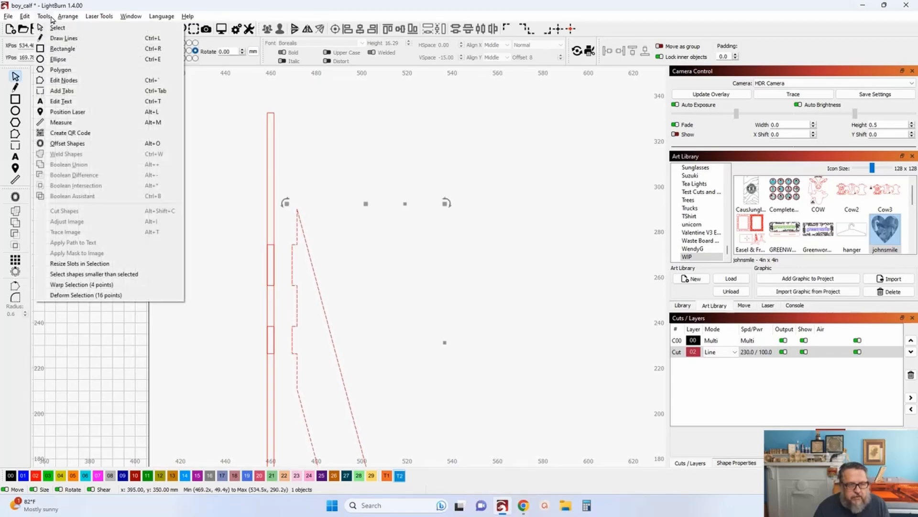
click(113, 264)
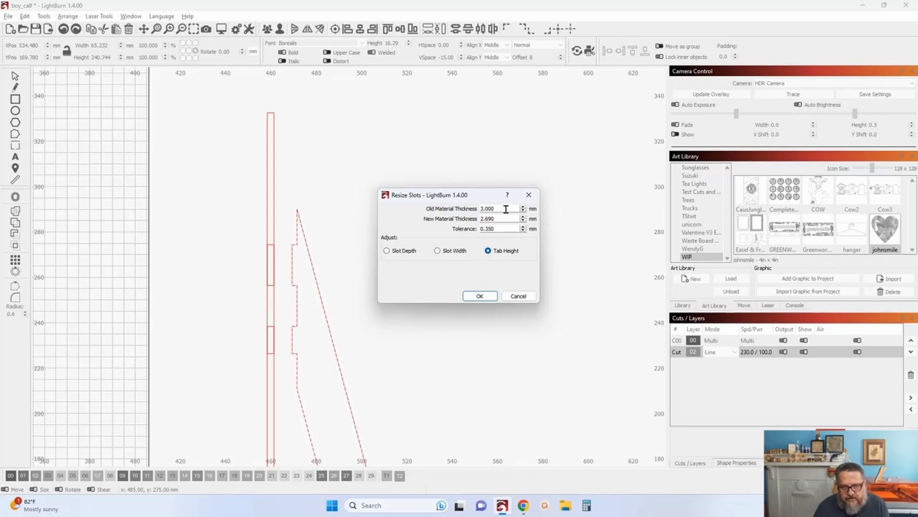
drag(500, 218, 416, 212)
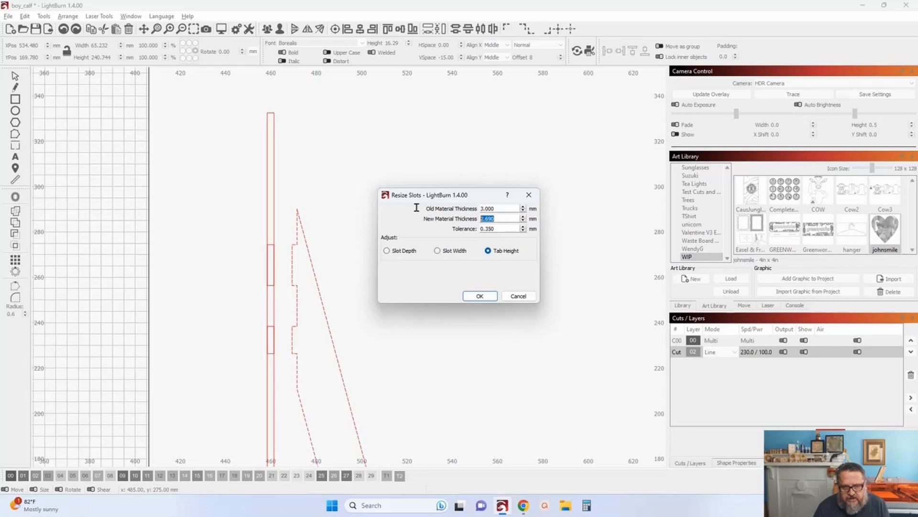
text(3.00)
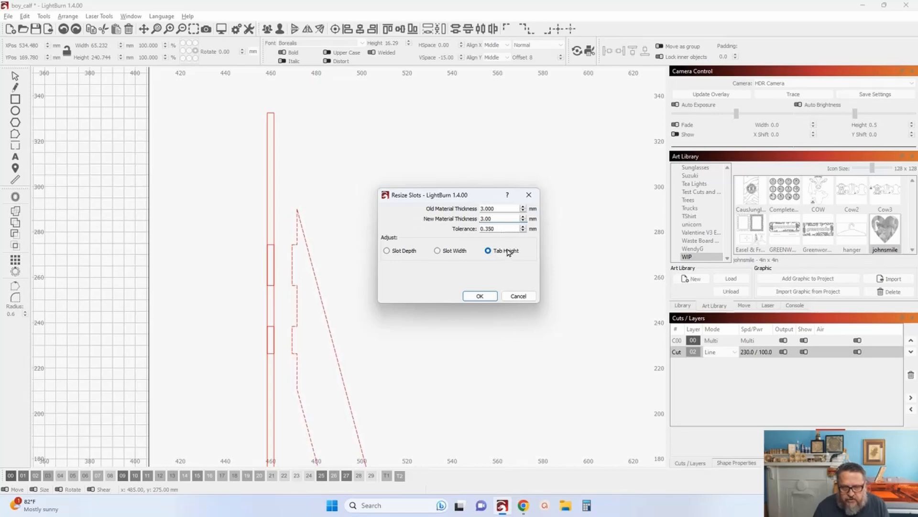
click(523, 227)
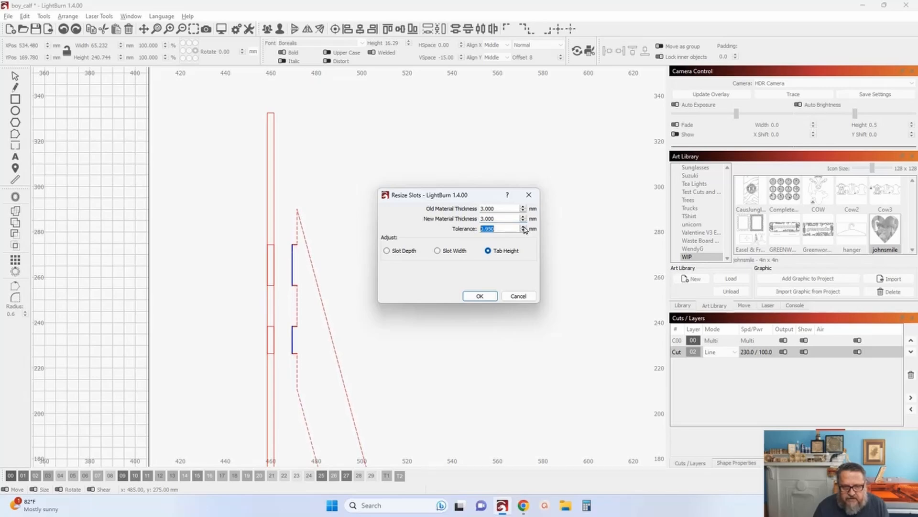
click(523, 227)
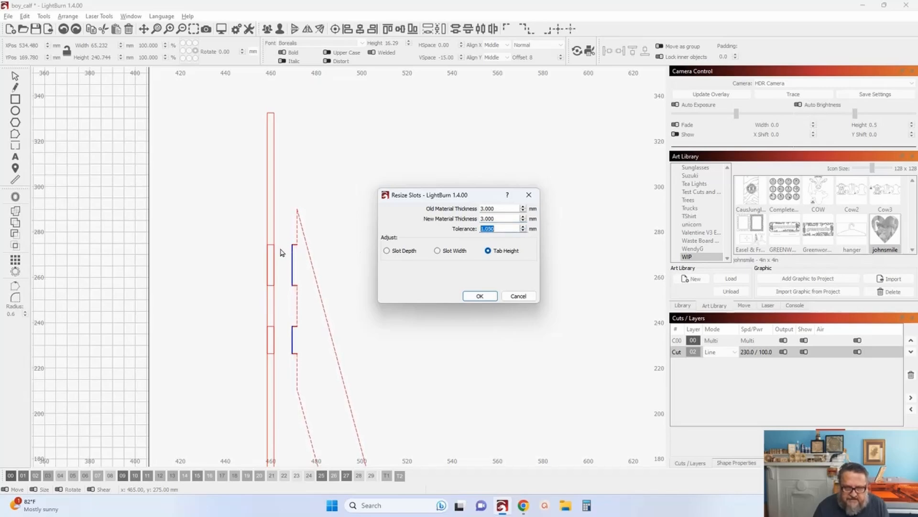
click(476, 297)
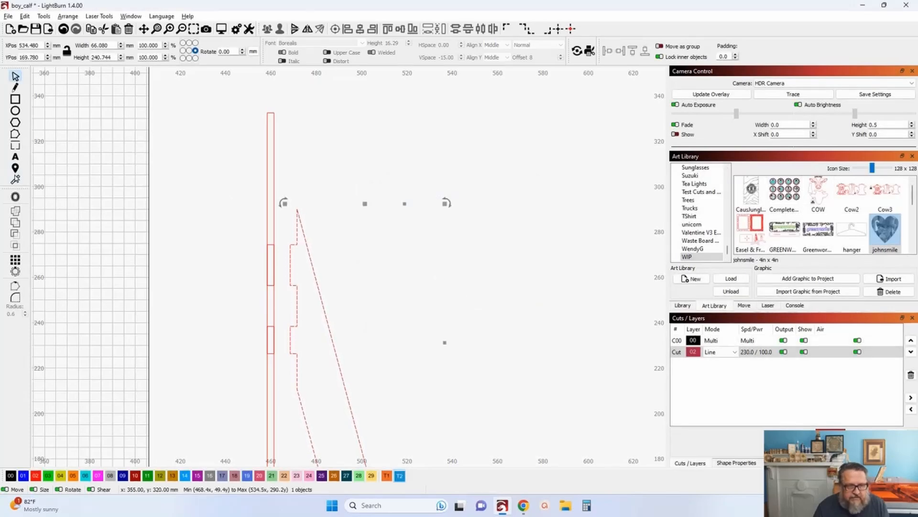
- Measure the projecting edge of the support leg's upper tab and the vertical edge above it
click(15, 180)
scroll(215, 179, up, 4)
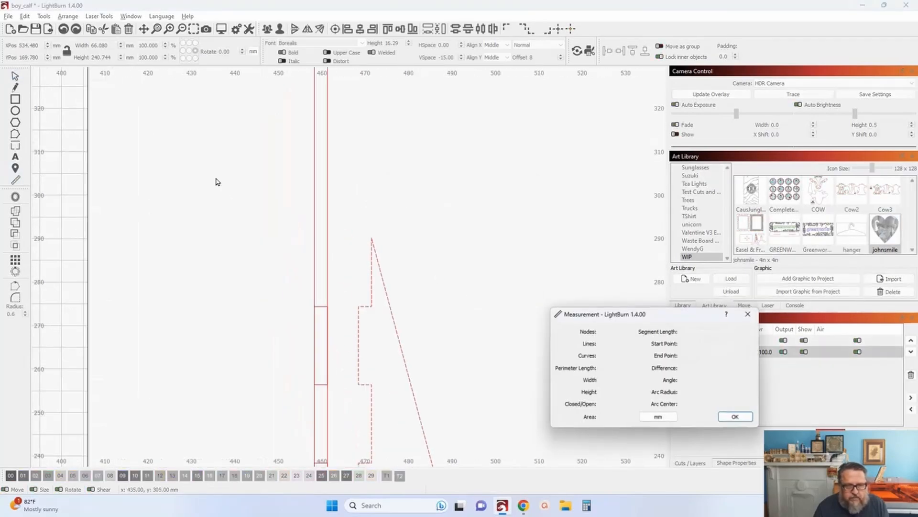
click(456, 388)
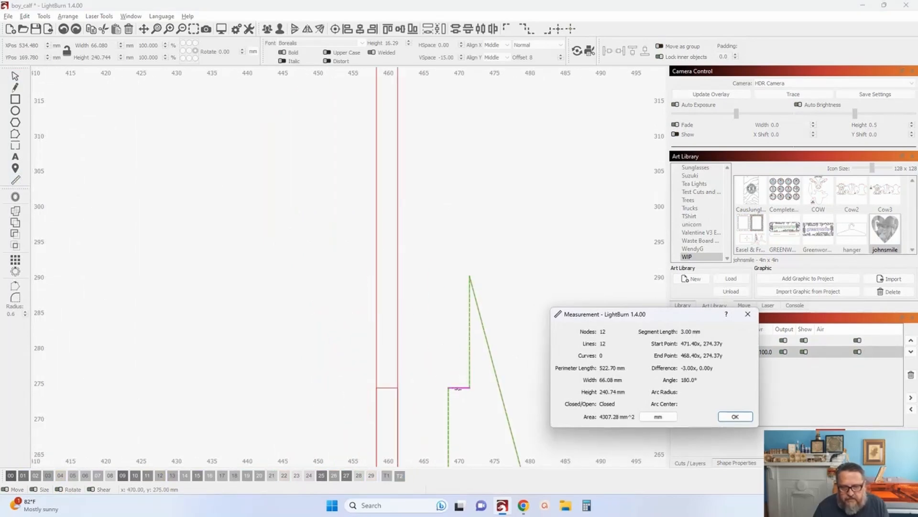
scroll(458, 390, down, 3)
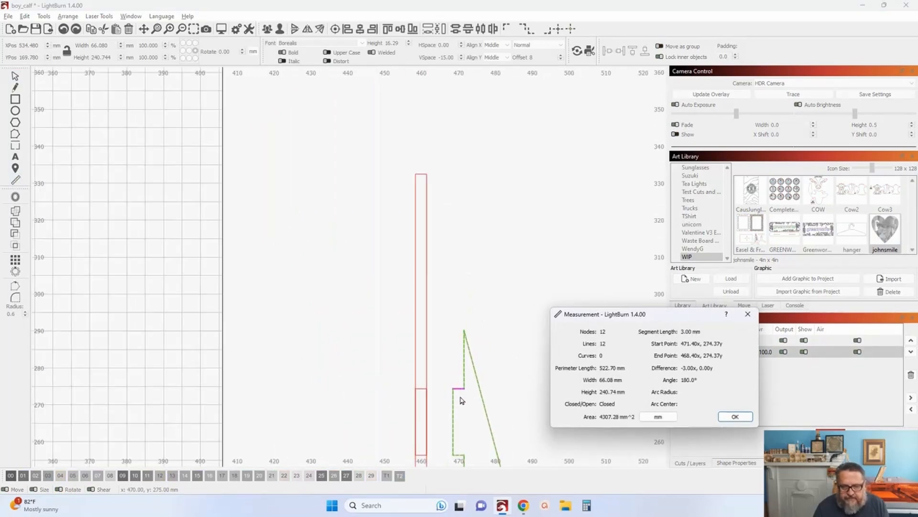
drag(550, 304, 415, 212)
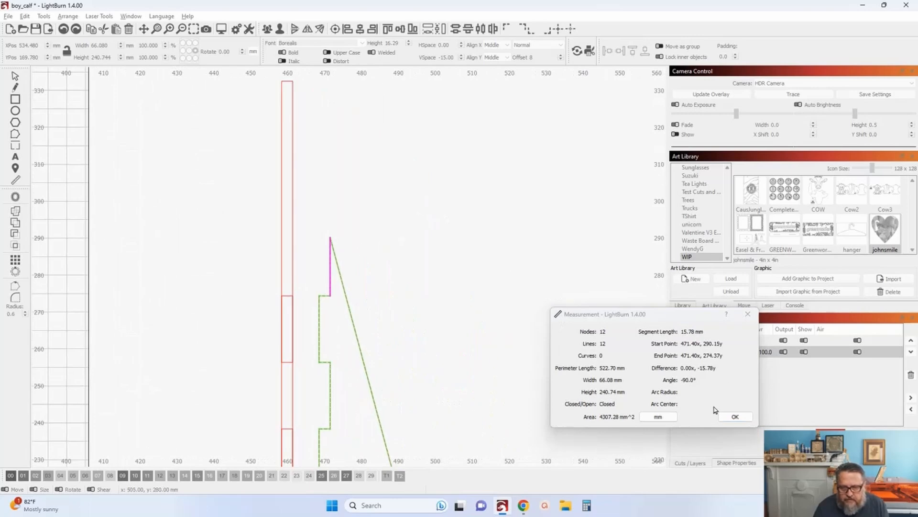
click(736, 417)
- Round the outer corners of both tabs on the support leg with a 0.5 mm radius
scroll(406, 269, down, 1)
scroll(311, 249, up, 5)
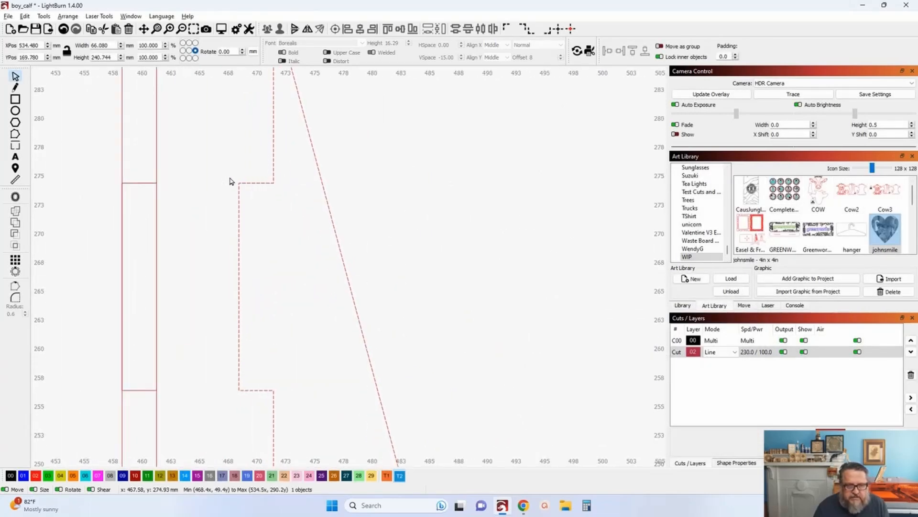
click(15, 297)
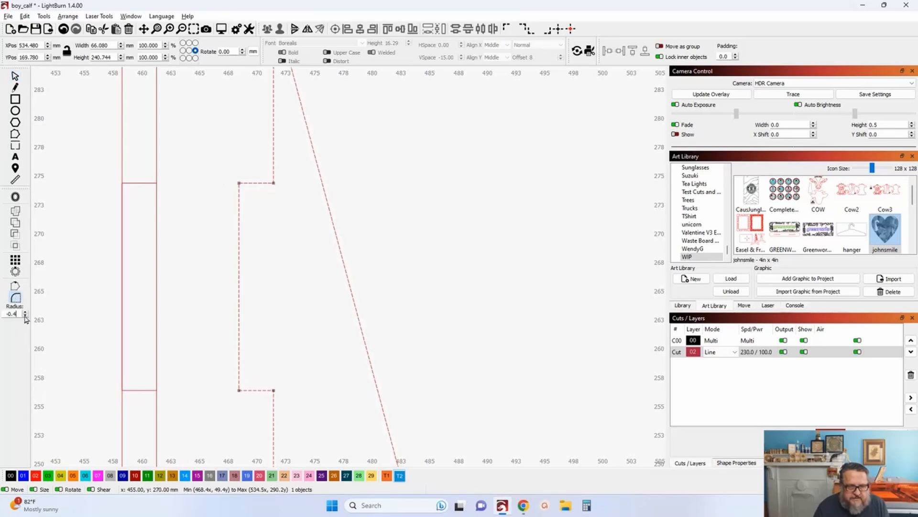
double_click(18, 312)
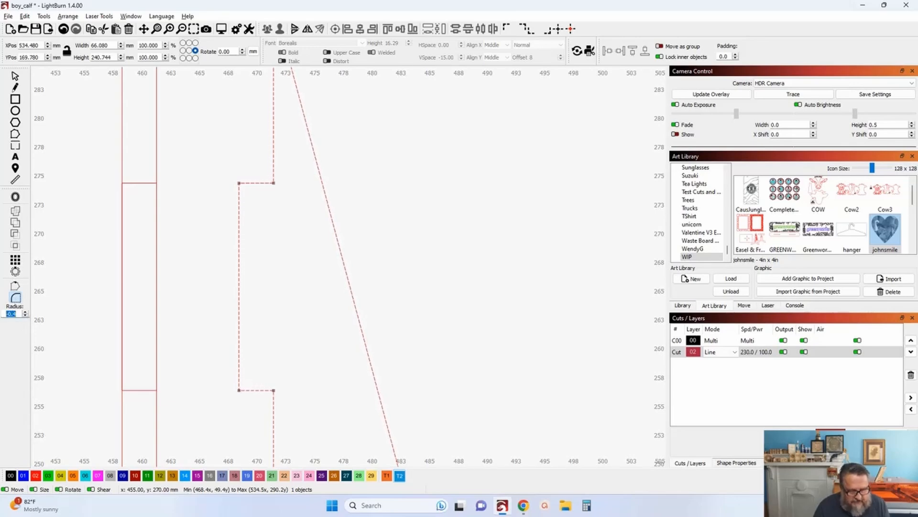
text(.5)
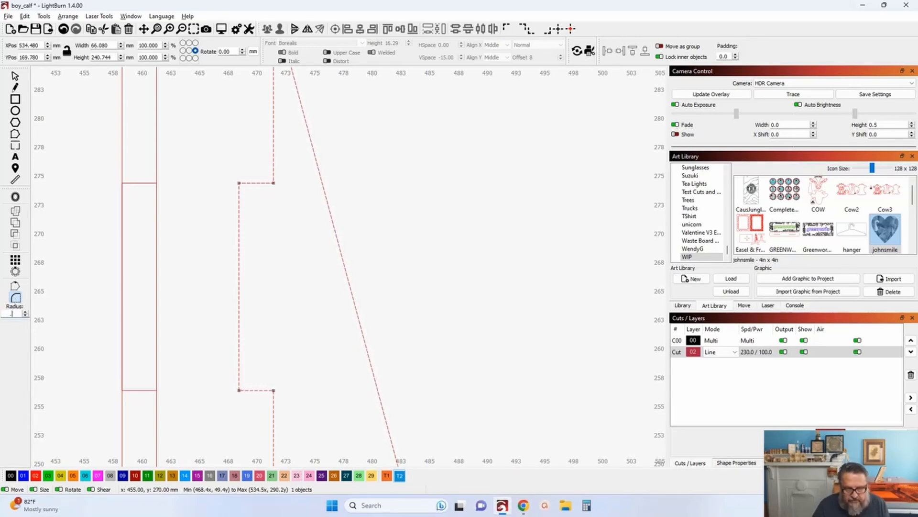
click(241, 183)
scroll(266, 317, down, 3)
click(265, 385)
drag(316, 396, 272, 188)
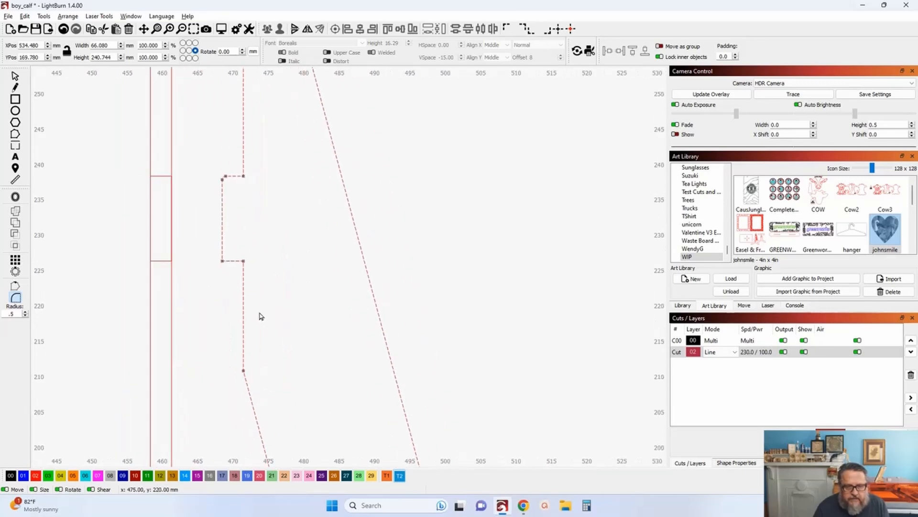
click(222, 261)
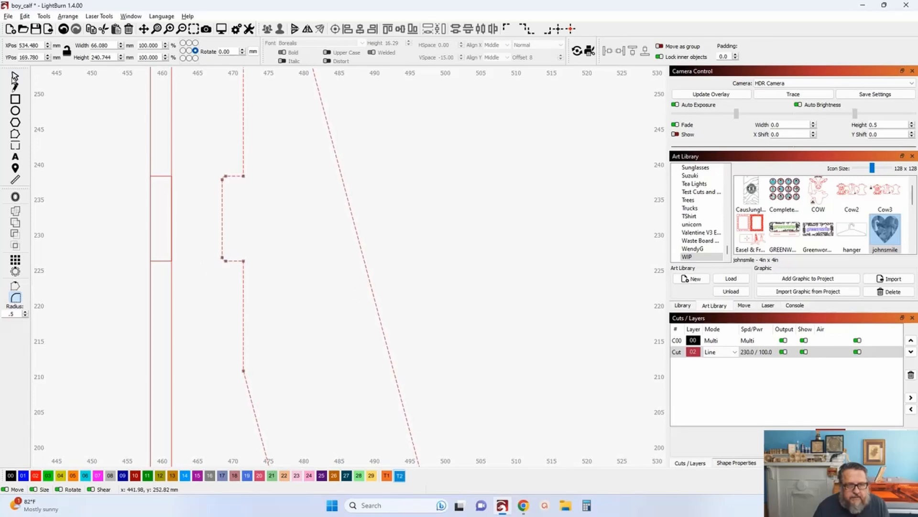
click(14, 77)
- Inspect the rounded tabs and the complete outline of the support leg
drag(217, 251, 248, 369)
drag(267, 209, 266, 301)
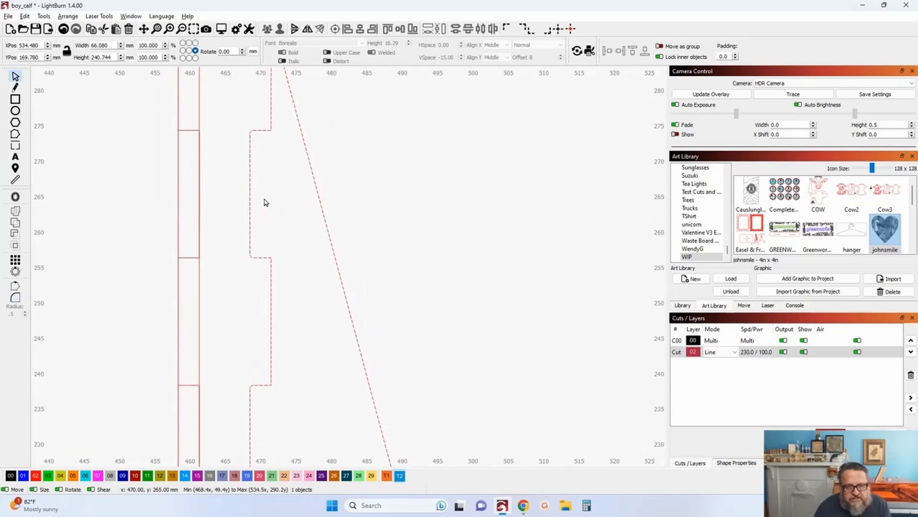
scroll(263, 205, down, 1)
scroll(287, 168, down, 4)
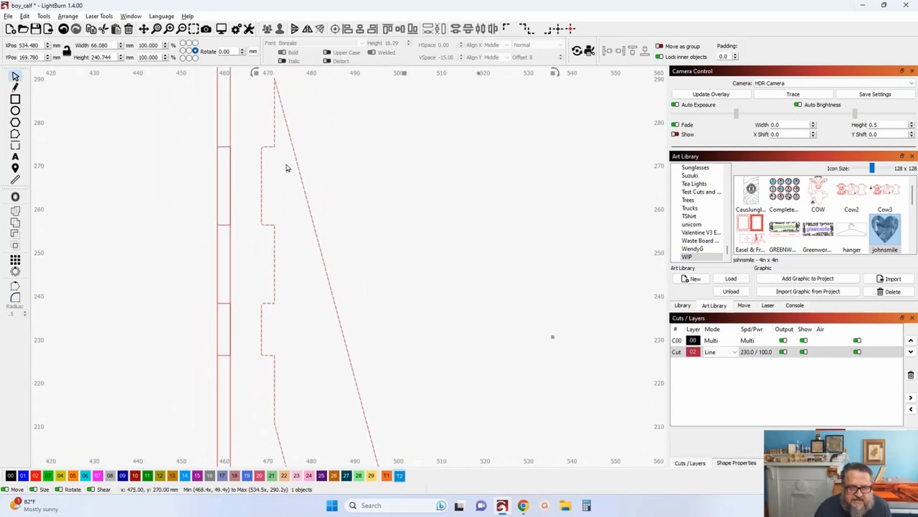
scroll(344, 180, down, 2)
scroll(344, 188, down, 2)
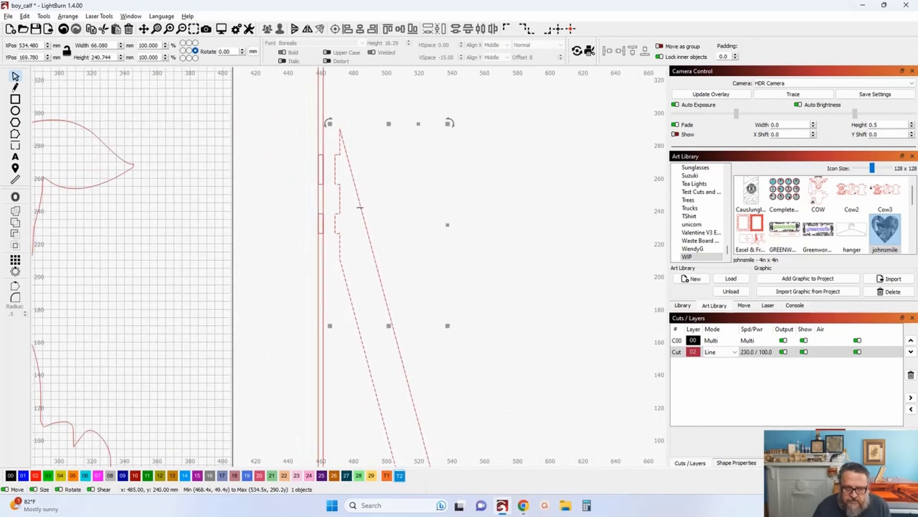
scroll(349, 237, down, 1)
drag(370, 202, 372, 152)
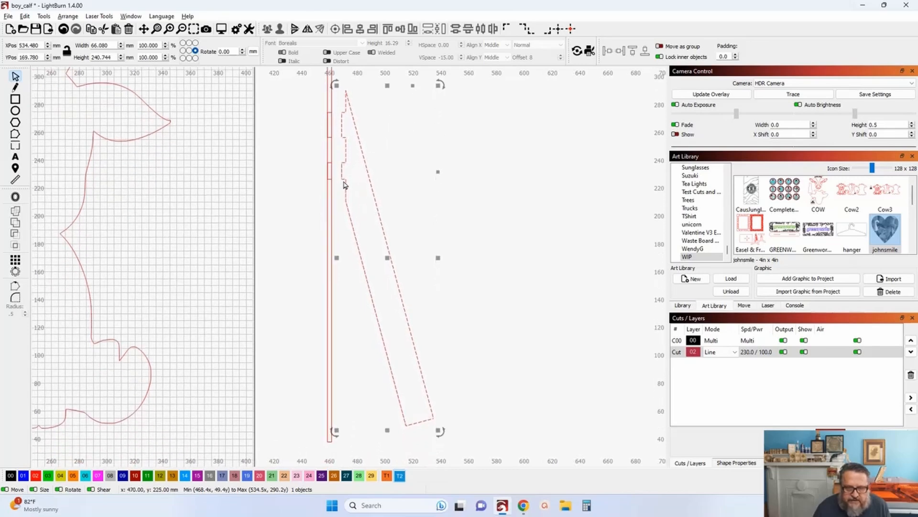
drag(348, 180, 366, 247)
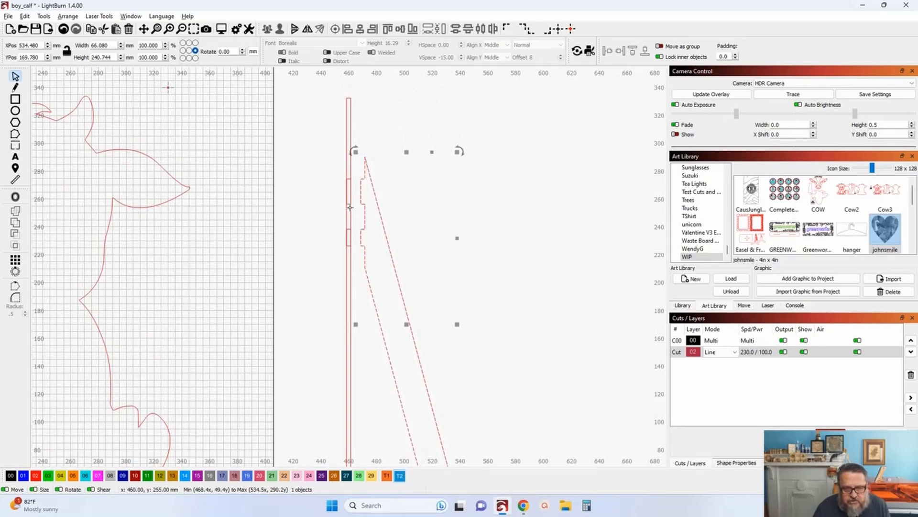
- Group the tall vertical strip with the two slot rectangles inside it
drag(279, 225, 369, 219)
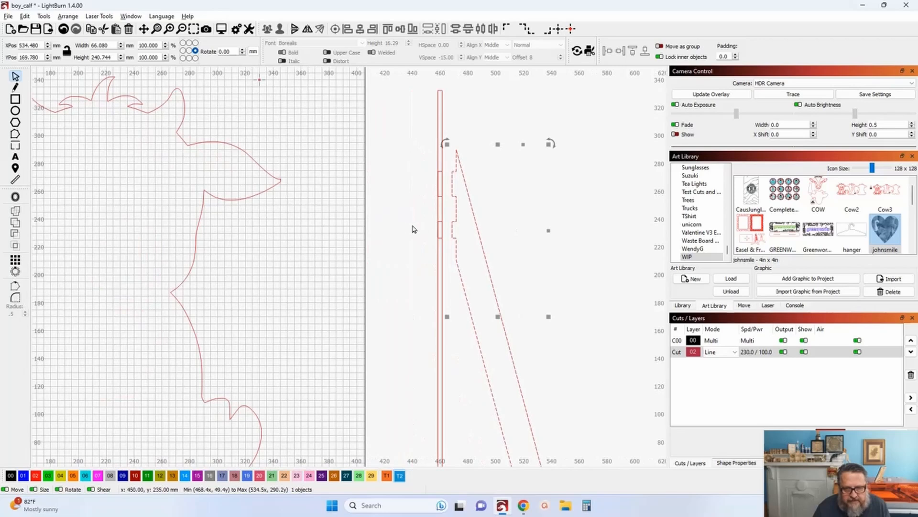
click(446, 248)
drag(425, 233, 402, 158)
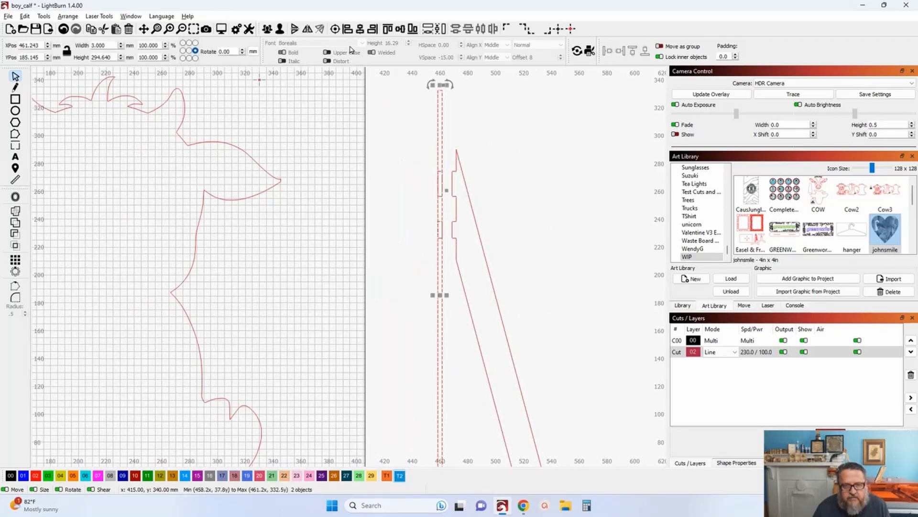
click(267, 30)
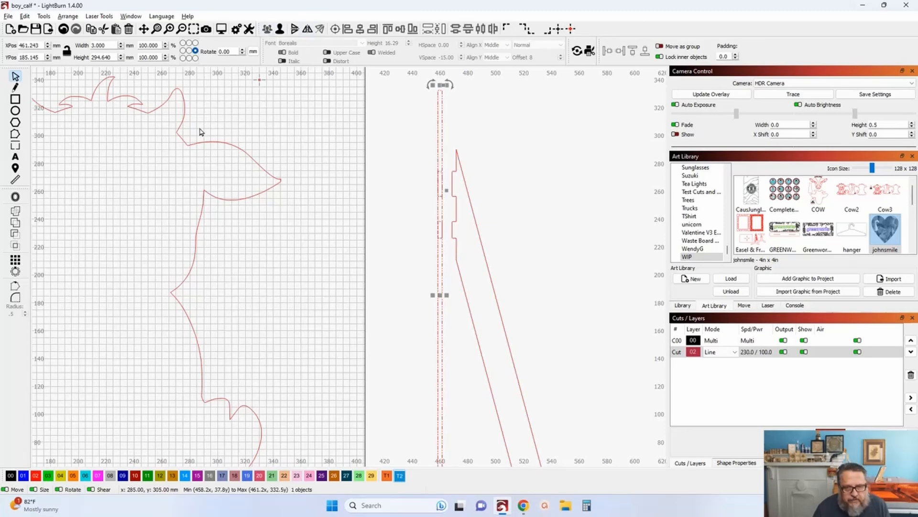
- Align the grouped strip and slots to the centre of the calf outline, both horizontally and vertically
shift+click(184, 140)
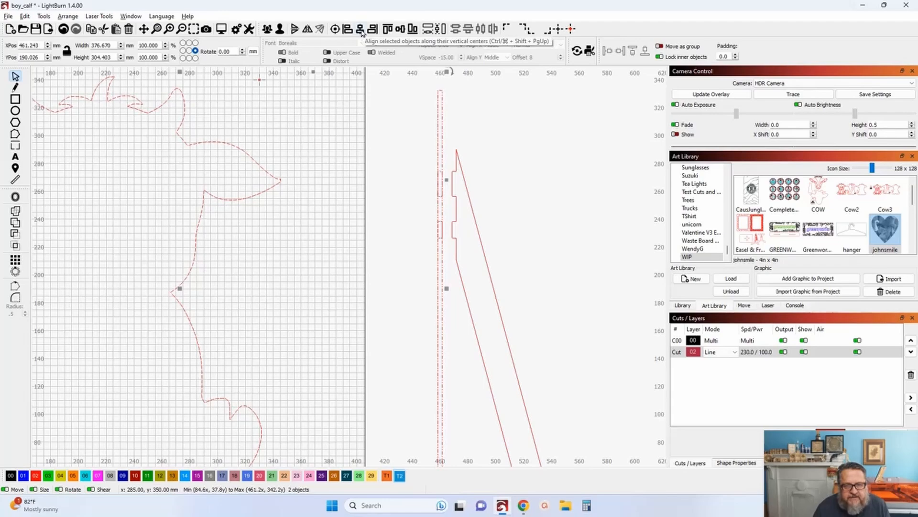
click(335, 30)
drag(164, 153, 363, 67)
drag(335, 301, 269, 390)
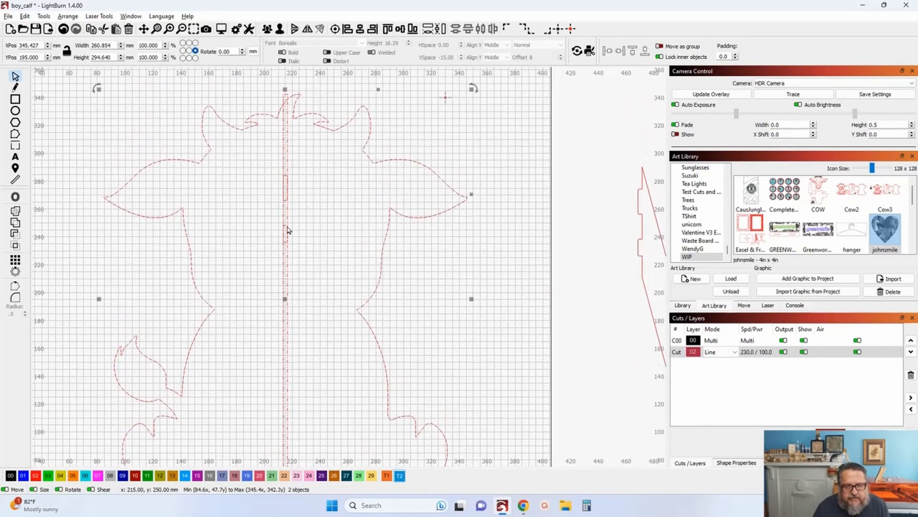
click(329, 171)
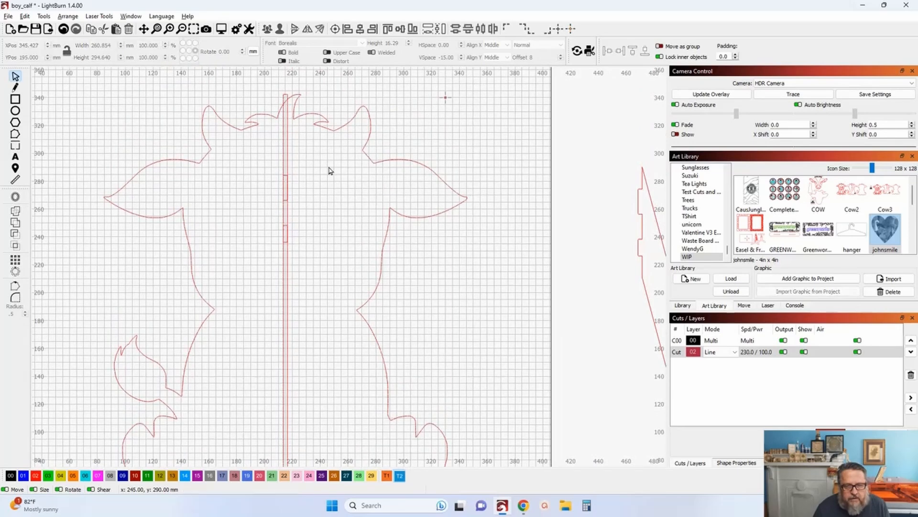
- Ungroup the centred strip and slots, and delete only the tall vertical strip
click(290, 193)
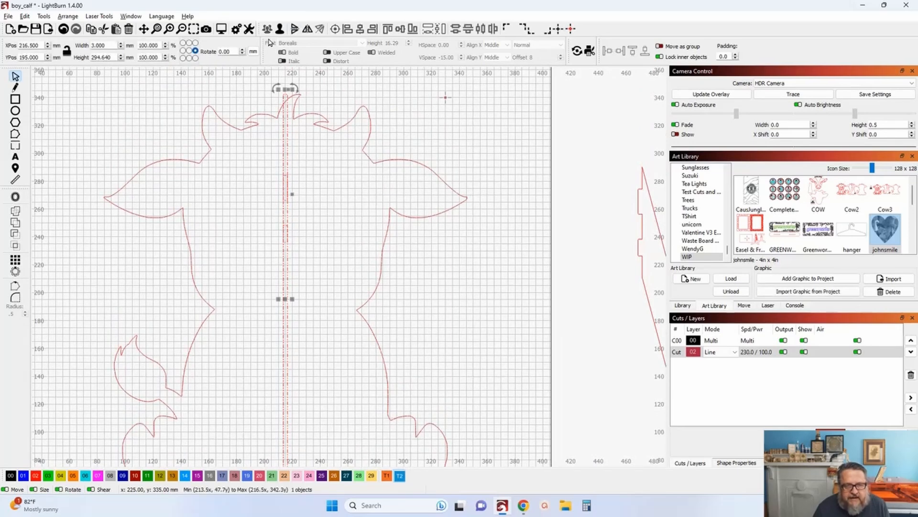
click(316, 162)
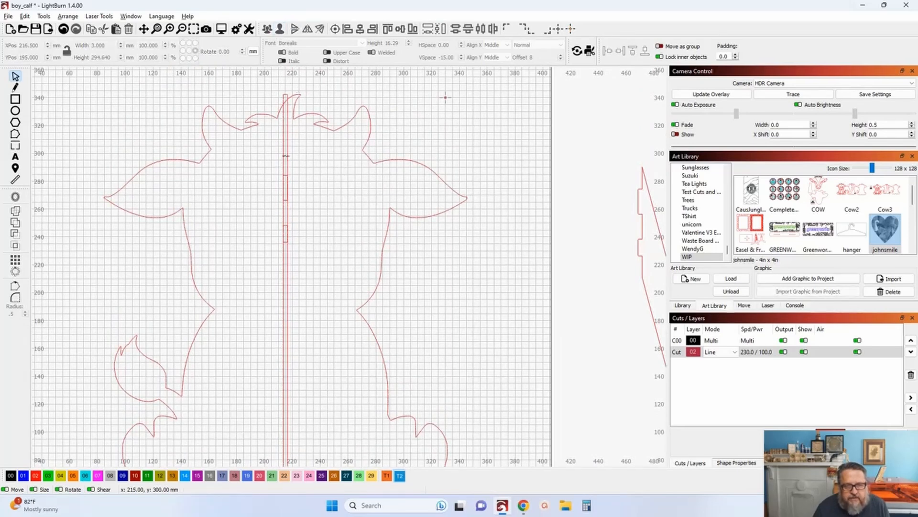
click(290, 158)
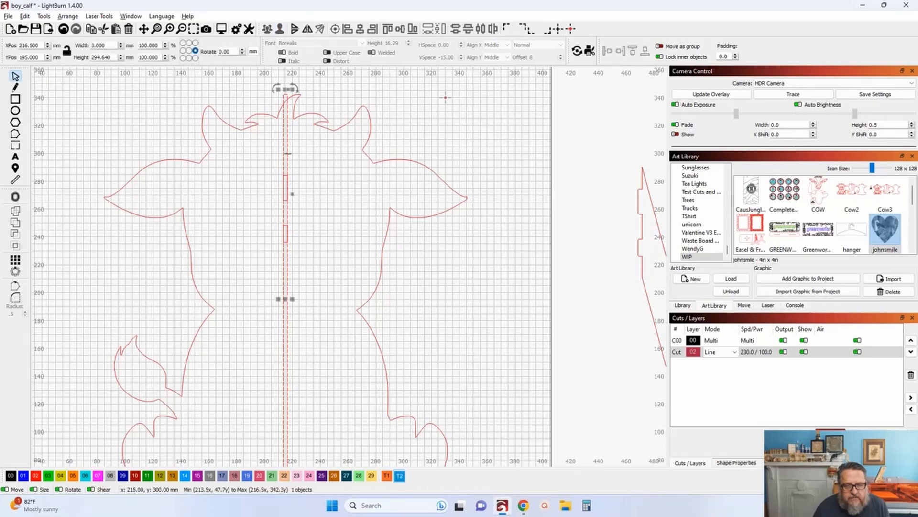
key(Delete)
- Group the calf outline together with the two slot rectangles inside it
drag(328, 239, 255, 186)
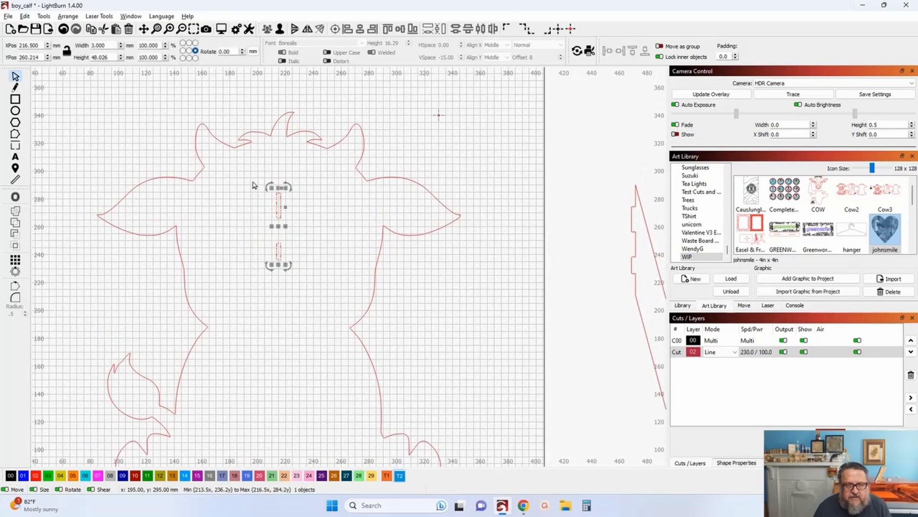
shift+click(261, 132)
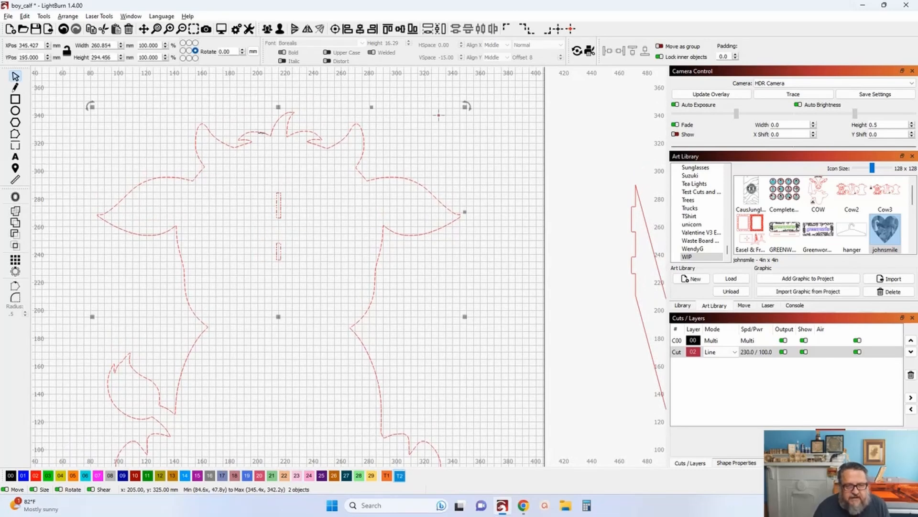
click(268, 30)
click(318, 91)
- Draw a tall rectangle between the calf and the support leg, about 20 by 340 mm, and resize it to 3 mm wide and 11.6 in high
scroll(363, 245, down, 3)
scroll(327, 287, down, 2)
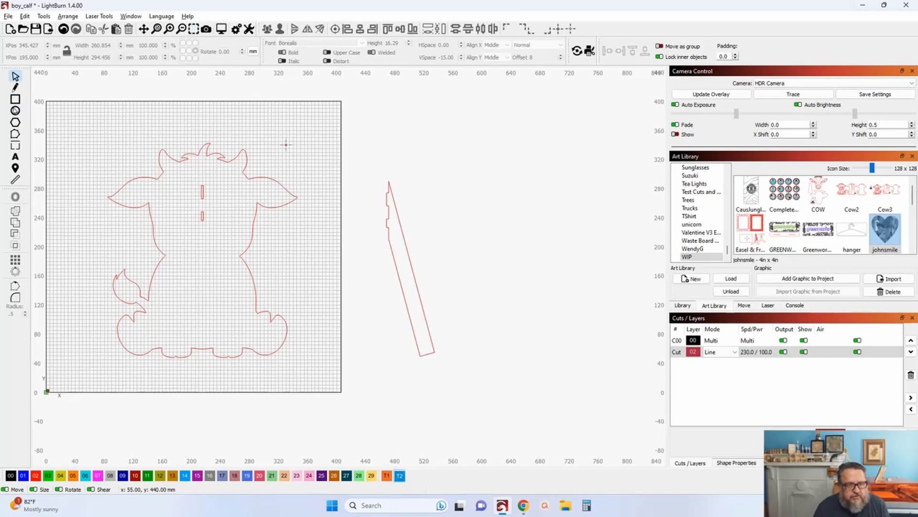
click(16, 99)
drag(356, 116, 370, 362)
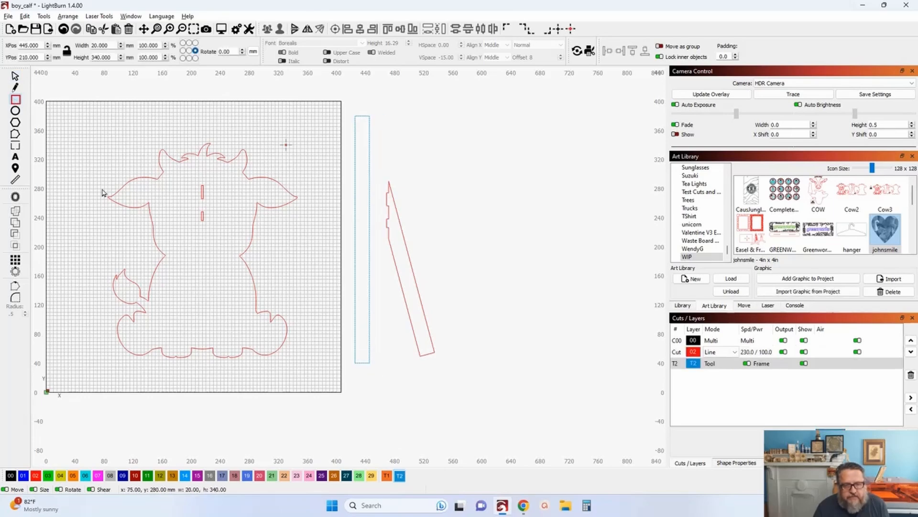
click(15, 76)
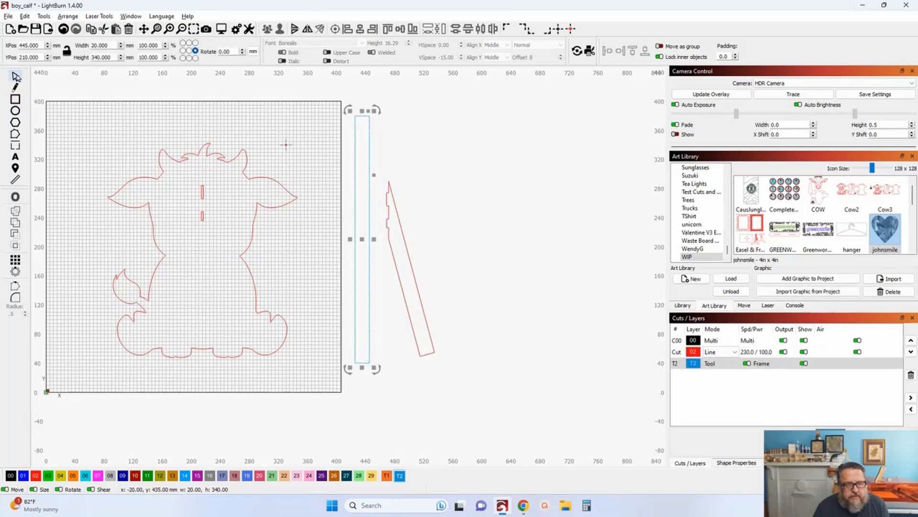
double_click(110, 45)
text(3)
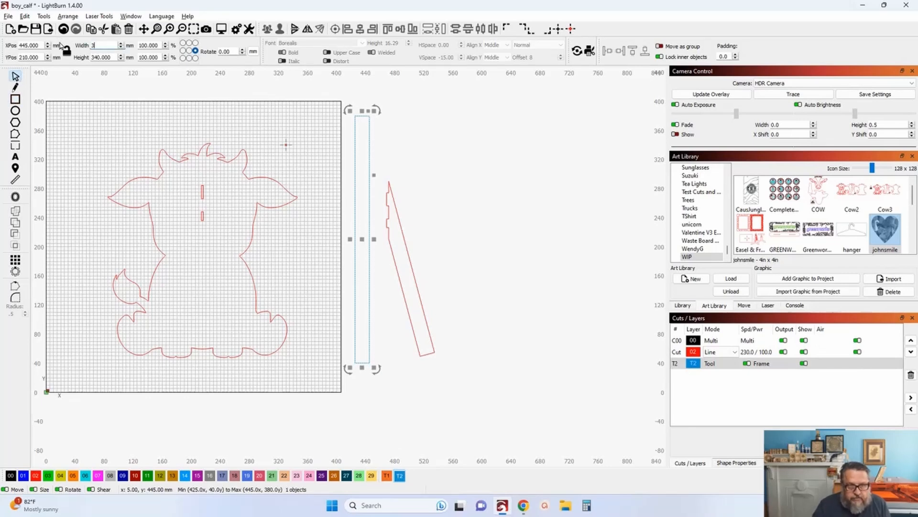
key(Tab)
text(11.6in)
key(Return)
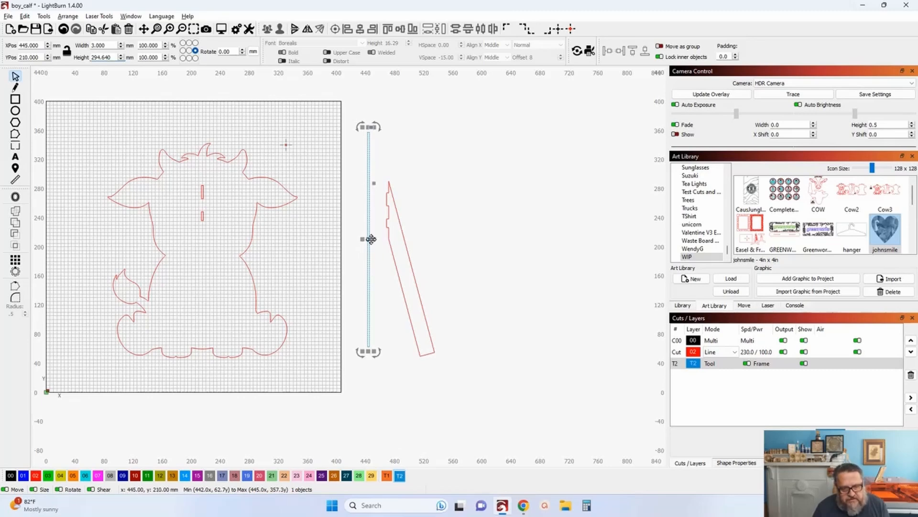
- Move the 3 mm strip over the tabs of the support leg, at about X 471.5 and Y 185 mm, extending below the leg's foot
scroll(372, 239, up, 2)
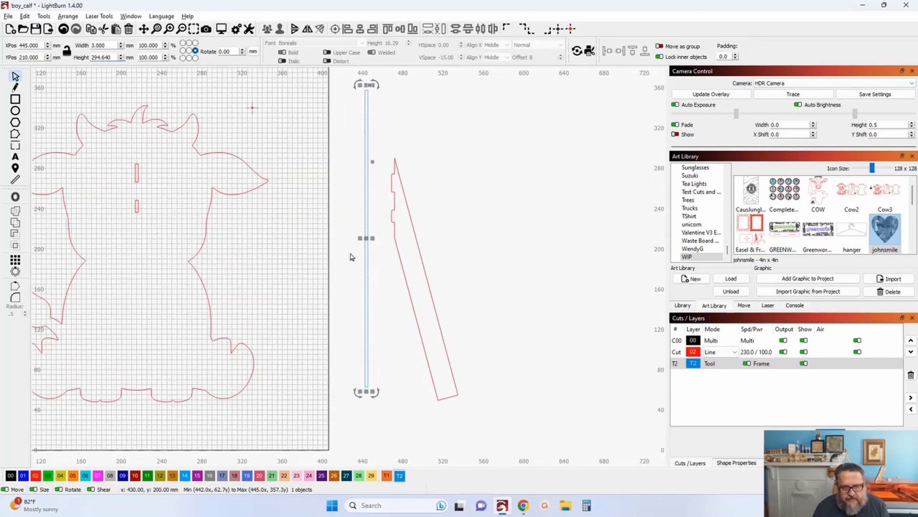
drag(365, 241, 393, 259)
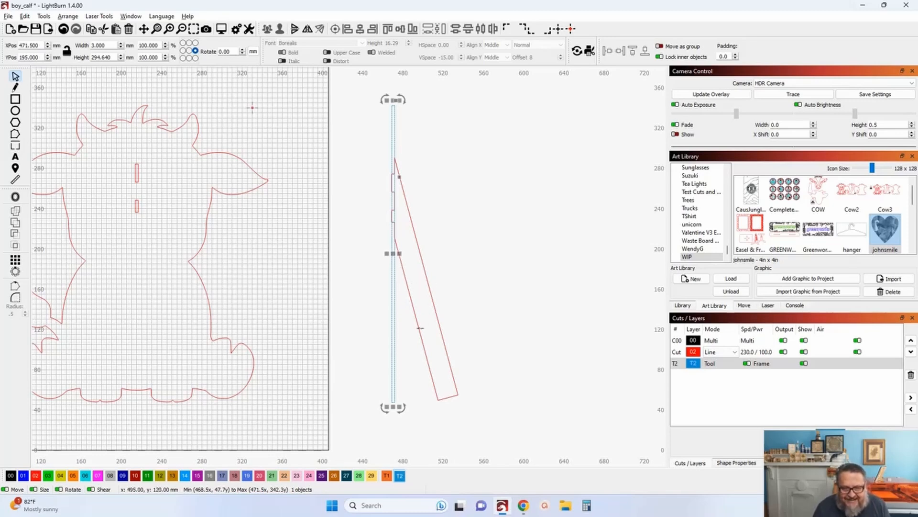
drag(393, 253, 395, 268)
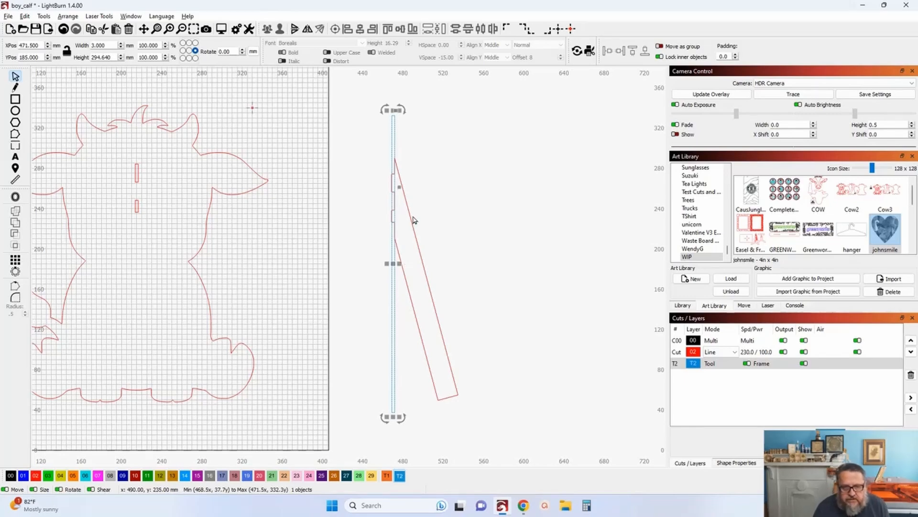
click(452, 214)
- Measure the support leg's long straight edge and the short edge of its foot
drag(476, 294, 334, 276)
scroll(294, 380, up, 4)
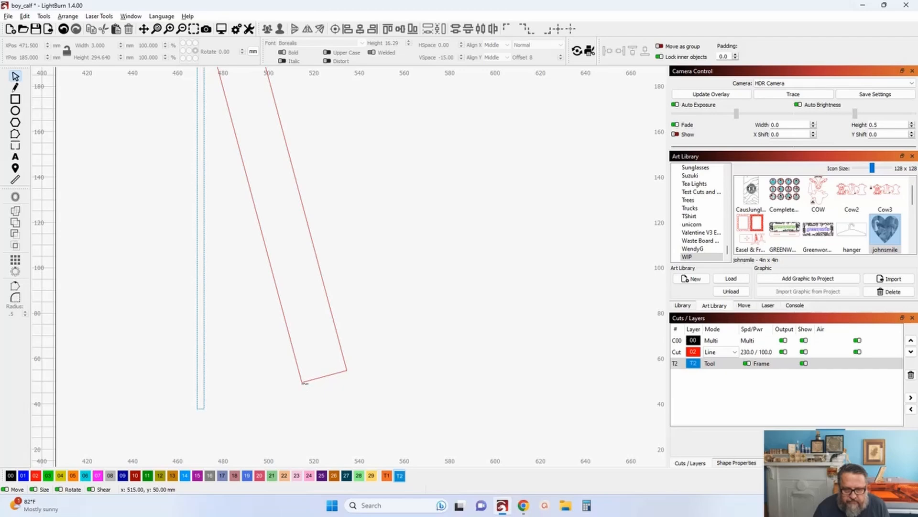
click(304, 382)
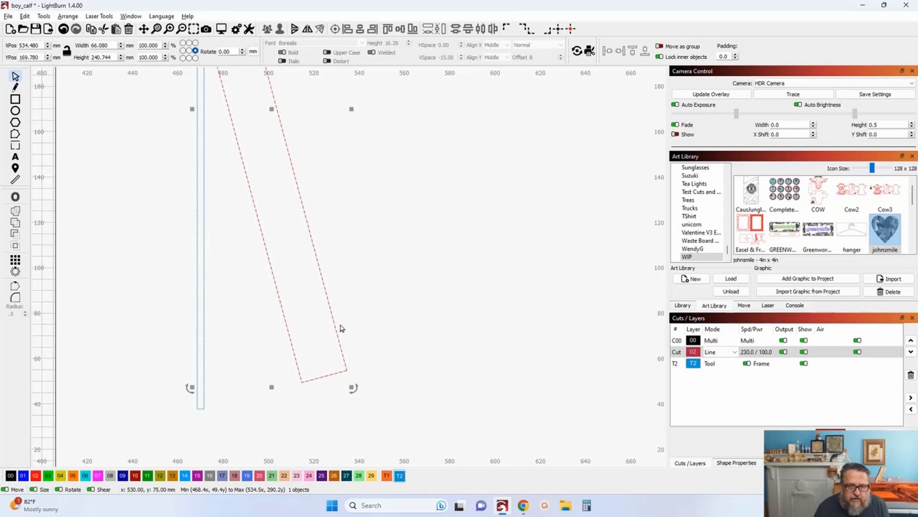
scroll(334, 404, down, 4)
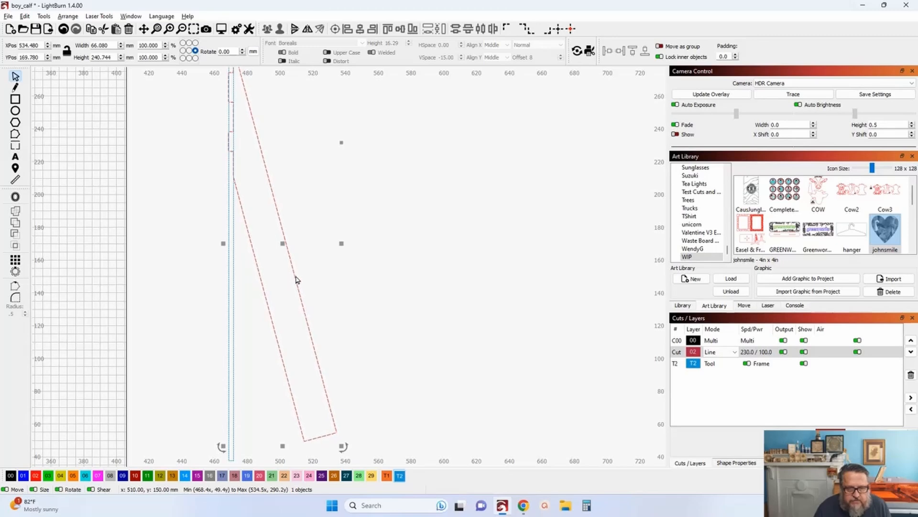
click(15, 179)
mouse_move(271, 301)
mouse_move(300, 290)
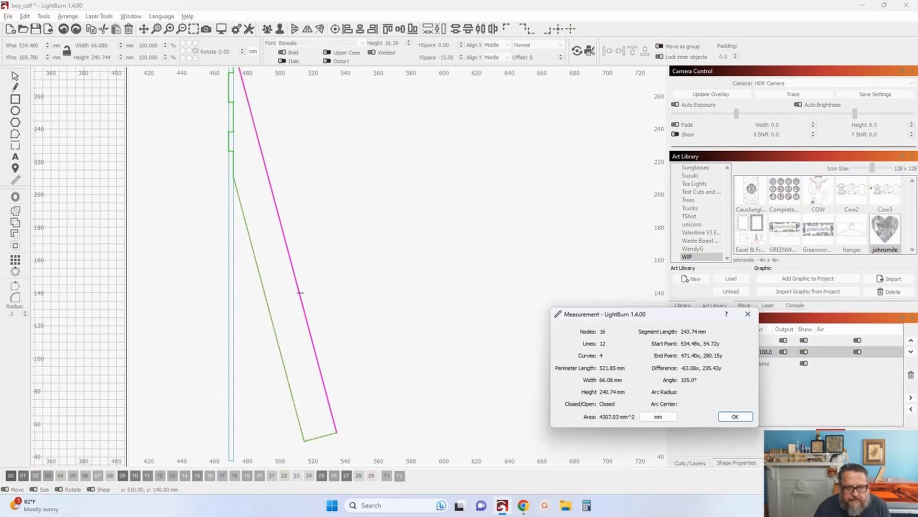
mouse_move(313, 438)
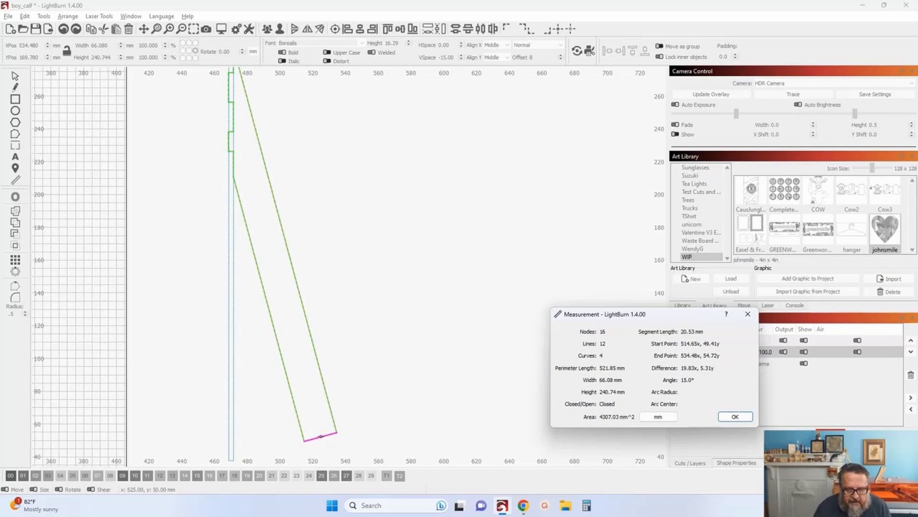
click(735, 416)
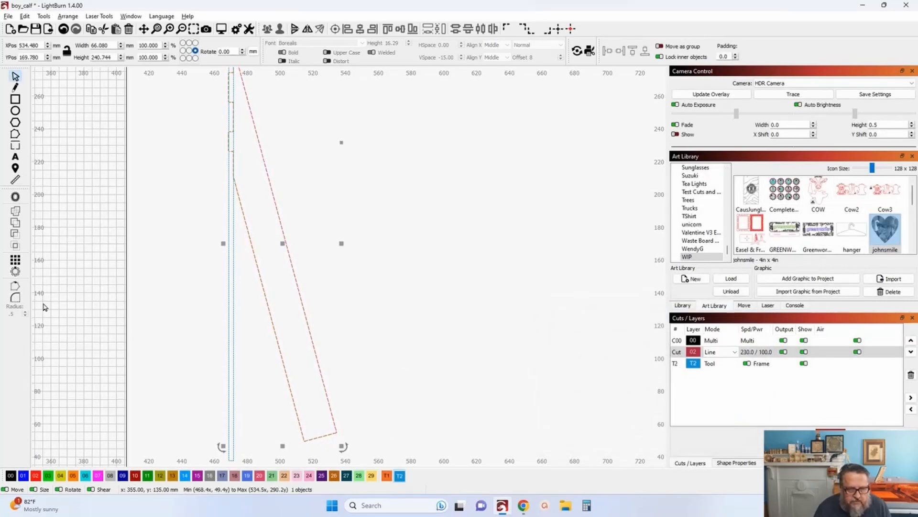
click(15, 298)
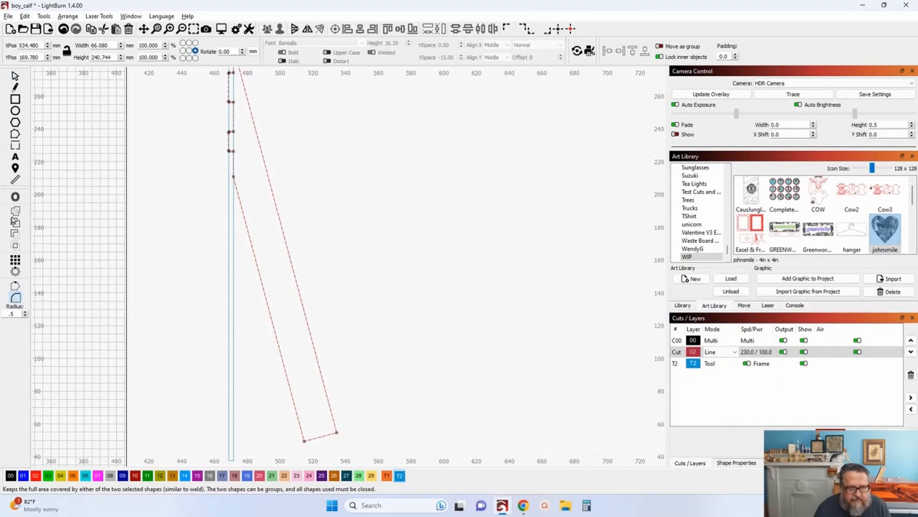
click(15, 182)
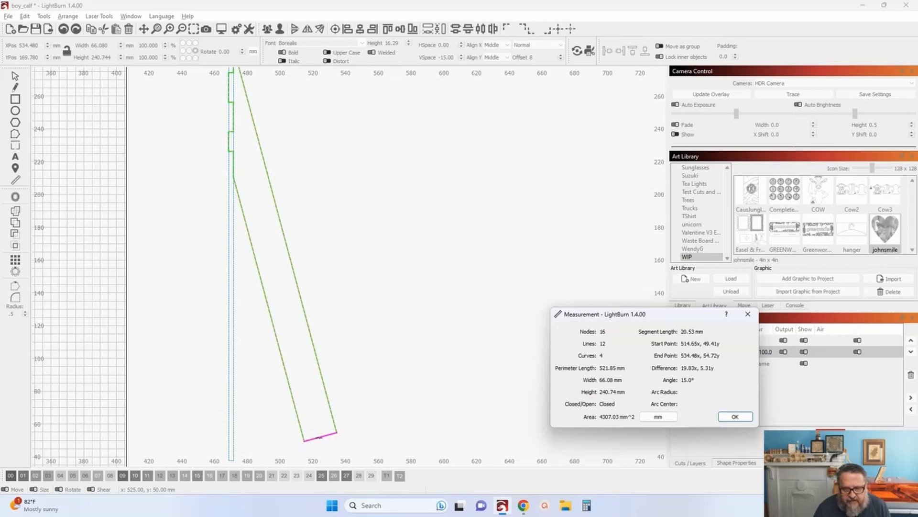
click(736, 416)
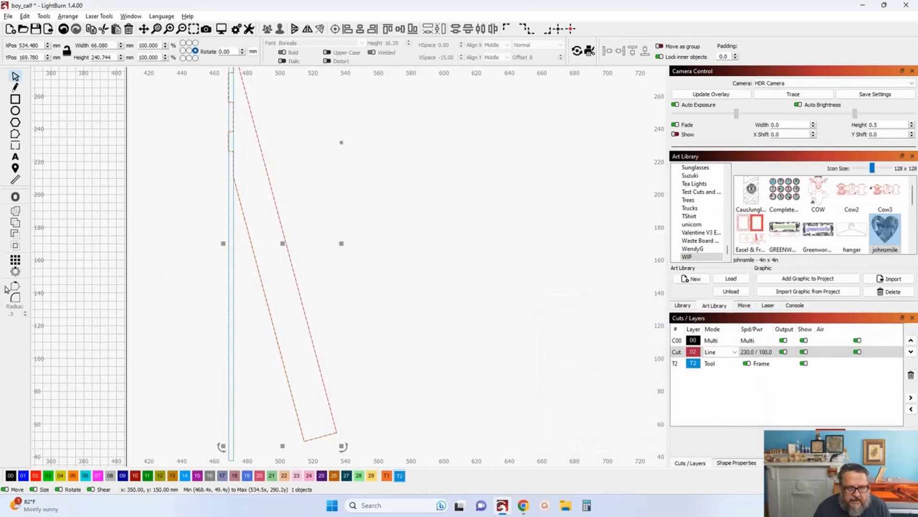
- Cut a concave notch into the inner corner of the leg's foot with a corner radius of -5
click(15, 297)
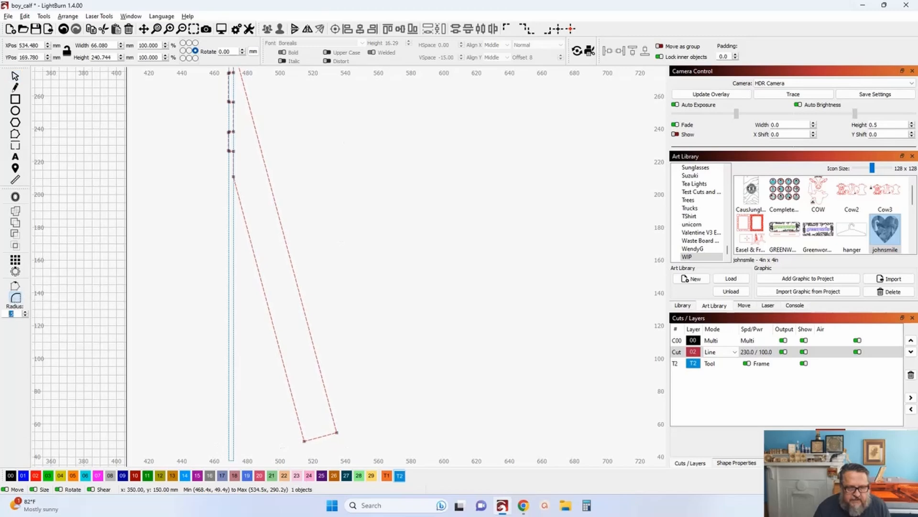
text(-)
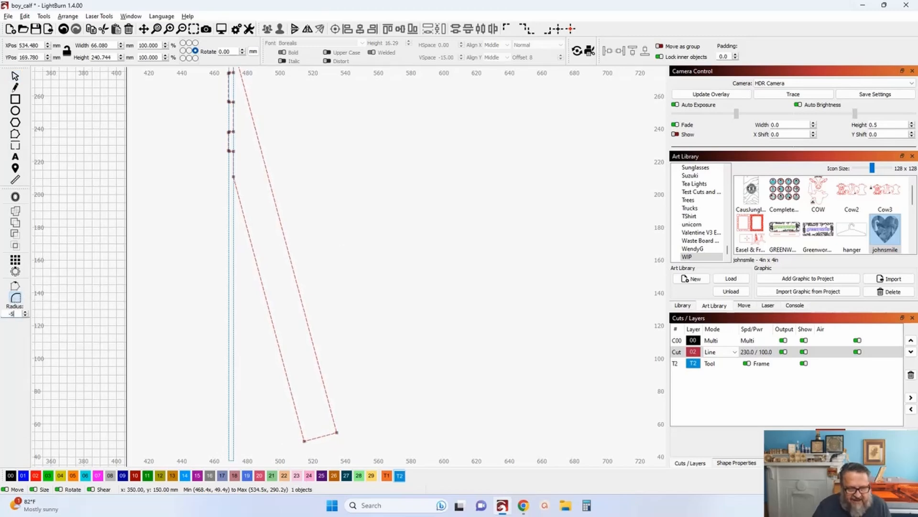
click(304, 442)
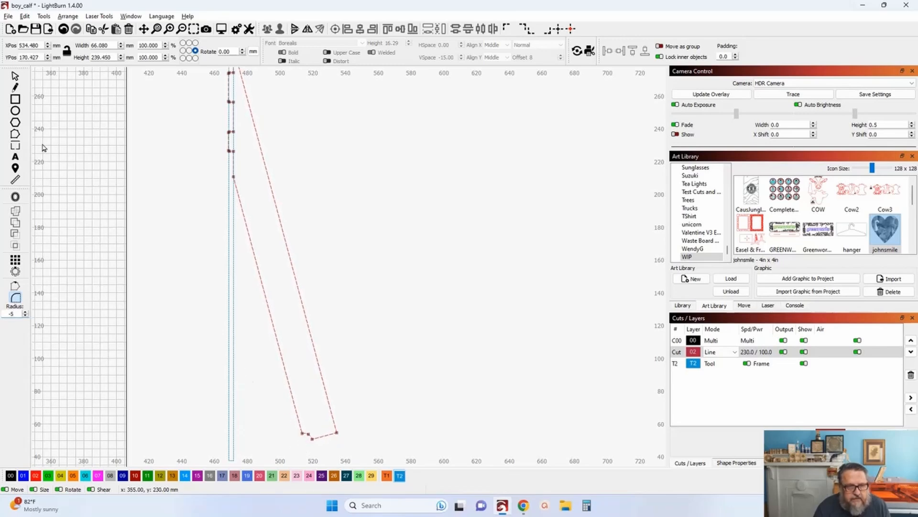
click(14, 76)
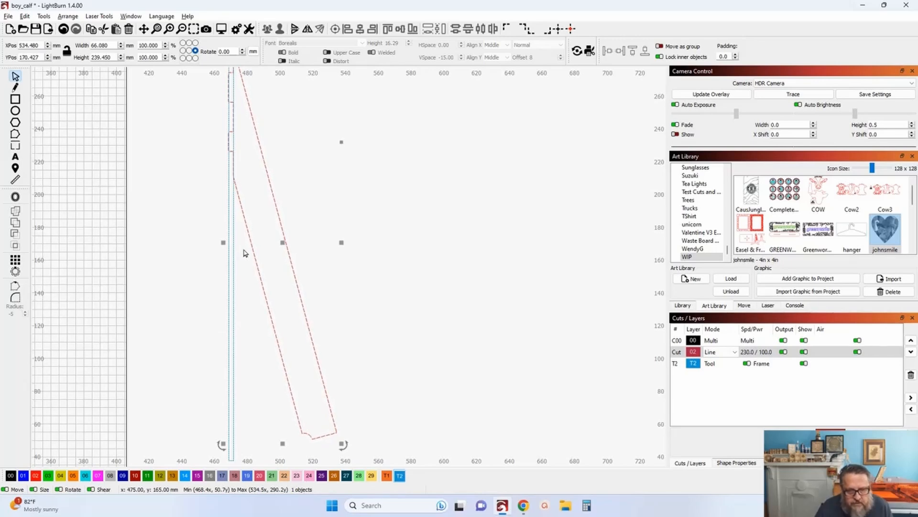
- Select the support leg together with the thin vertical strip
scroll(260, 287, down, 2)
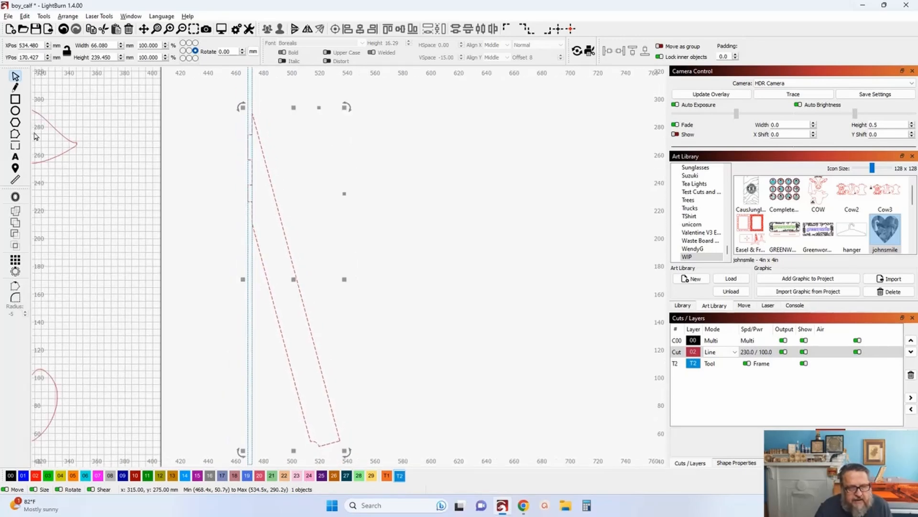
click(13, 134)
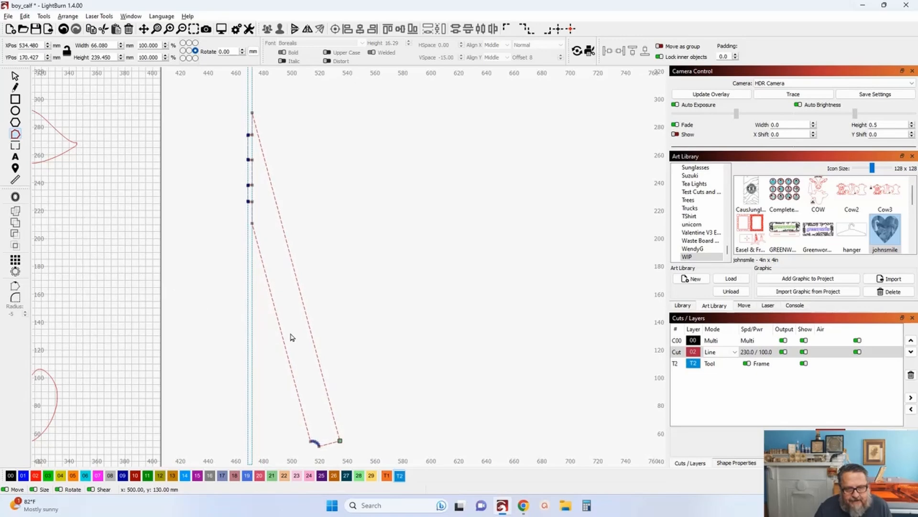
scroll(291, 337, down, 2)
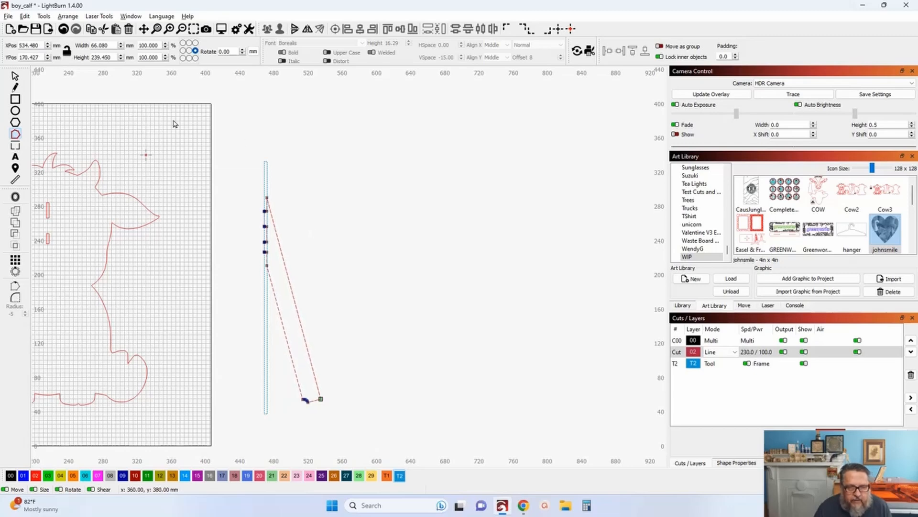
click(15, 77)
click(120, 120)
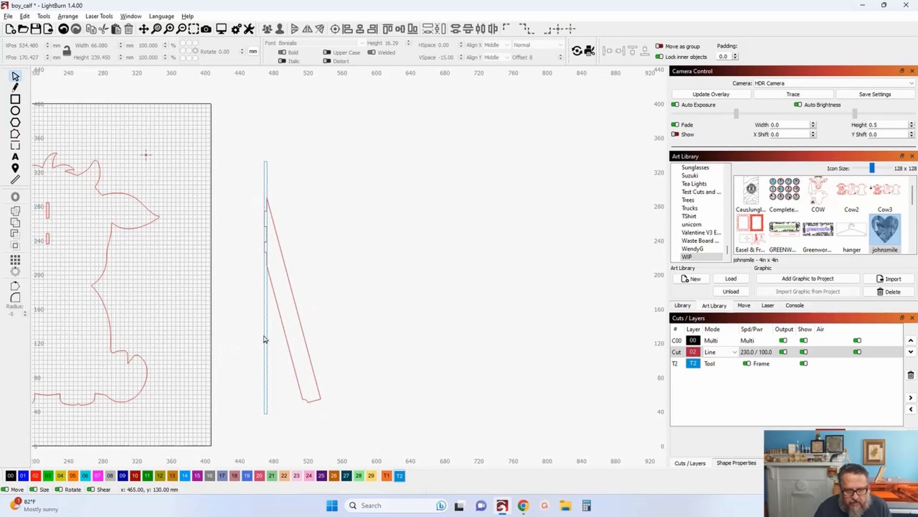
drag(337, 416, 242, 355)
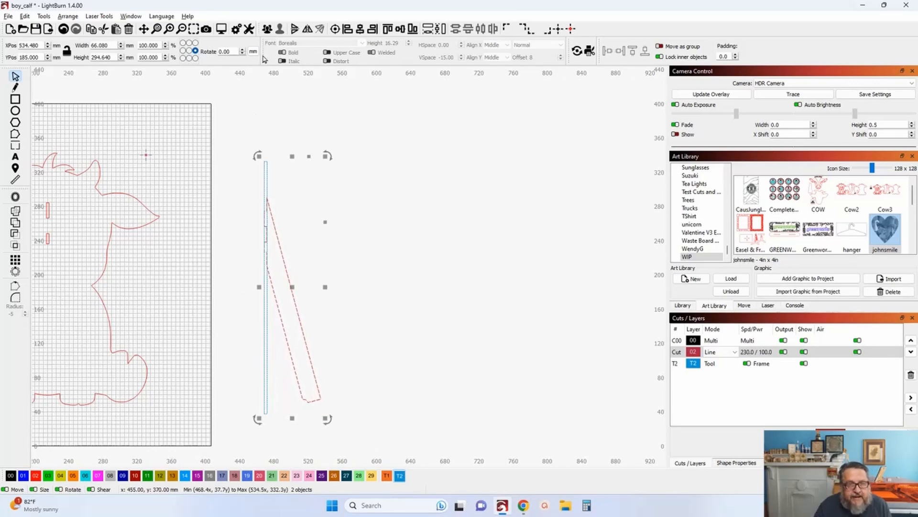
drag(231, 51, 165, 47)
text(-153)
key(Return)
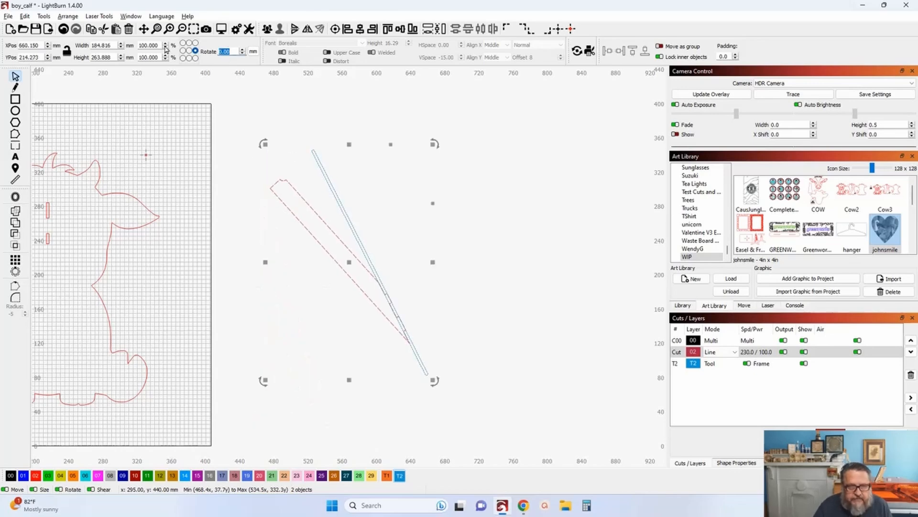
click(67, 31)
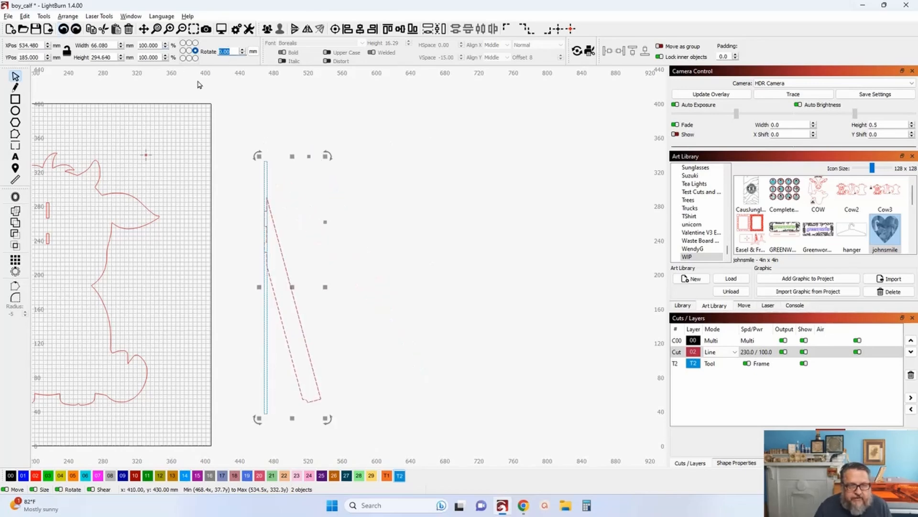
- Rotate the selected strip and support leg together by 15 degrees so the leg stands upright
drag(222, 50, 154, 44)
text(15)
key(Return)
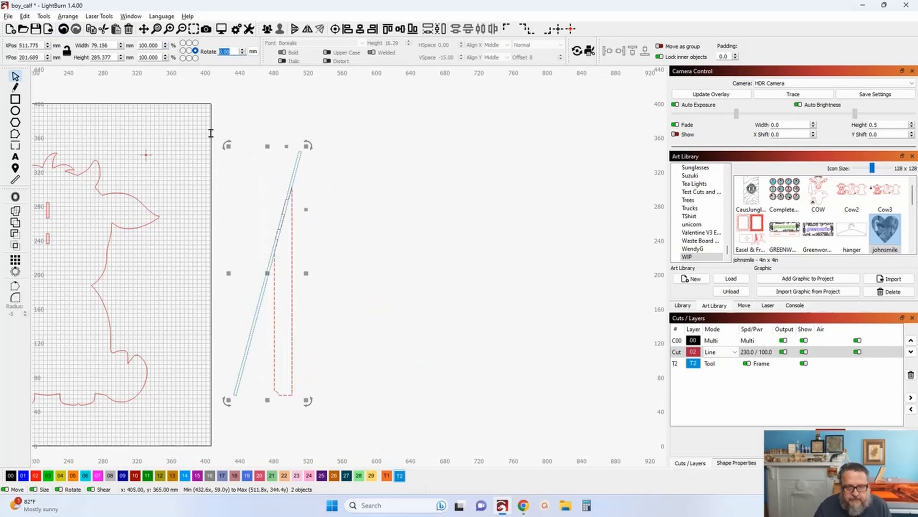
click(280, 415)
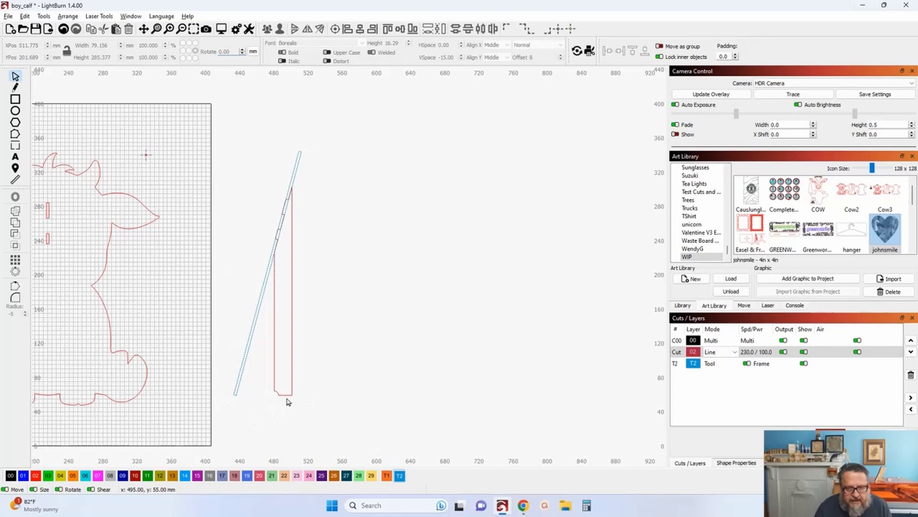
- Edit the support leg's nodes and shift the outer corner of its foot about 10 mm away from the strip
click(288, 397)
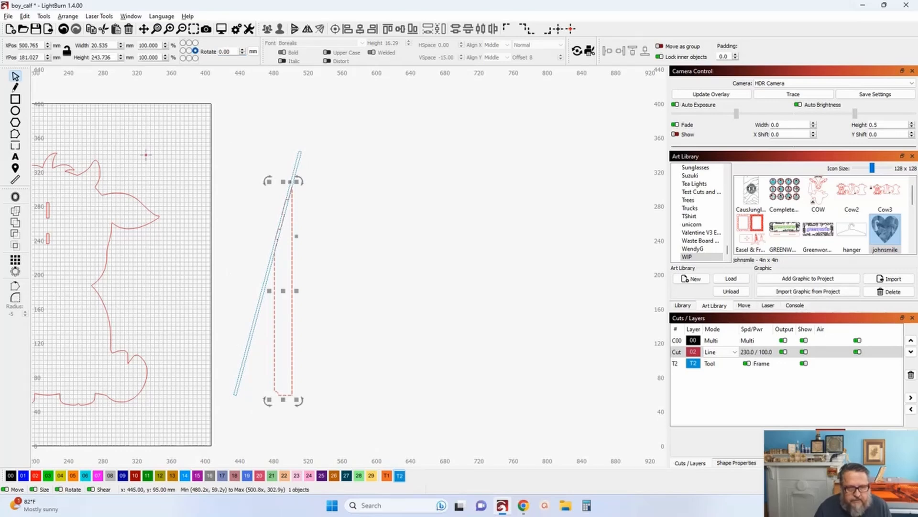
click(15, 134)
scroll(289, 396, up, 2)
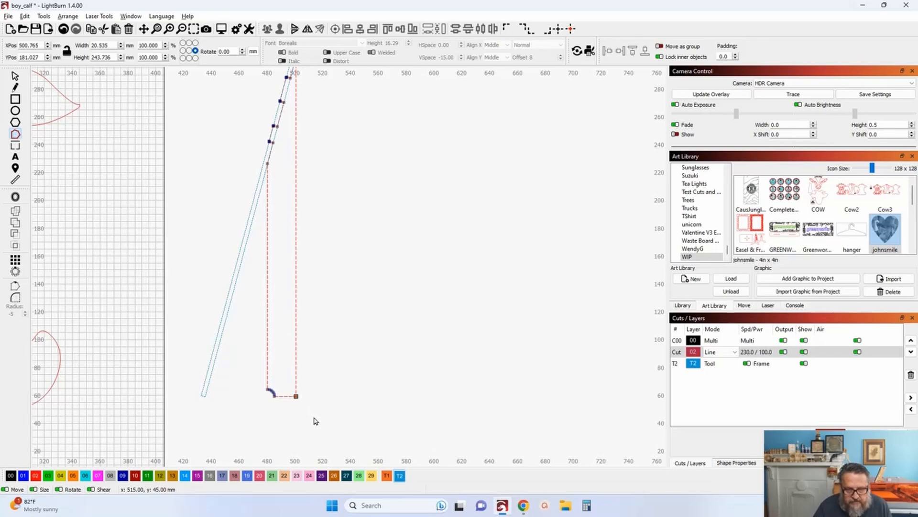
key(ctrl+Right)
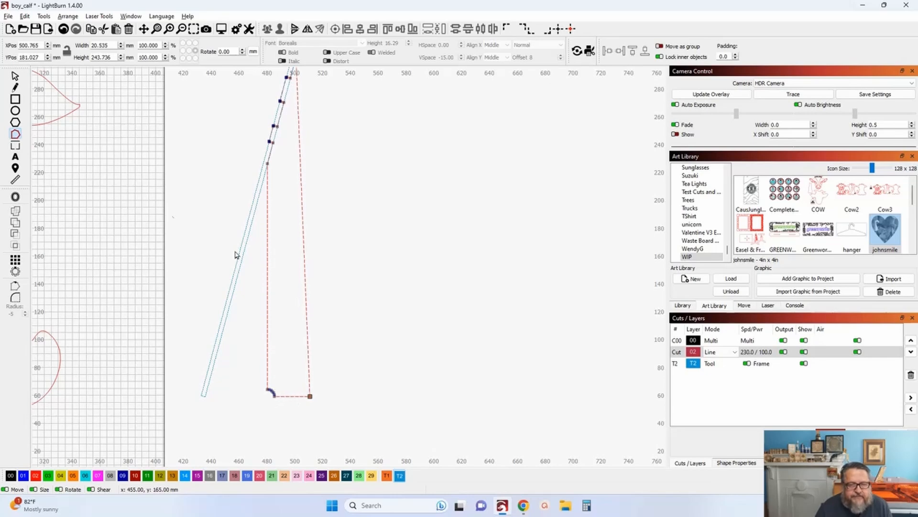
- Add midpoint nodes to the support leg's two long edges and bend both into smooth curves bowing toward the strip
drag(173, 178, 191, 227)
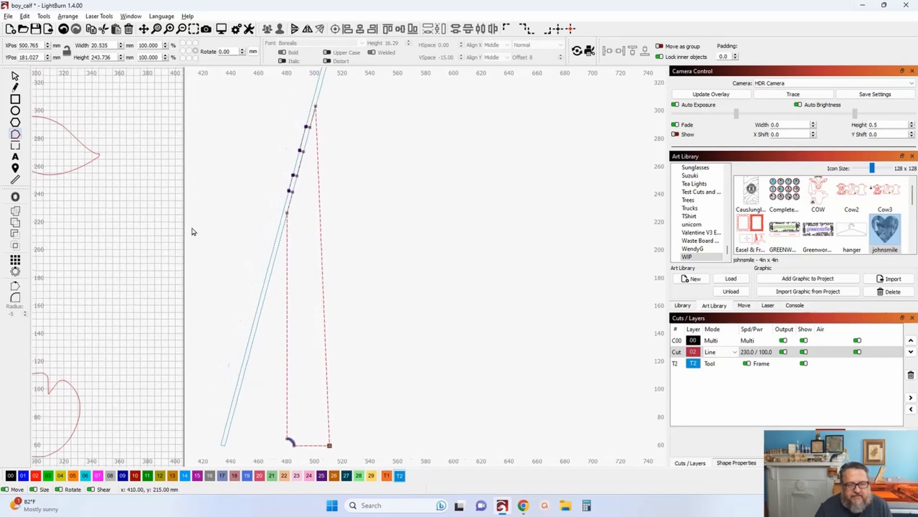
scroll(191, 227, down, 1)
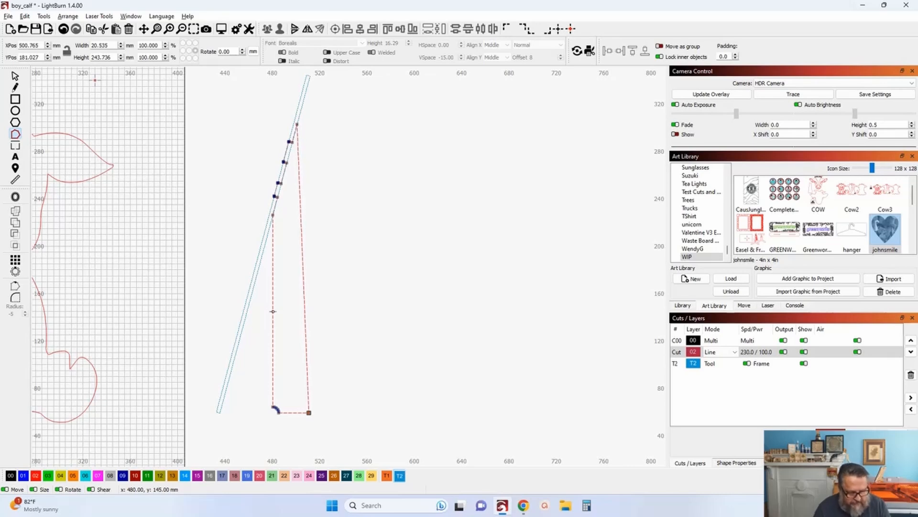
key(i)
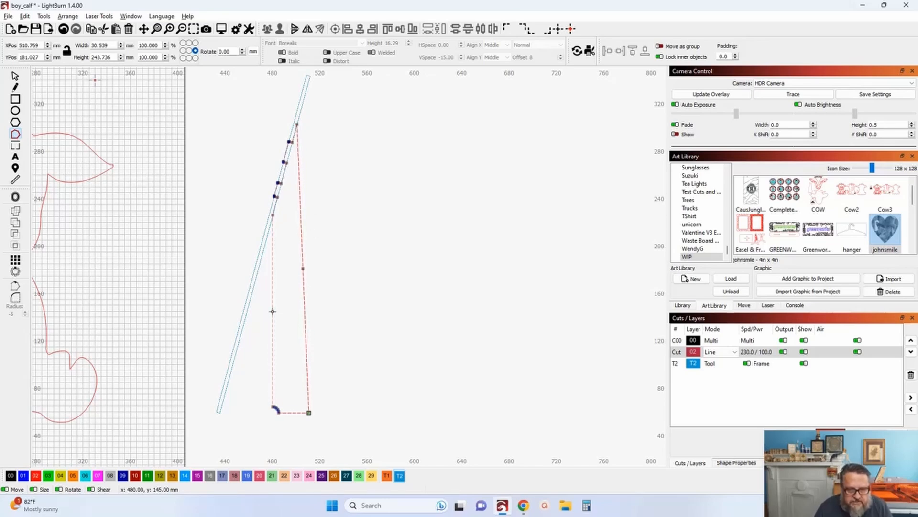
drag(273, 311, 271, 312)
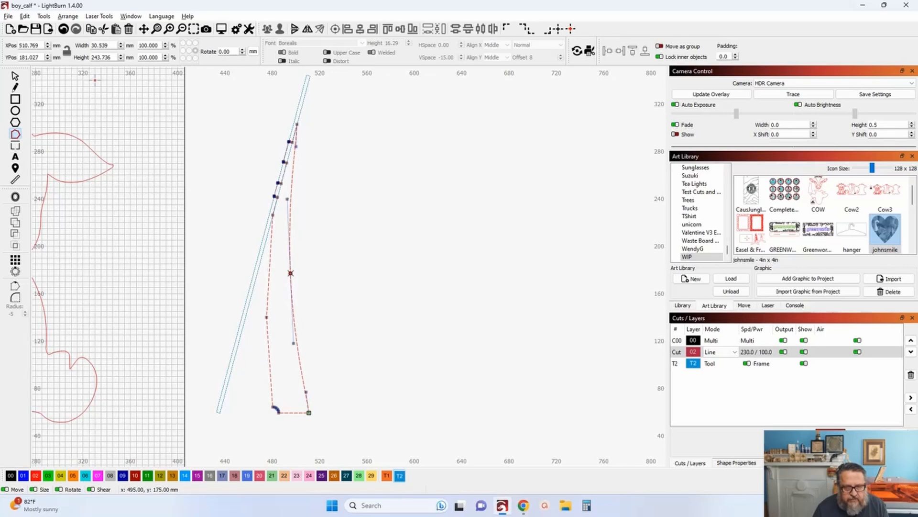
key(s)
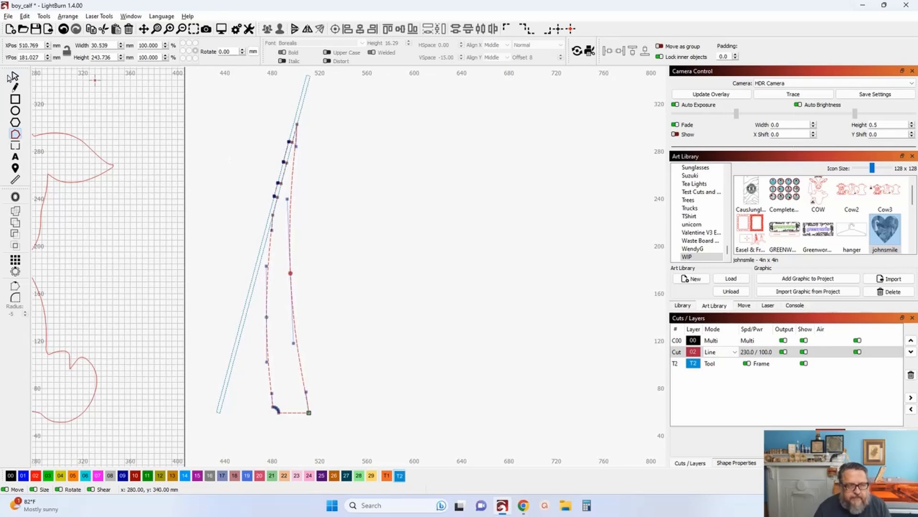
key(Escape)
click(206, 149)
- Delete the thin leaning side-view strip beside the curved support leg
scroll(251, 357, up, 1)
drag(252, 357, 341, 352)
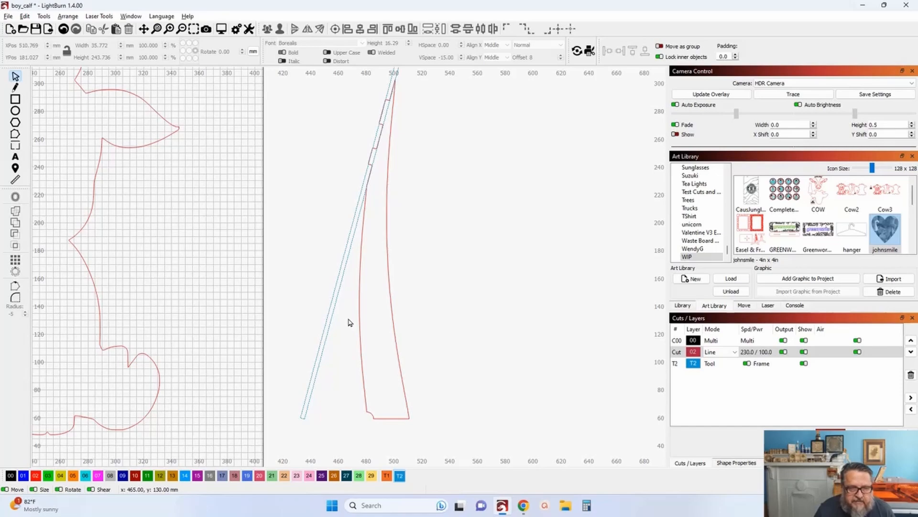
scroll(348, 324, down, 3)
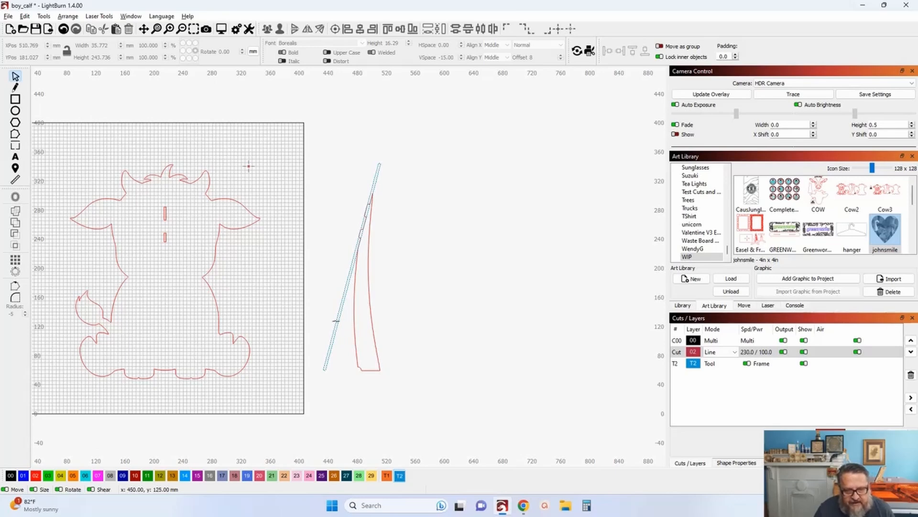
click(336, 321)
key(Delete)
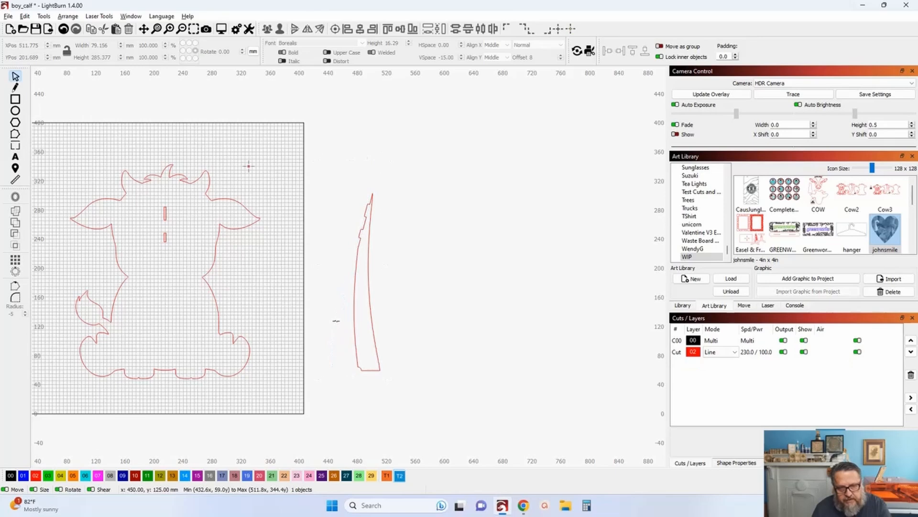
- Move the support leg onto the calf outline and rotate it diagonally so it fits inside the body, clear of the slots
mouse_move(385, 328)
mouse_down()
mouse_move(332, 273)
mouse_move(138, 263)
mouse_move(158, 278)
mouse_up()
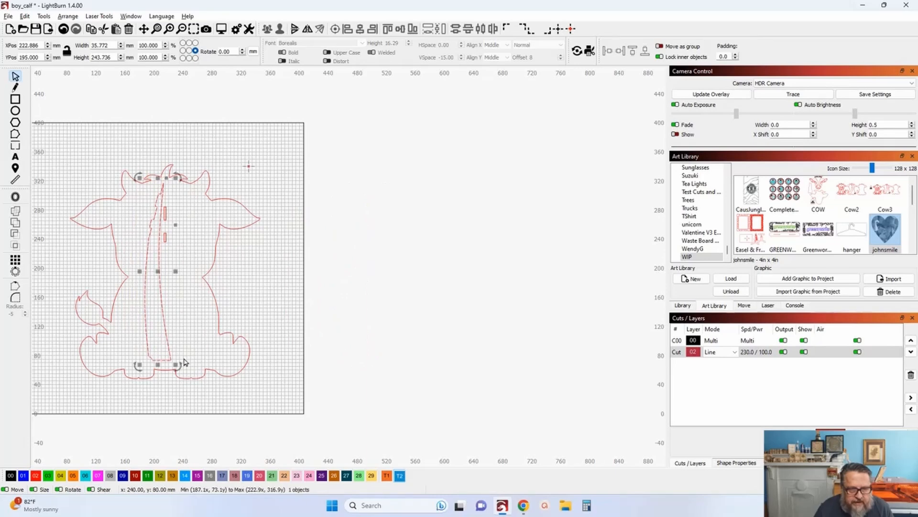
drag(178, 369, 215, 364)
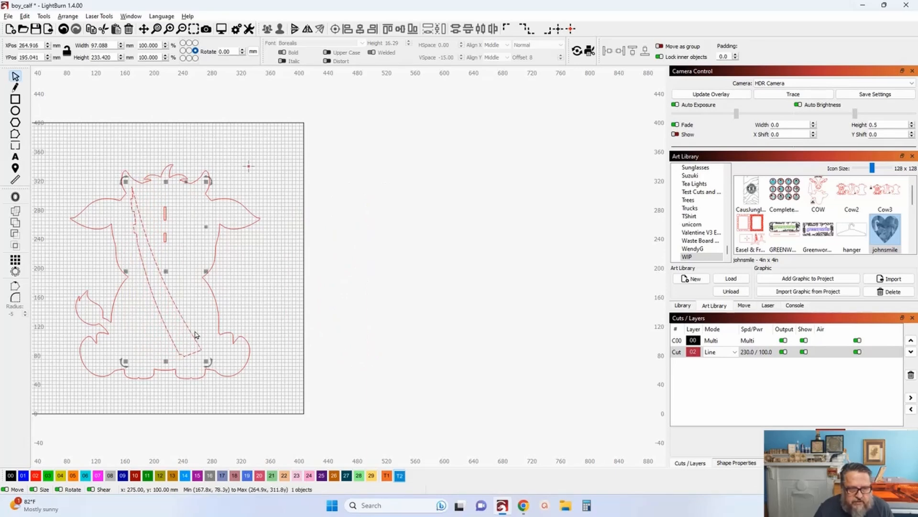
drag(166, 271, 172, 285)
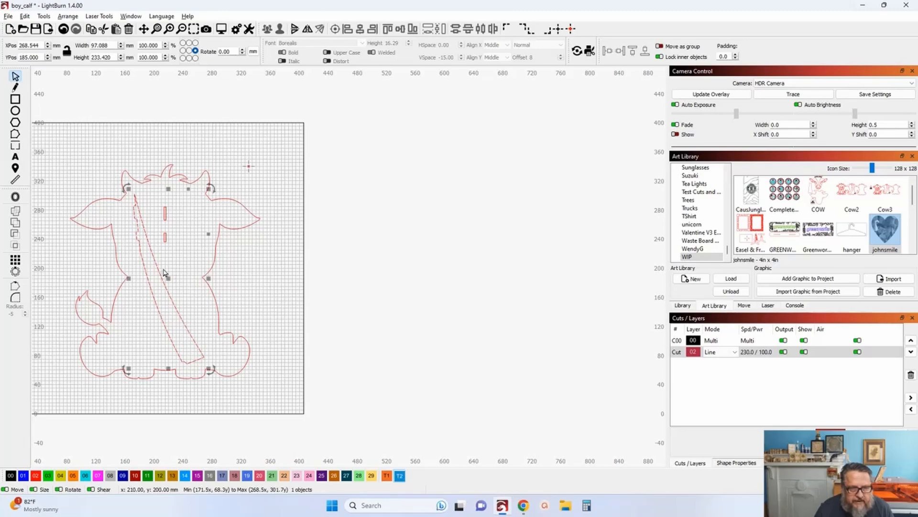
scroll(121, 194, up, 2)
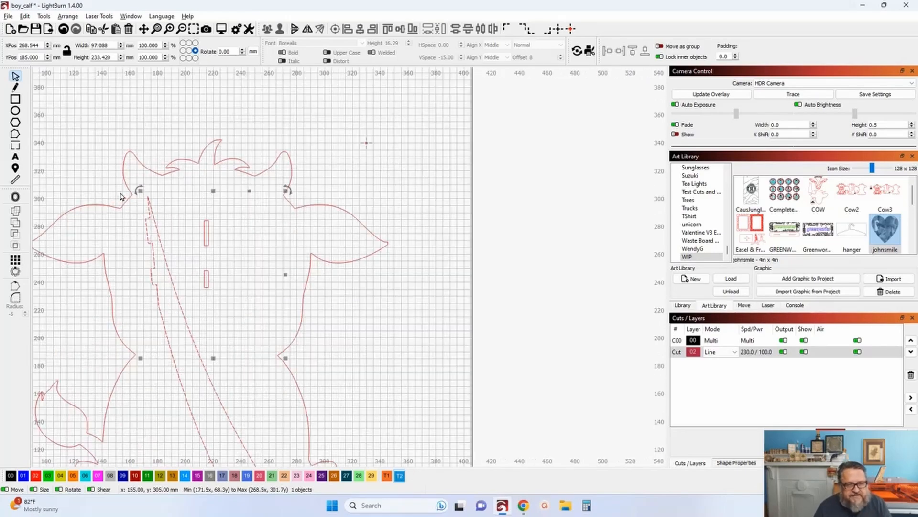
drag(365, 325, 392, 260)
scroll(392, 261, down, 1)
drag(413, 302, 430, 279)
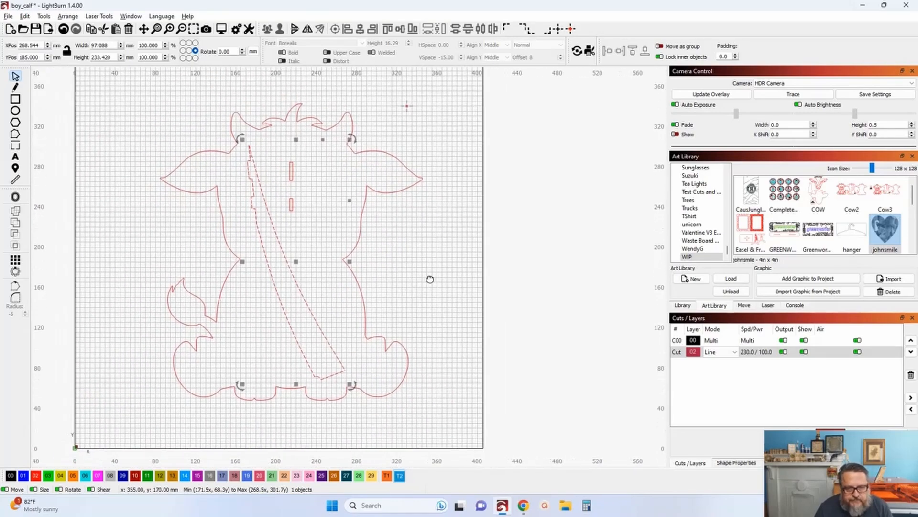
click(428, 276)
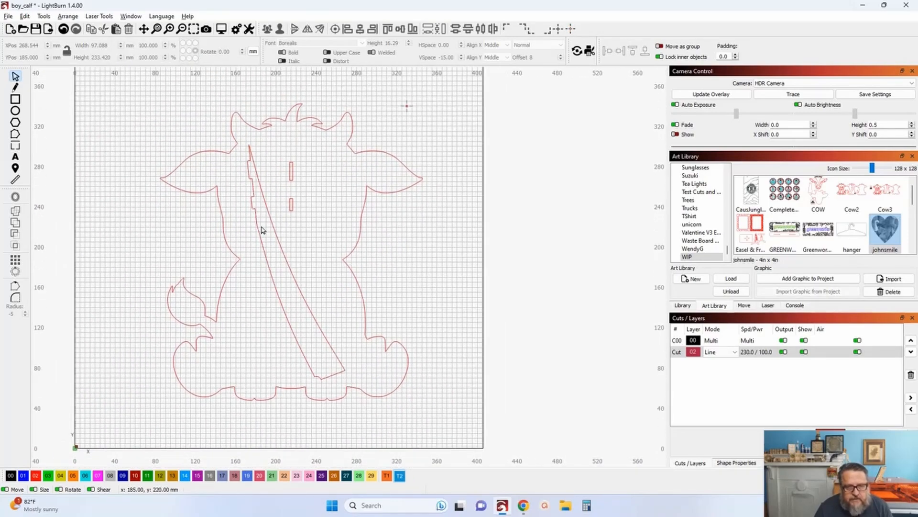
- Replace the blank calf outline next to the detailed calf drawing with the slotted calf and its nested support leg
scroll(147, 209, down, 3)
drag(148, 209, 225, 206)
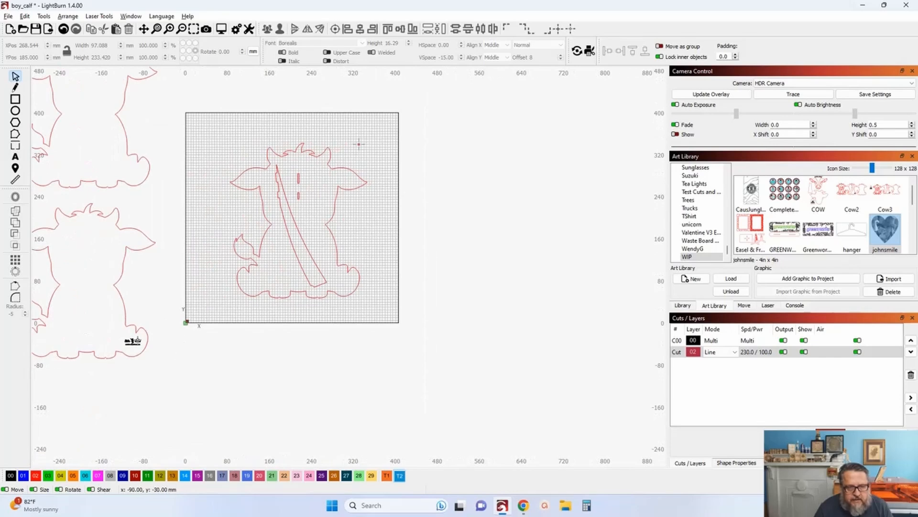
scroll(130, 340, down, 3)
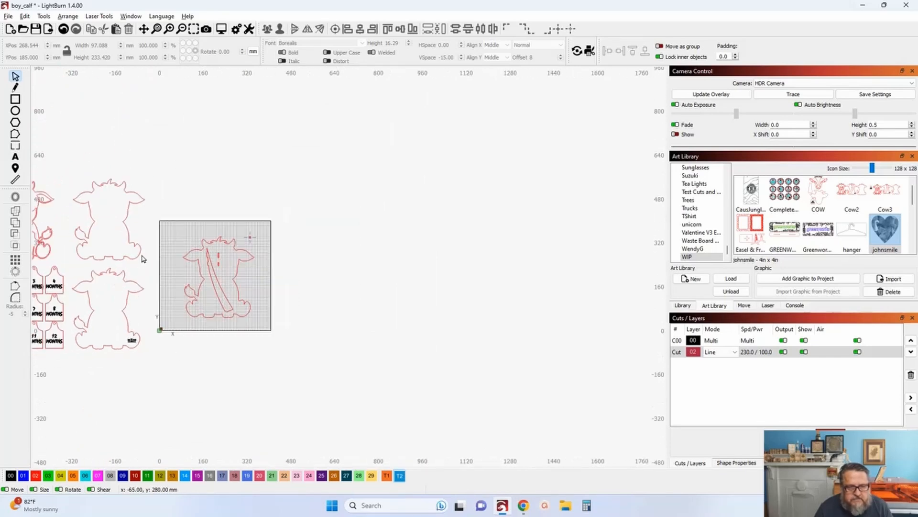
drag(144, 259, 231, 272)
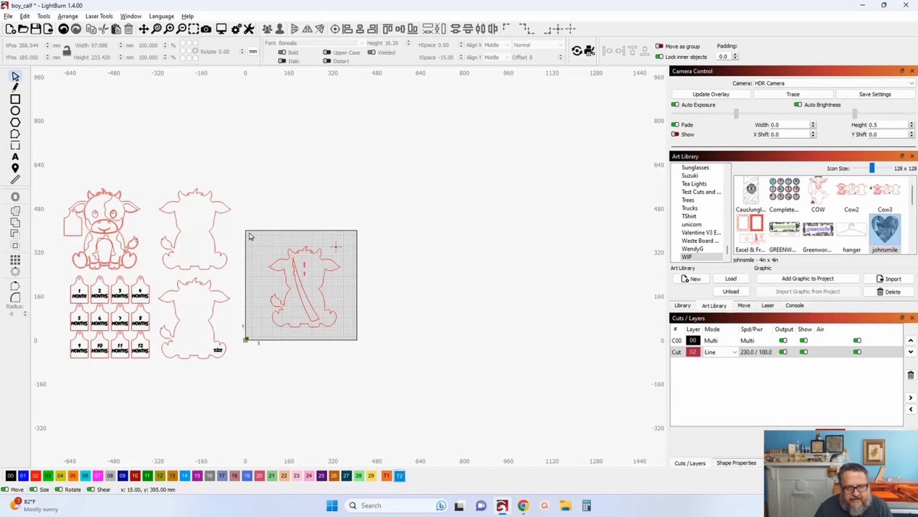
click(215, 242)
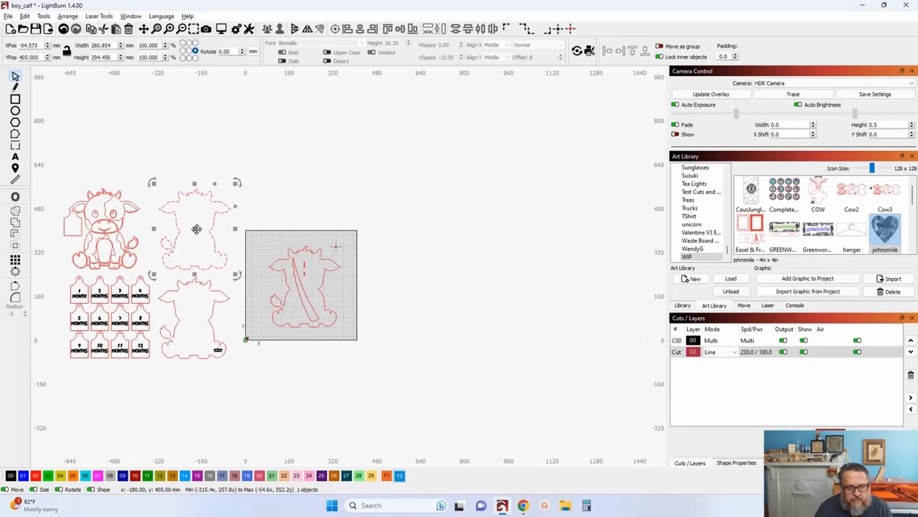
drag(196, 228, 207, 180)
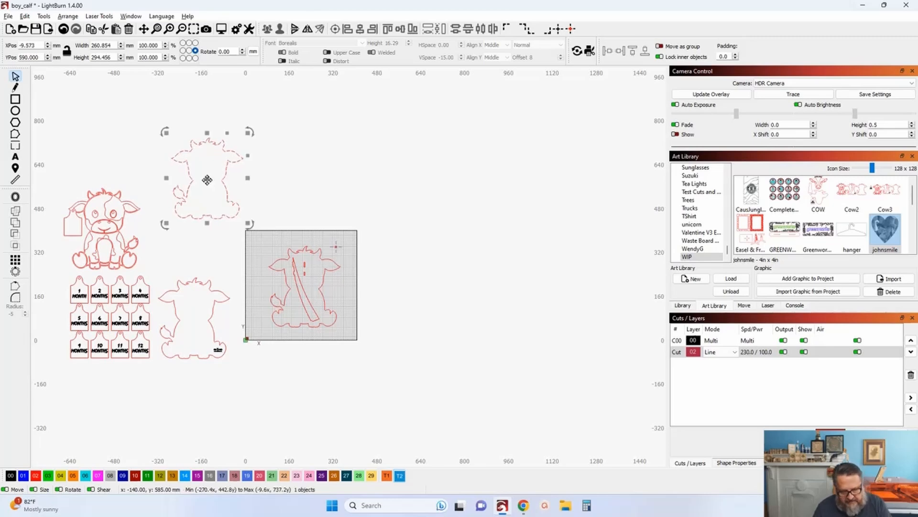
key(Delete)
drag(239, 218, 373, 349)
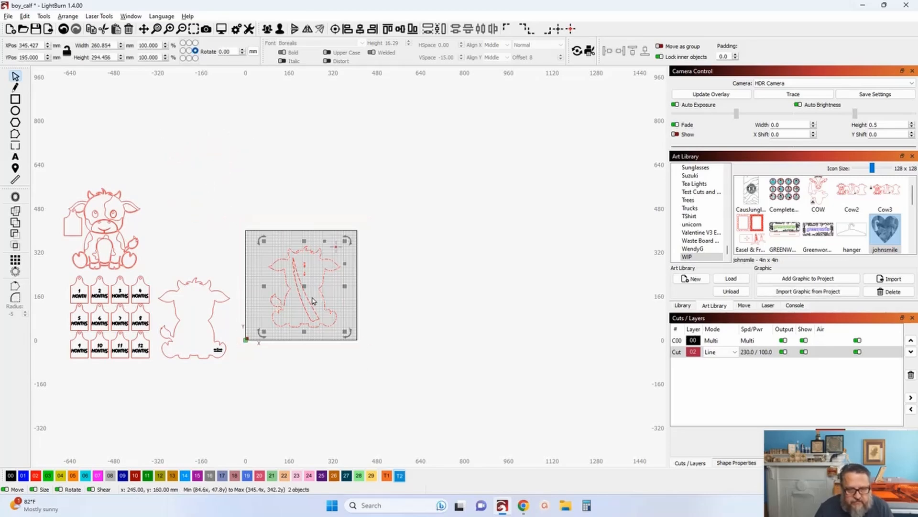
drag(304, 290, 195, 239)
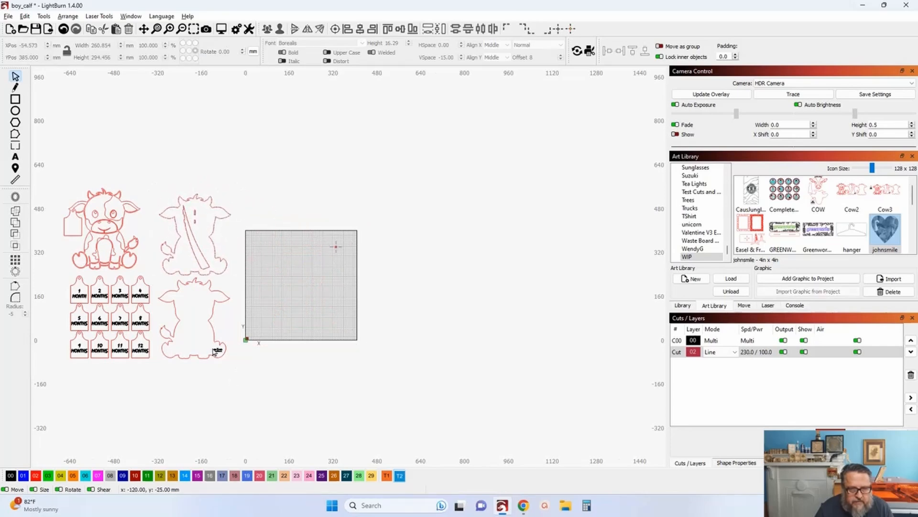
- Move the small maker's logo from the lower calf outline's foot to the same foot of the slotted calf above
scroll(215, 353, up, 2)
click(218, 350)
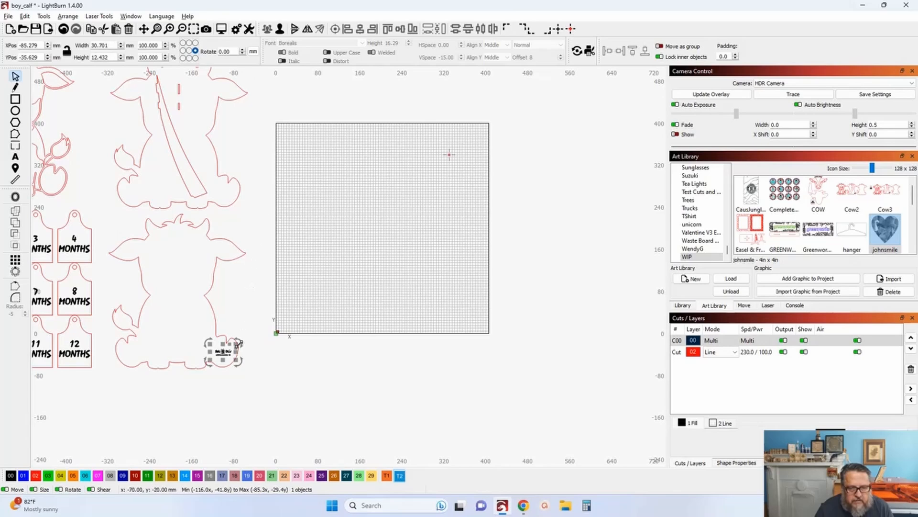
drag(224, 341, 226, 196)
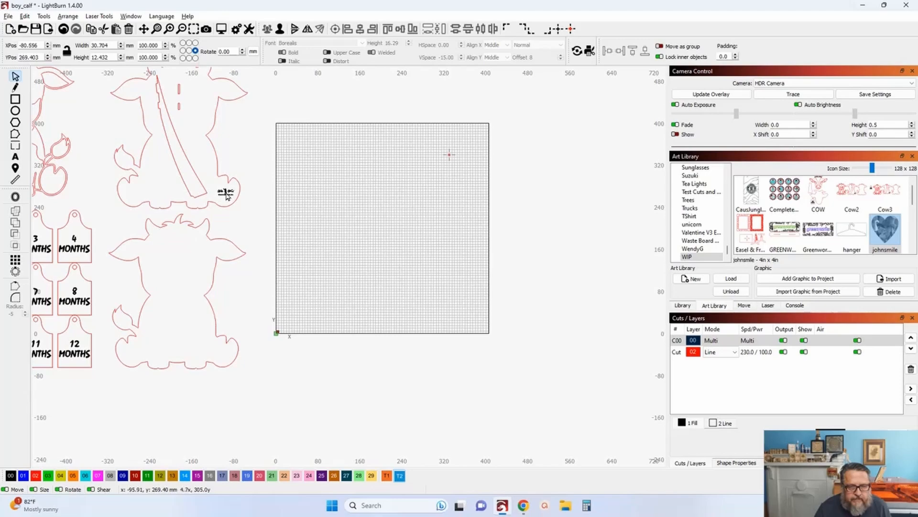
click(250, 237)
scroll(250, 237, down, 3)
drag(258, 275, 348, 309)
scroll(302, 287, down, 1)
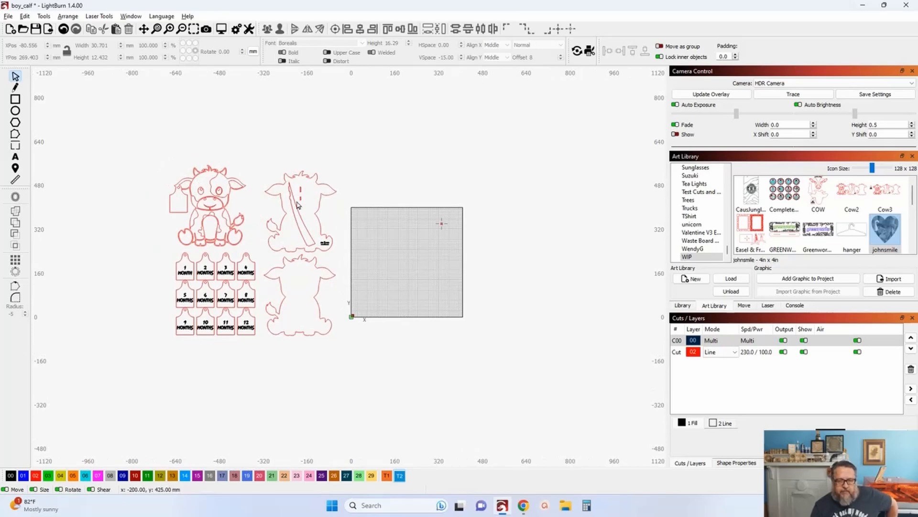
- Draw a small circle beside the calf's slots and set its width and height to 2 mm
scroll(297, 211, up, 3)
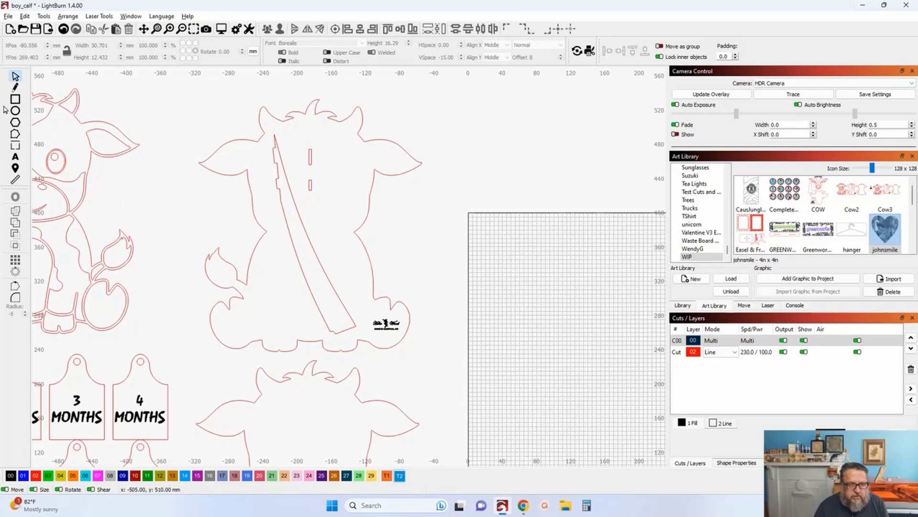
click(16, 113)
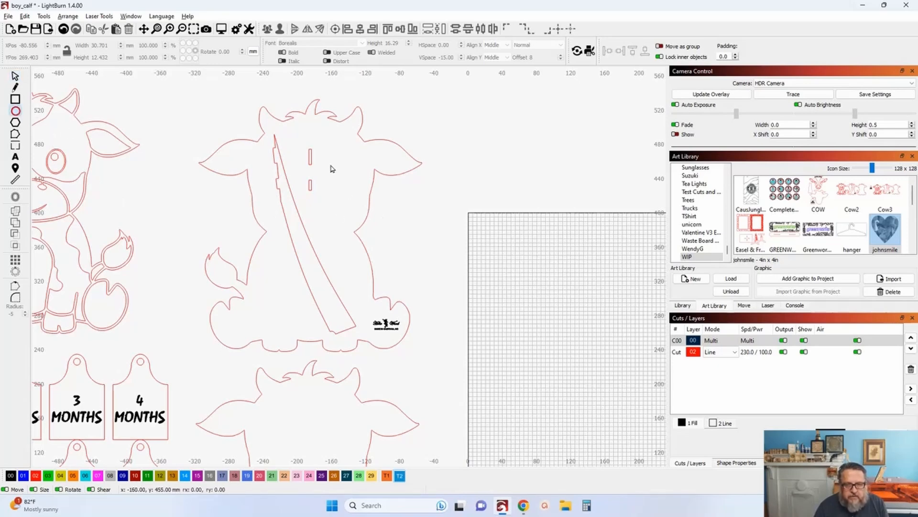
drag(334, 165, 338, 162)
click(15, 76)
double_click(112, 46)
text(2)
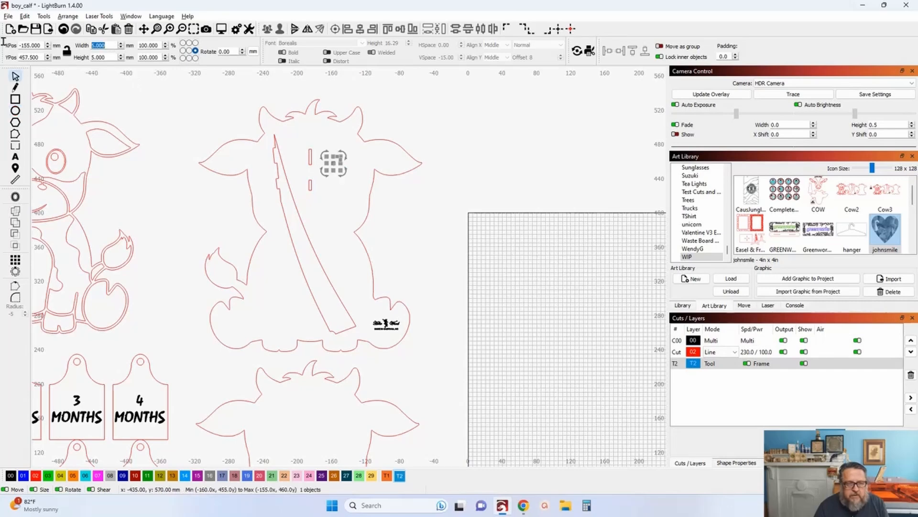
key(Tab)
text(2)
key(Tab)
- Place the 2 mm circle just outside the leg's lower outer edge and a copy beside the opposite edge below the tabs
scroll(330, 173, up, 4)
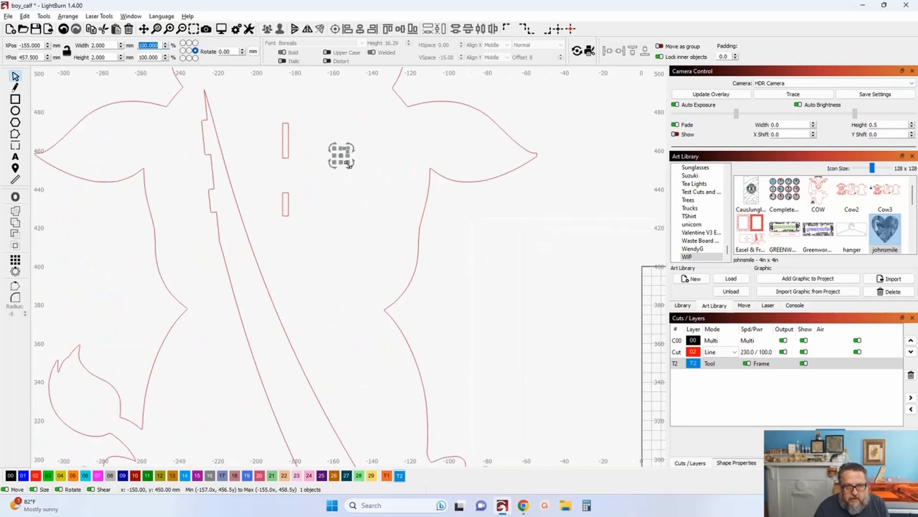
drag(339, 162, 219, 315)
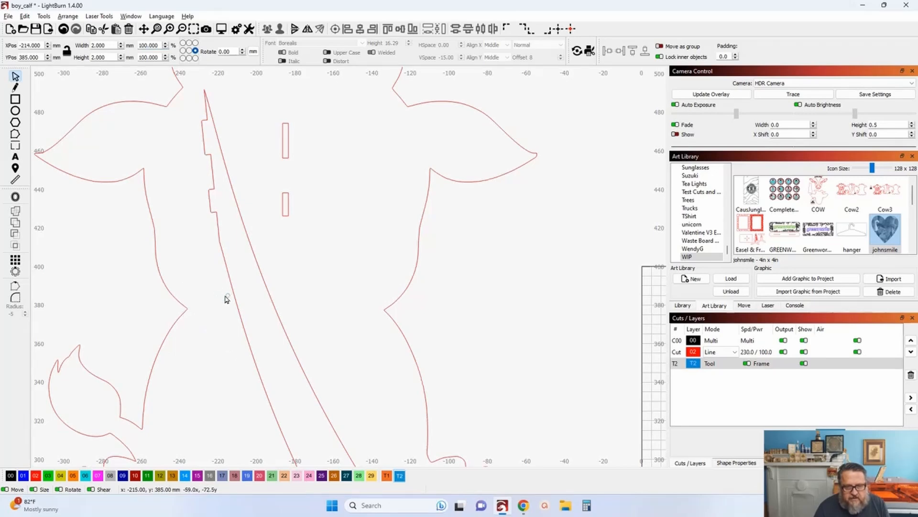
drag(222, 301, 225, 301)
click(223, 297)
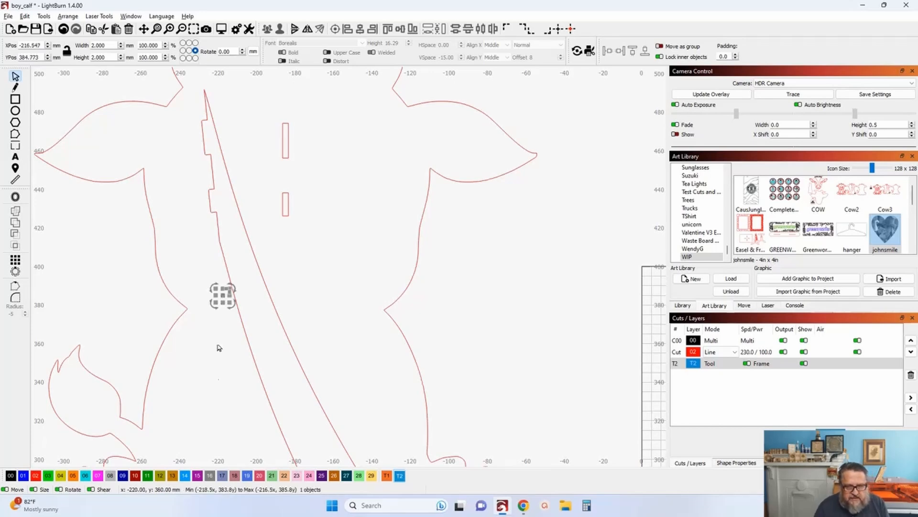
drag(222, 293, 339, 425)
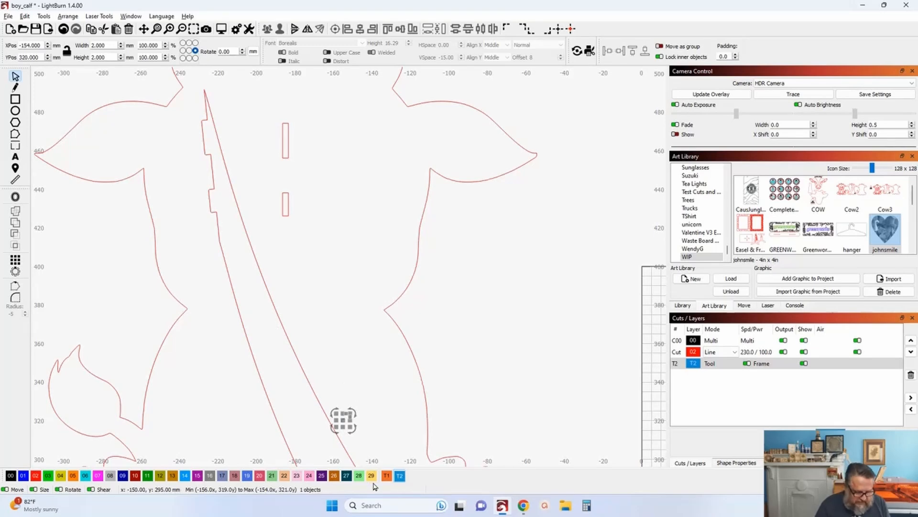
click(339, 420)
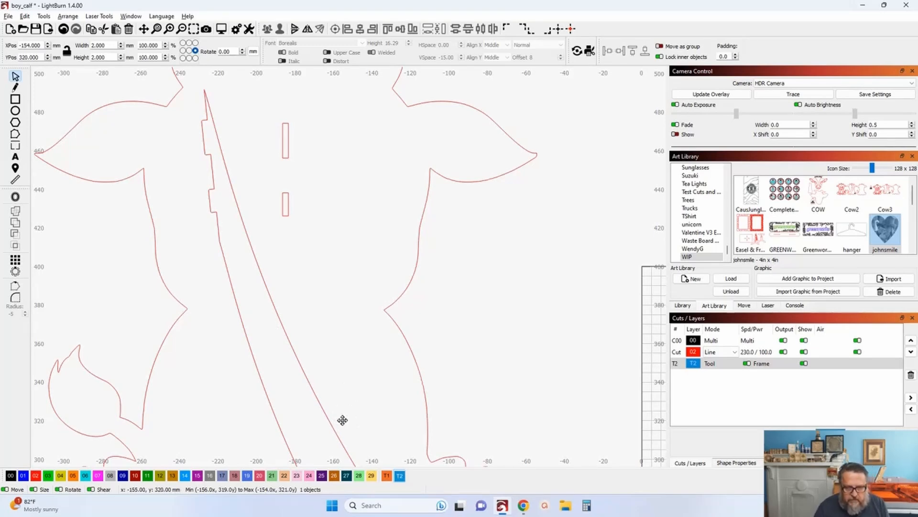
click(214, 272)
- Select both 2 mm circles and assign them to the red Cut layer 02
scroll(201, 268, down, 4)
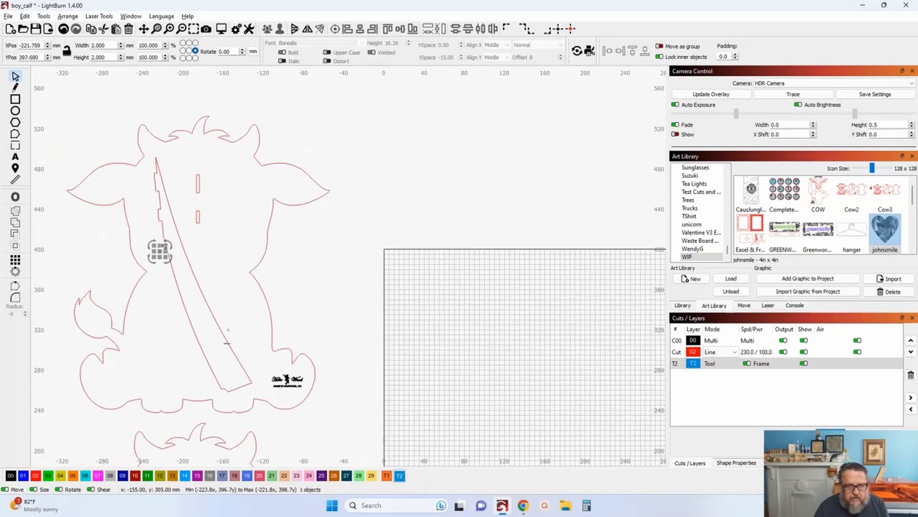
shift+click(227, 330)
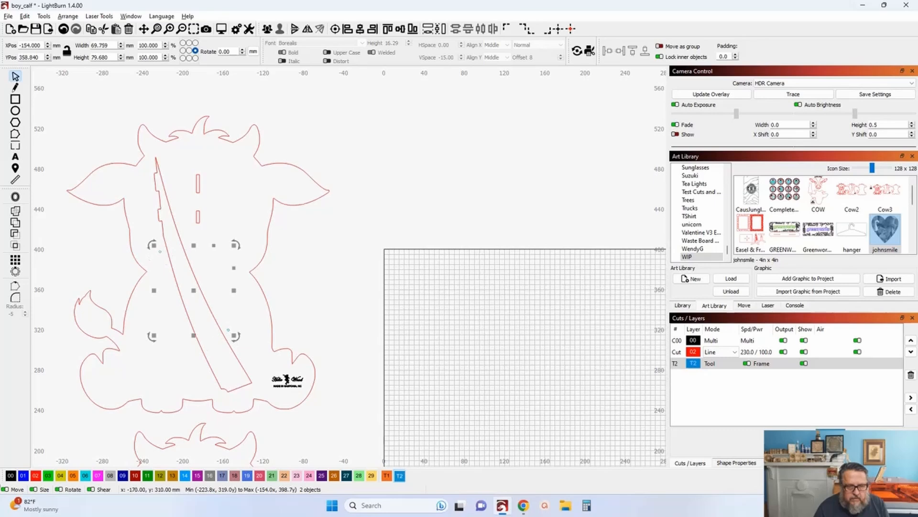
click(35, 476)
click(341, 287)
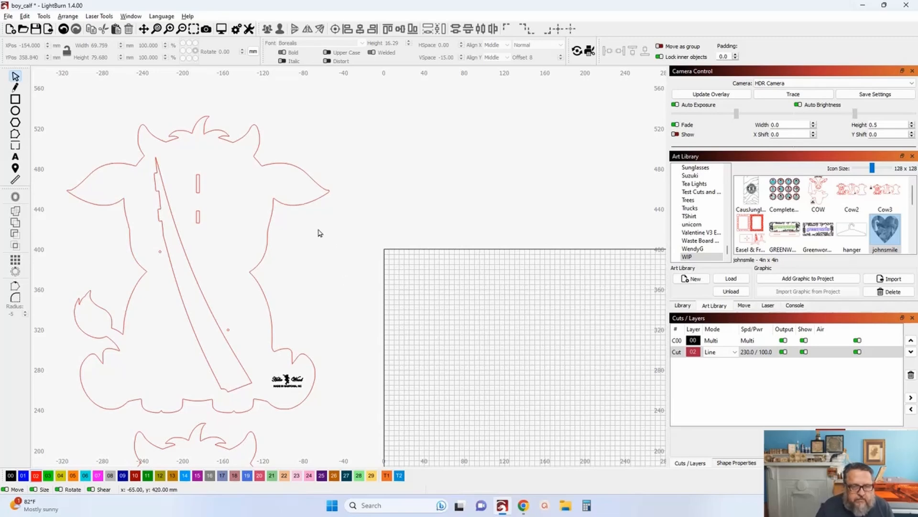
- Import the 4x6BestDogEver frame file from the Frames folder into the project
drag(319, 243, 412, 281)
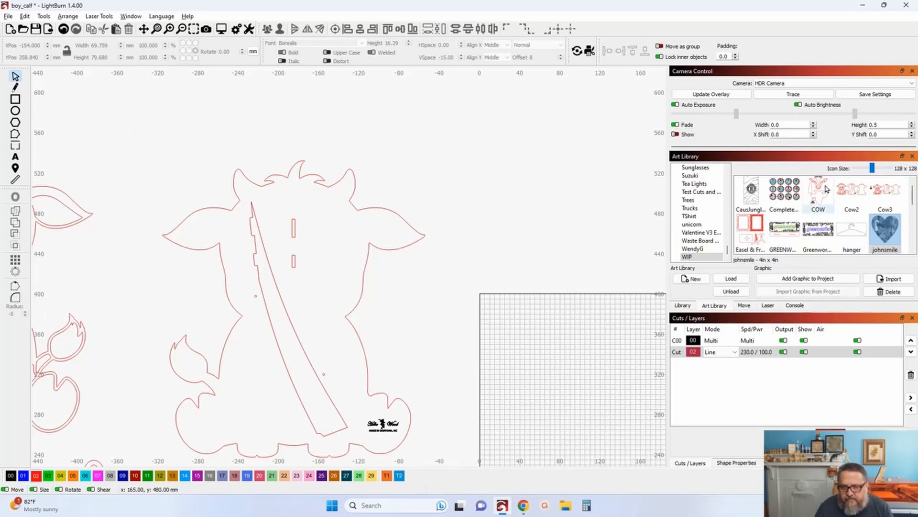
click(826, 189)
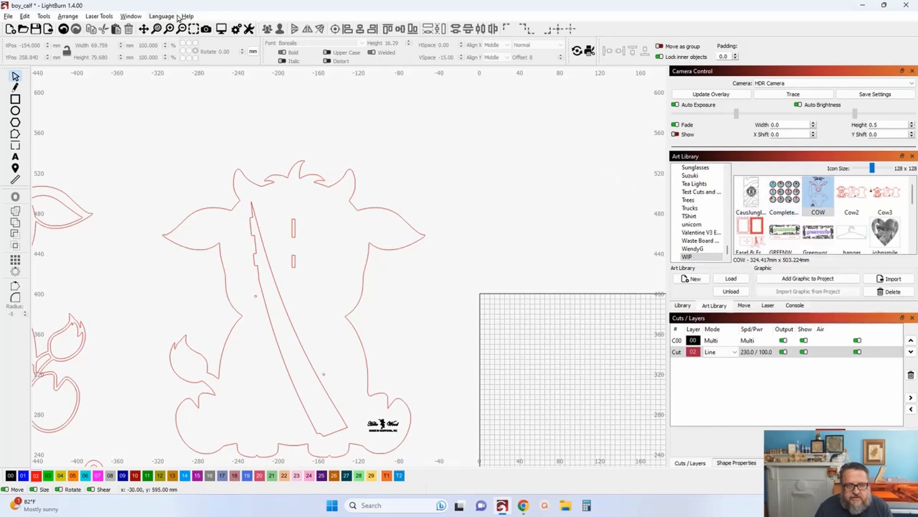
click(47, 29)
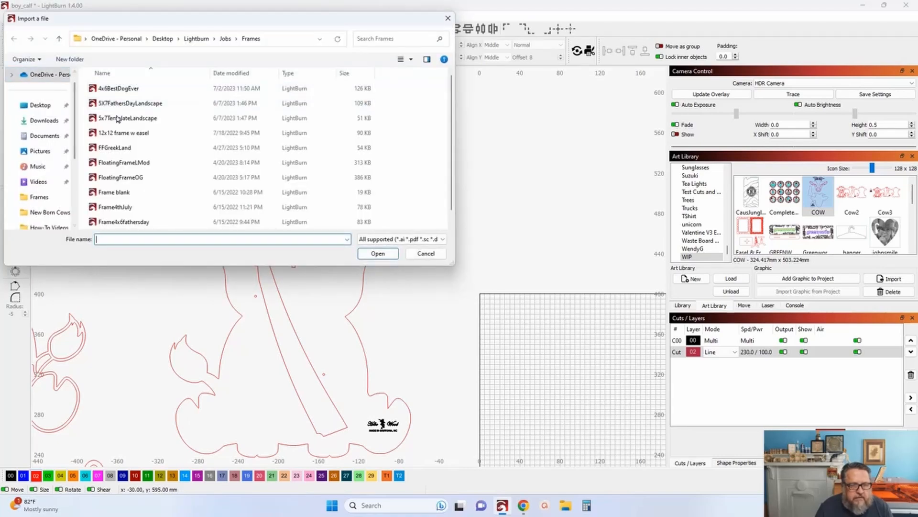
click(118, 88)
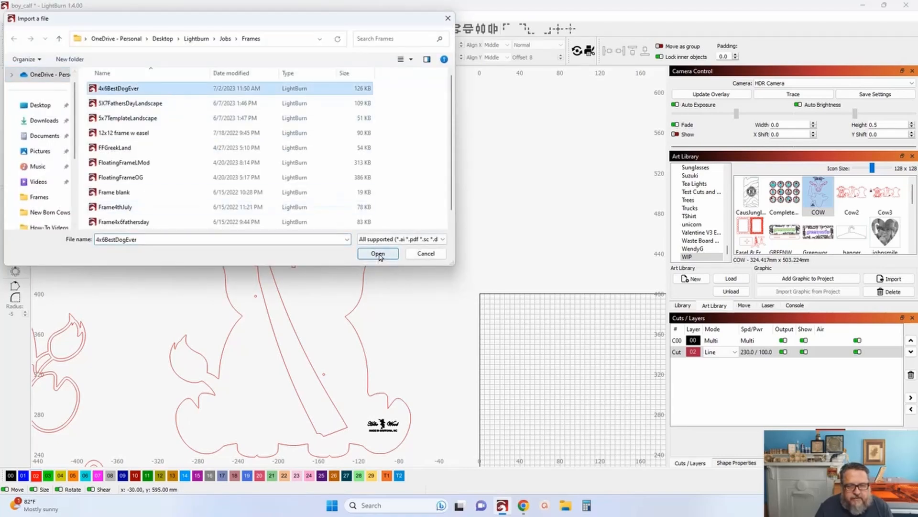
click(377, 254)
drag(373, 259, 534, 225)
scroll(535, 225, up, 2)
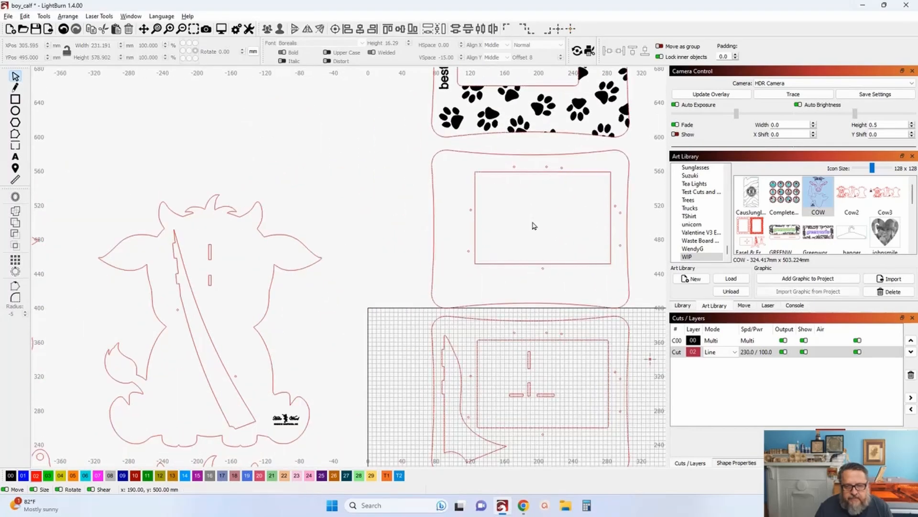
- Ungroup the imported blank frame back and move two of its 2 mm holes above its opening onto the slotted calf's forehead
click(516, 169)
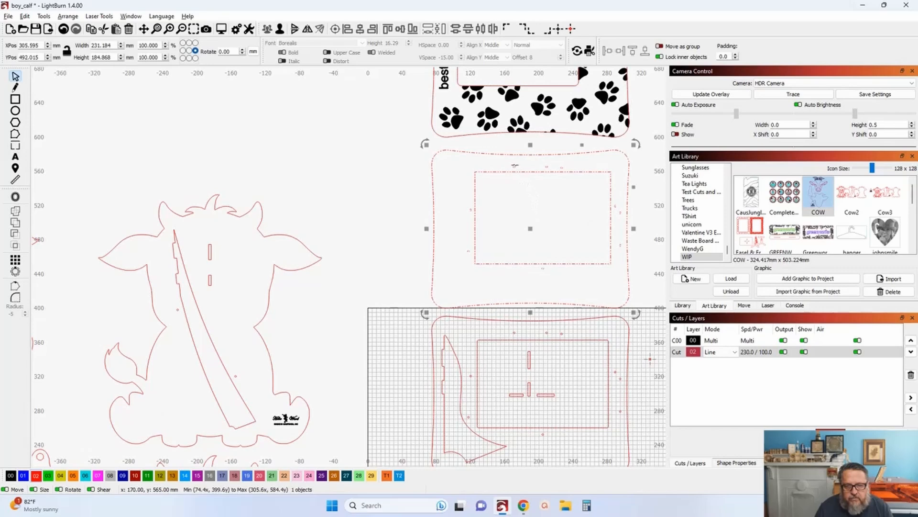
click(277, 31)
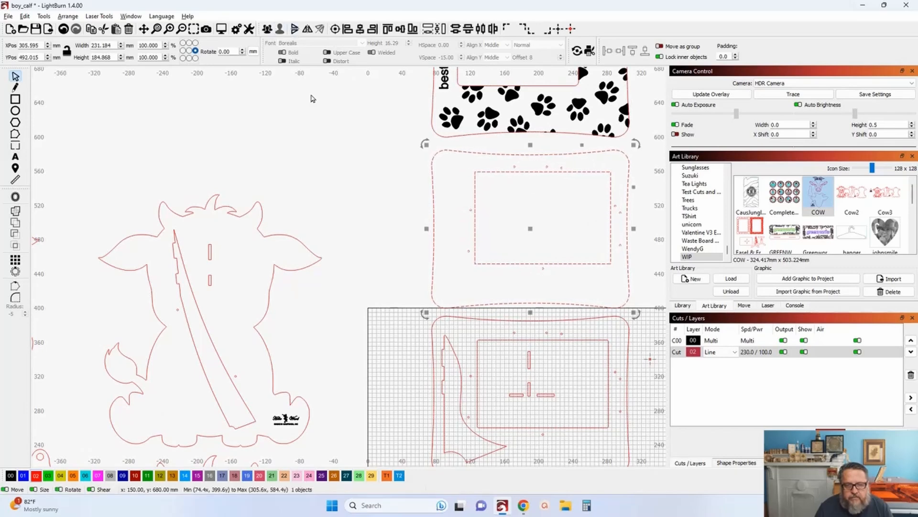
click(449, 198)
click(515, 167)
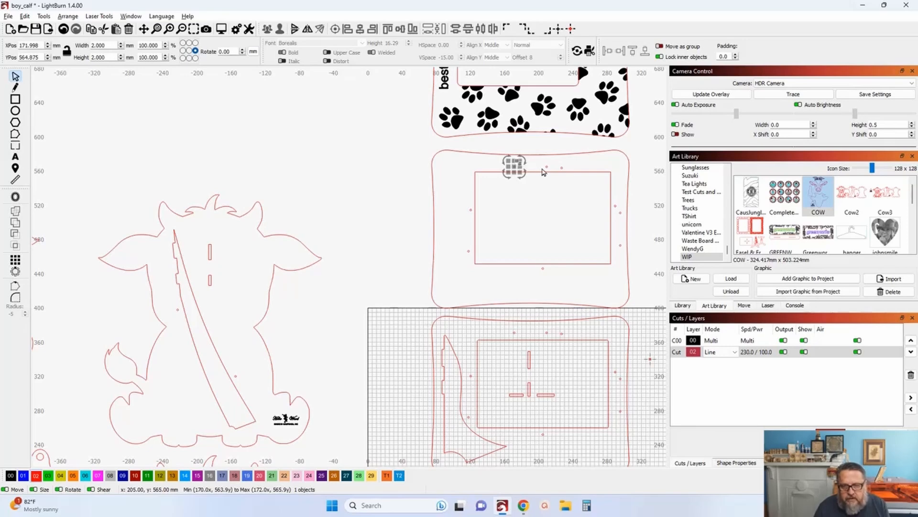
shift+click(547, 167)
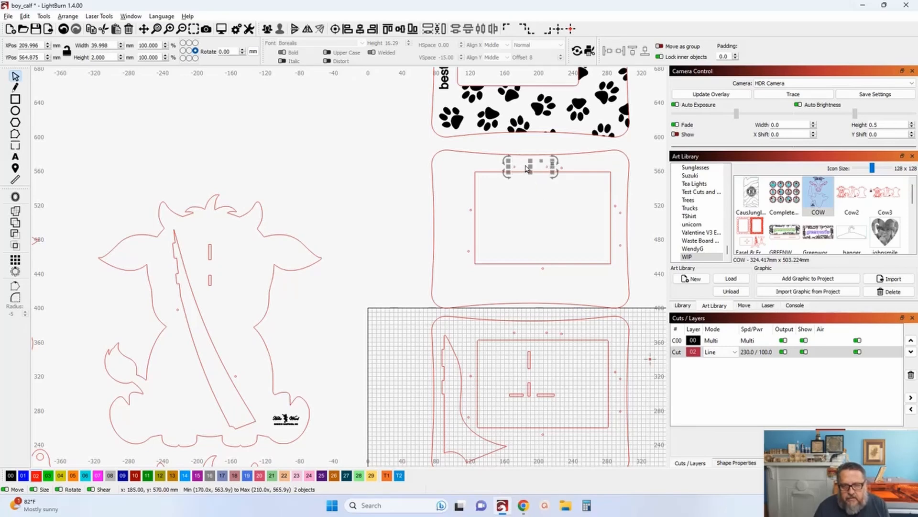
drag(533, 172, 211, 231)
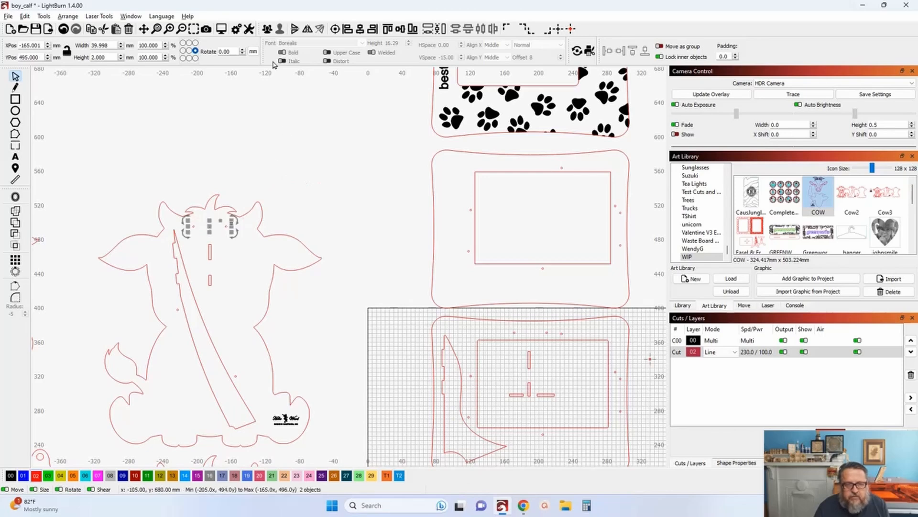
- Group the two forehead holes and select them together with the slotted calf outline for alignment
click(267, 29)
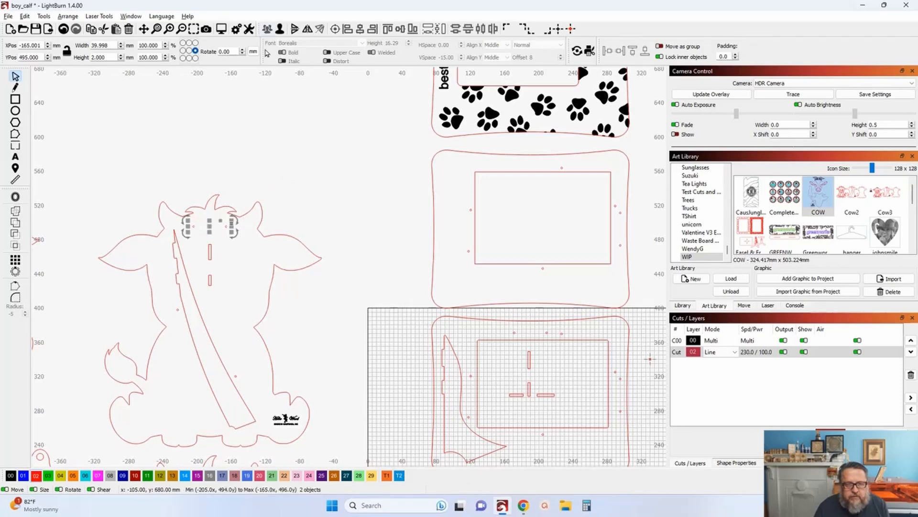
shift+click(252, 216)
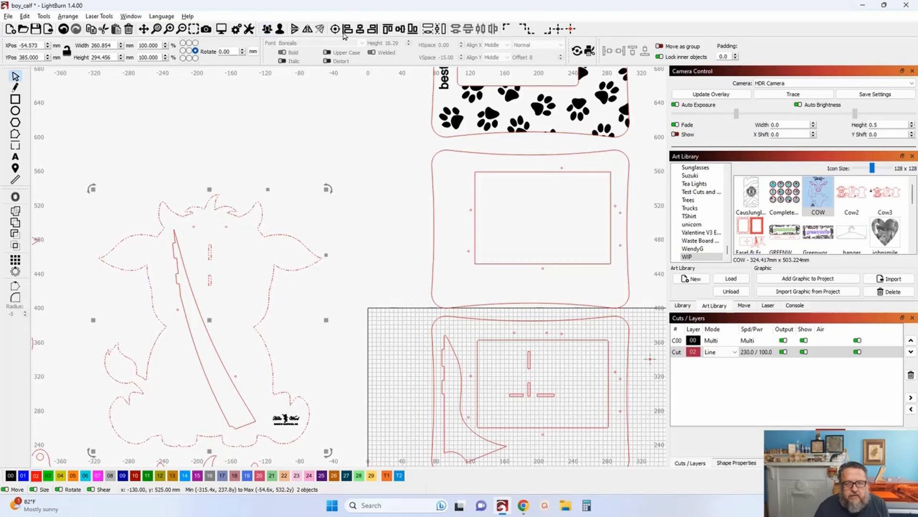
click(325, 128)
- Delete all remaining parts of the imported picture frame design
scroll(325, 213, down, 3)
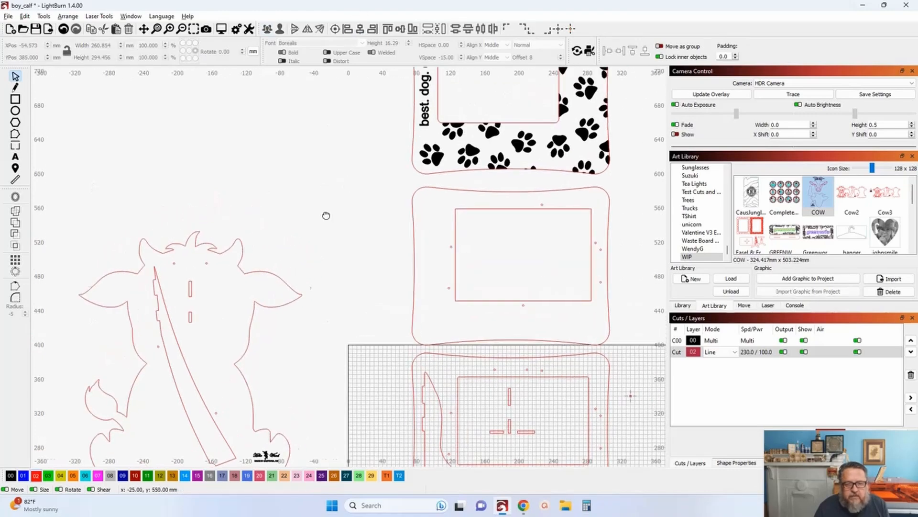
drag(265, 75, 479, 468)
key(Delete)
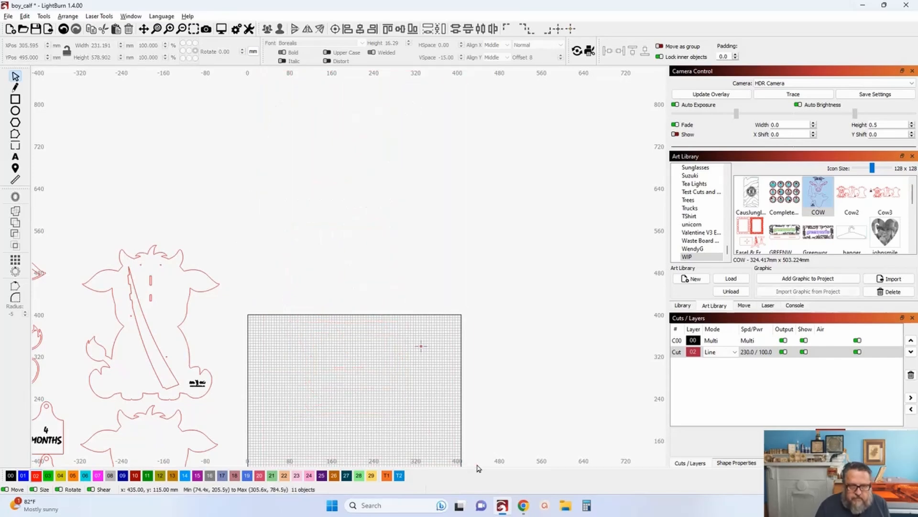
drag(266, 354, 532, 334)
scroll(480, 284, up, 3)
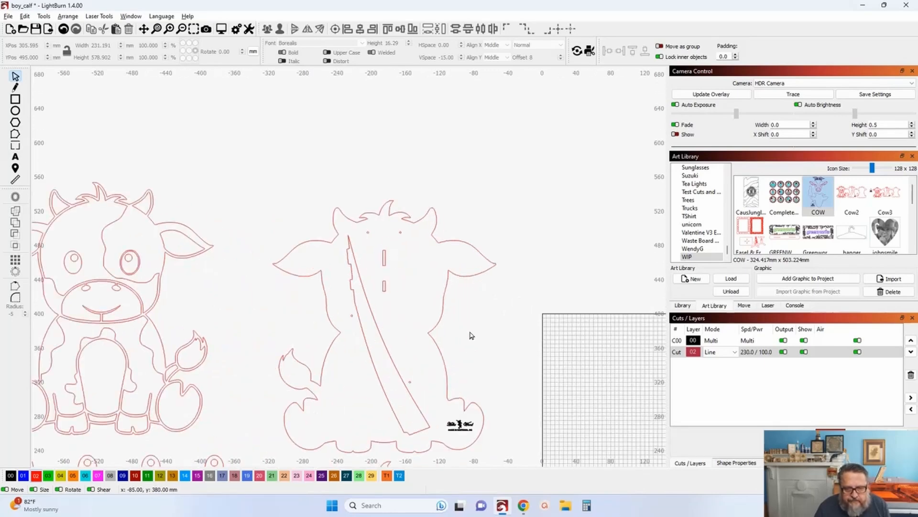
scroll(488, 260, down, 5)
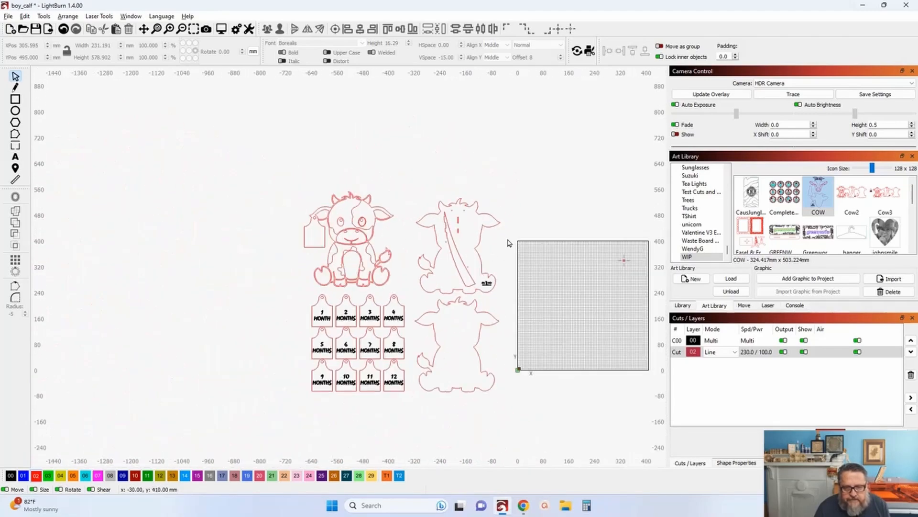
drag(509, 243, 439, 180)
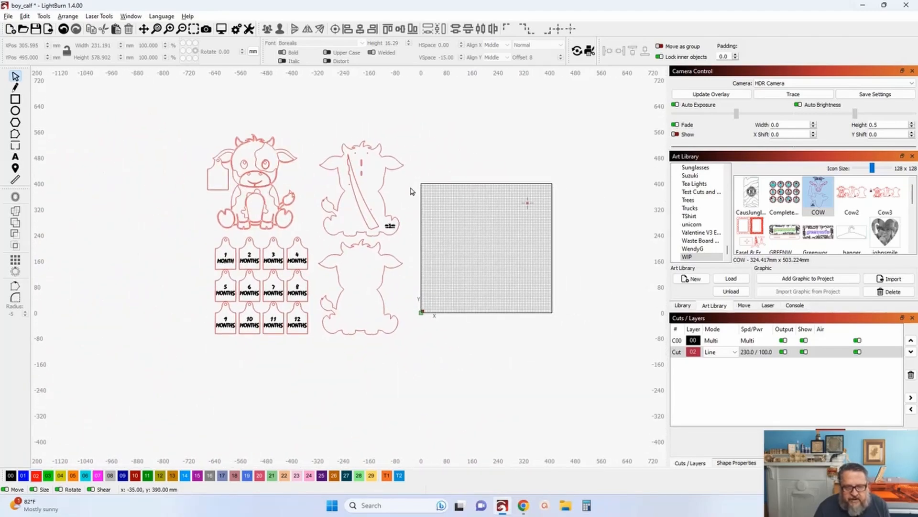